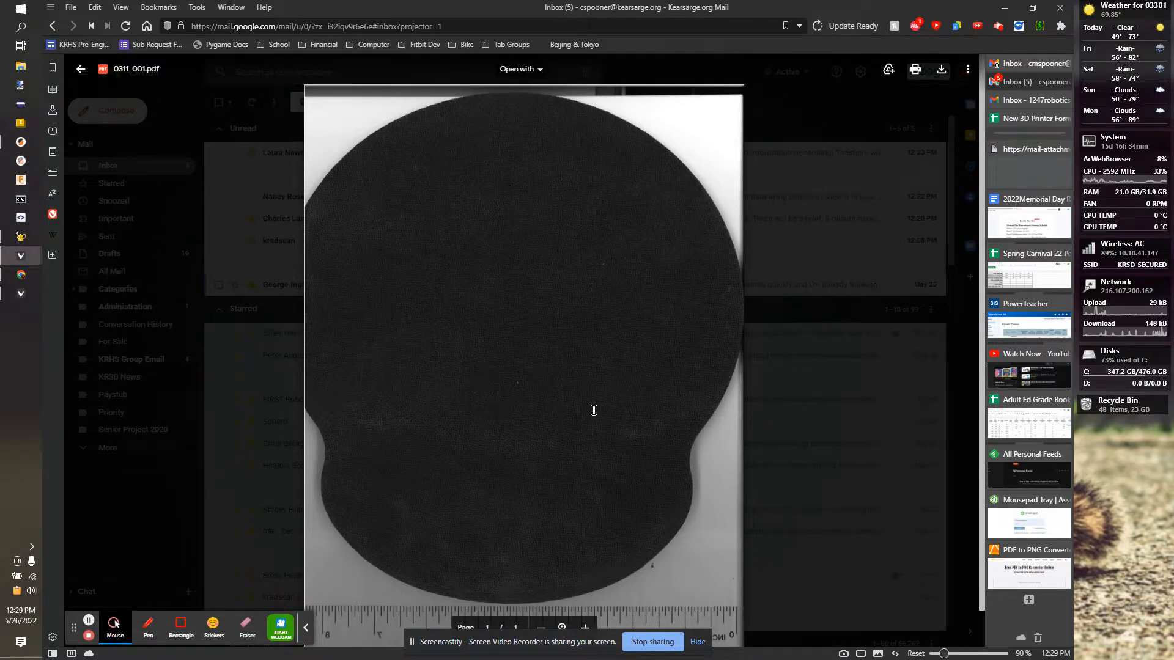
# Convert MousePad.pdf from Downloads to PNG on the PDFConverter.com page and dismiss the social media recommendation pop-up
pyautogui.click(1031, 567)
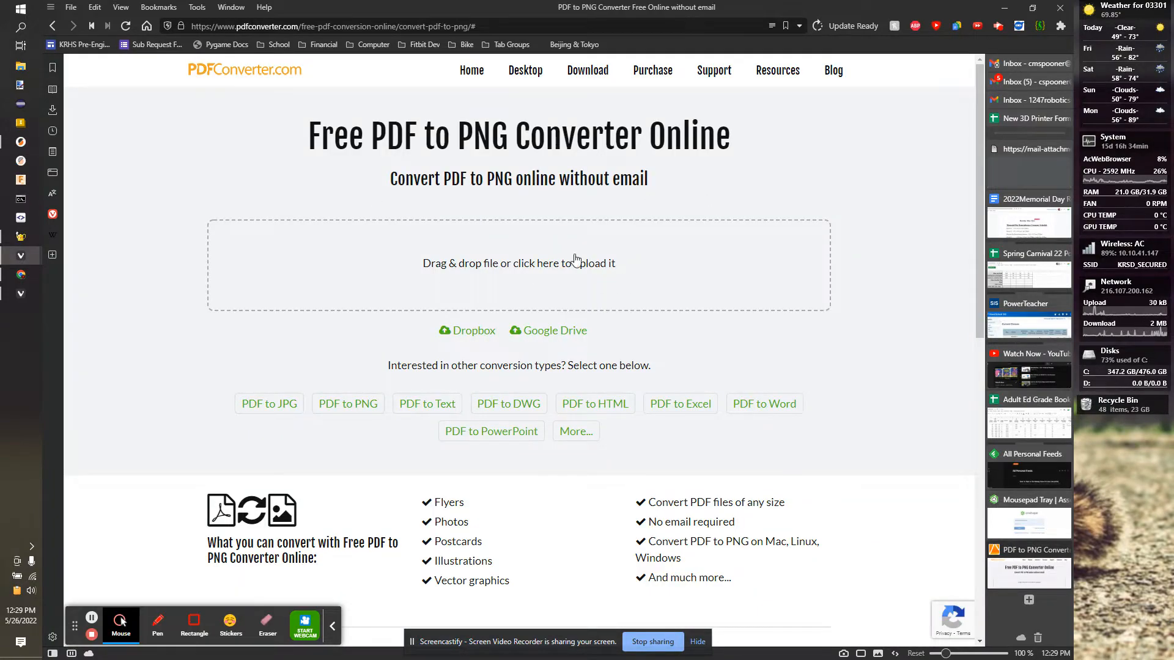
pyautogui.click(527, 272)
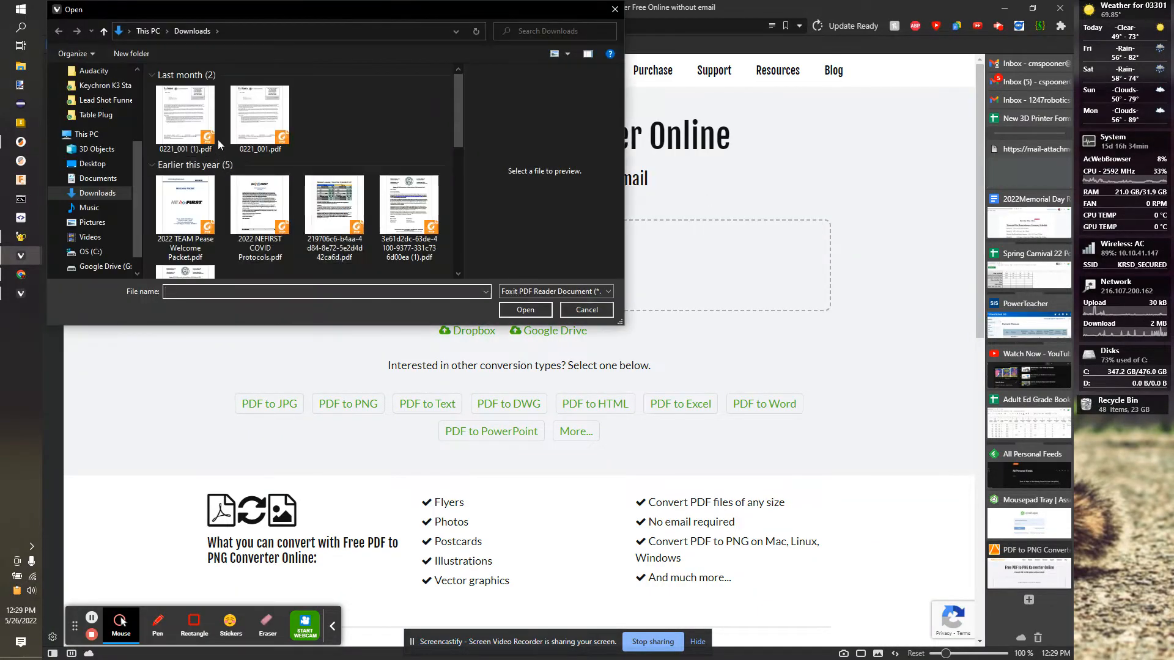
pyautogui.click(189, 108)
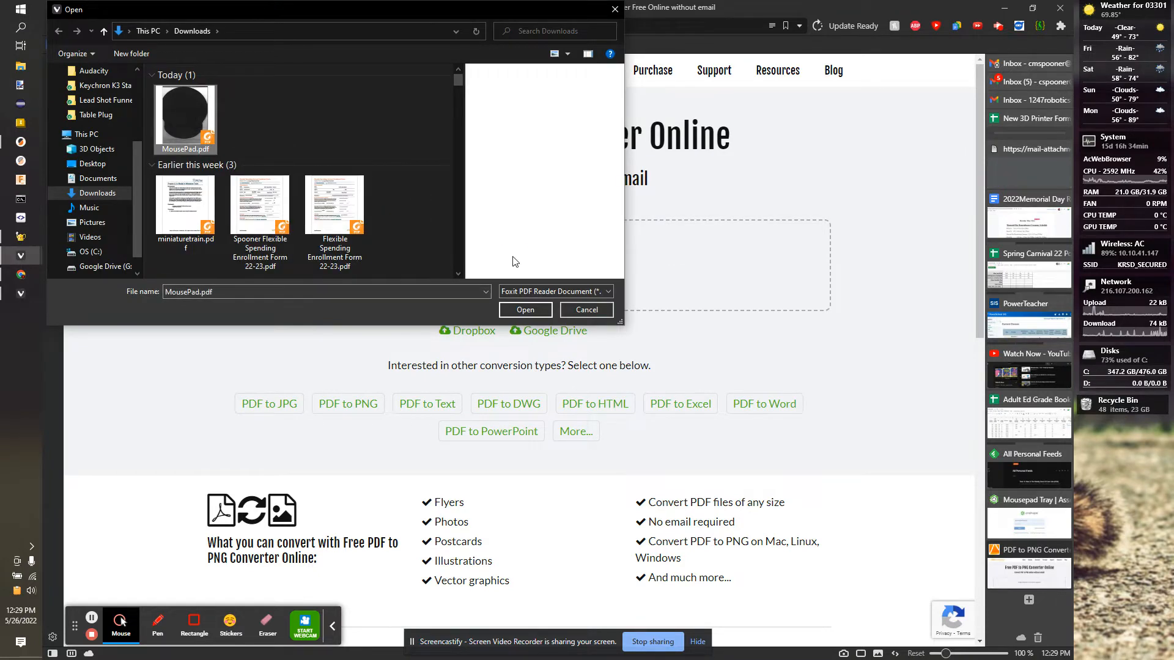
pyautogui.click(525, 309)
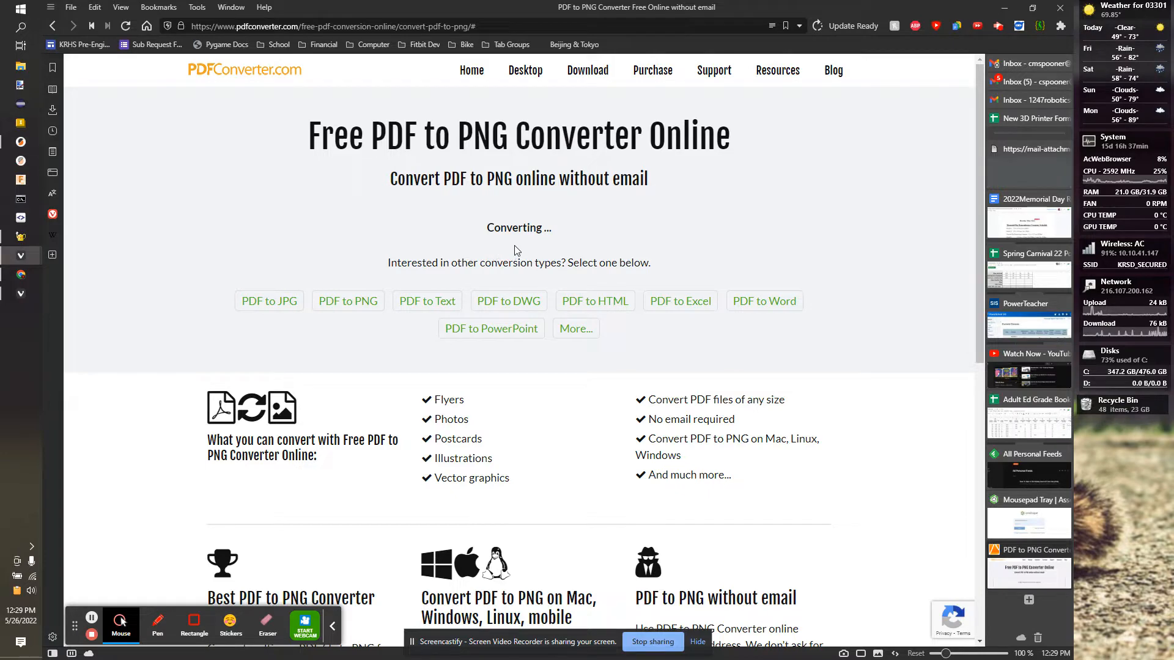
pyautogui.click(55, 111)
pyautogui.click(57, 113)
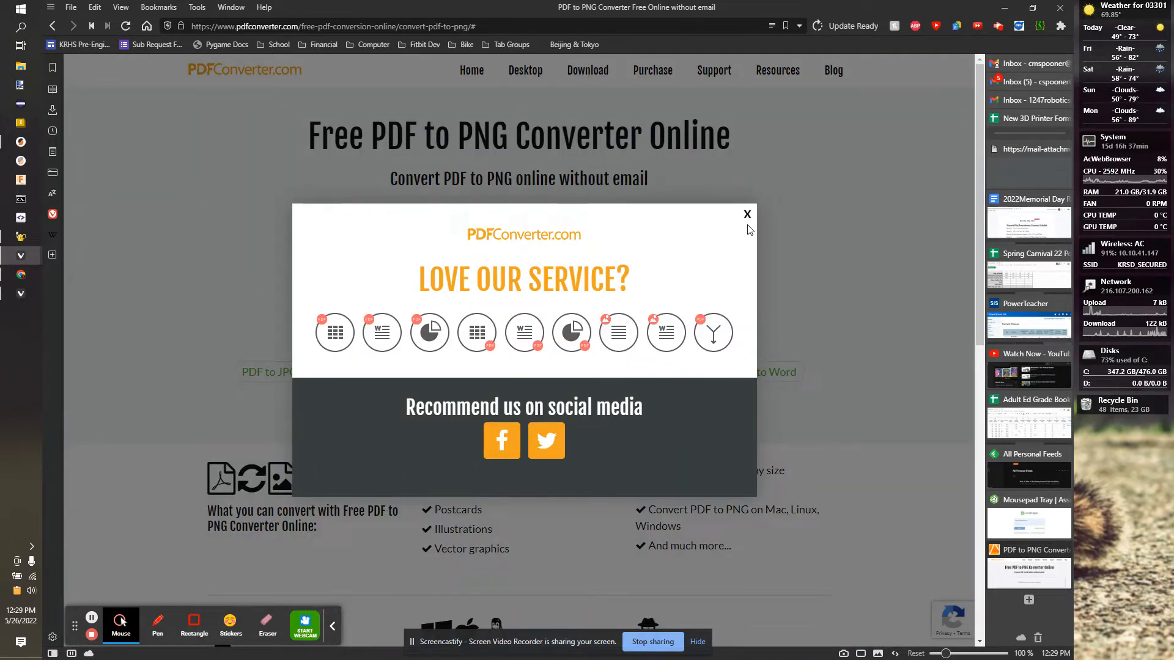
pyautogui.click(747, 215)
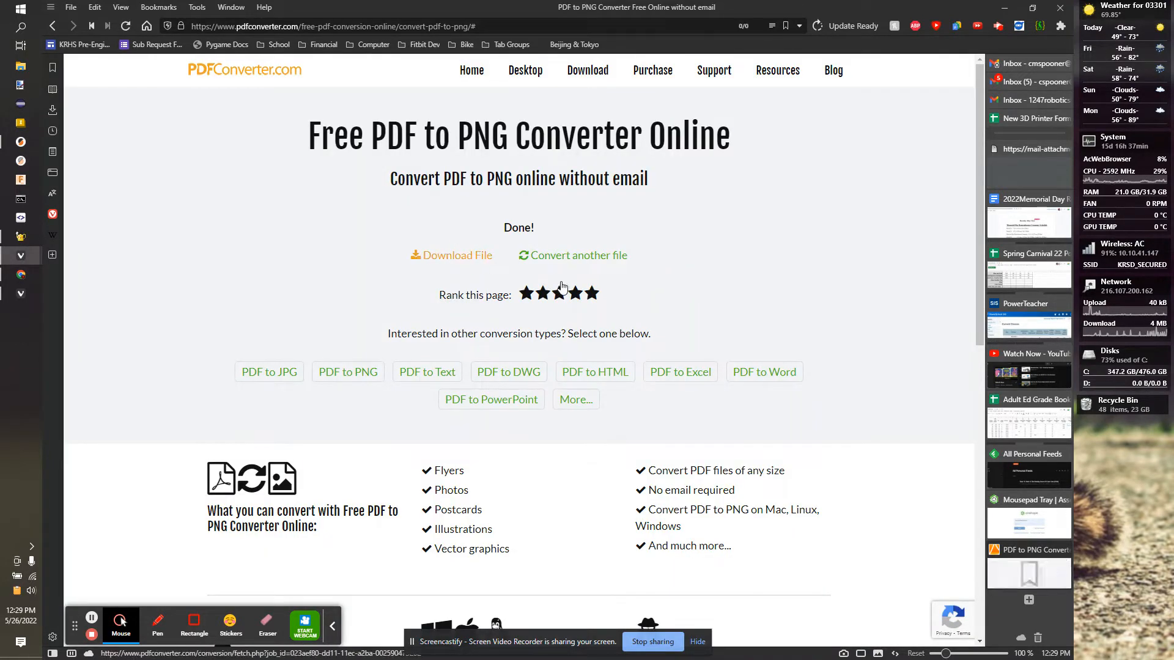
# Switch to paint.net and open the converted MousePad.png from the Downloads folder
pyautogui.press('ctrl+super+Right')
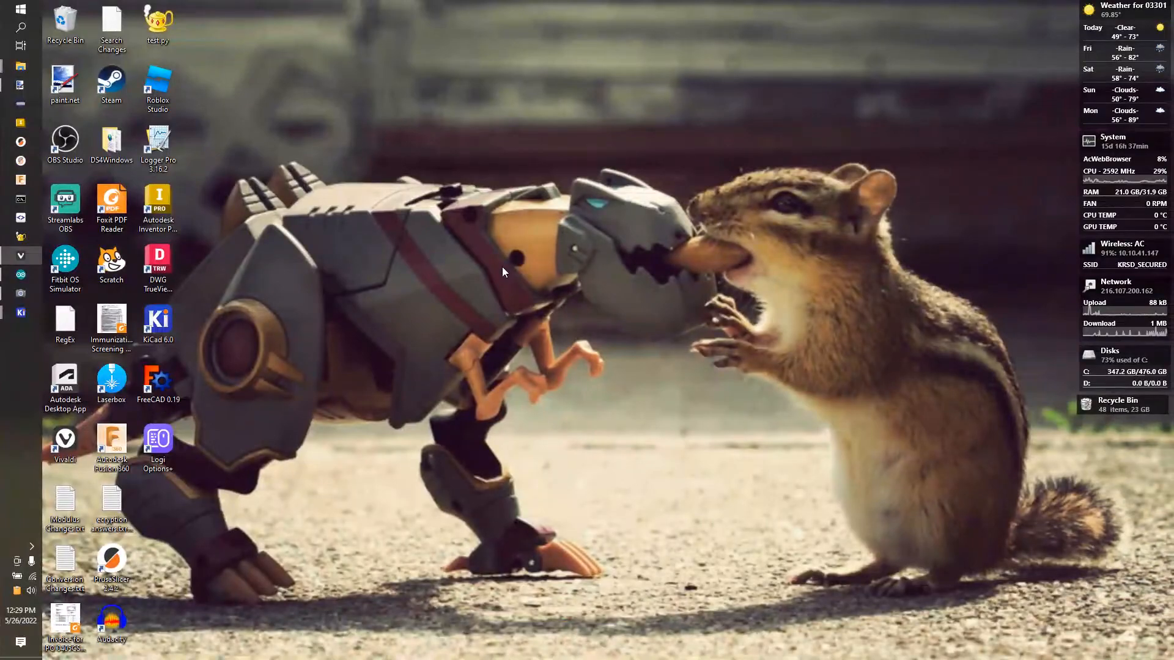
pyautogui.press('ctrl+super+Right')
pyautogui.press('ctrl+super+Left')
pyautogui.click(21, 85)
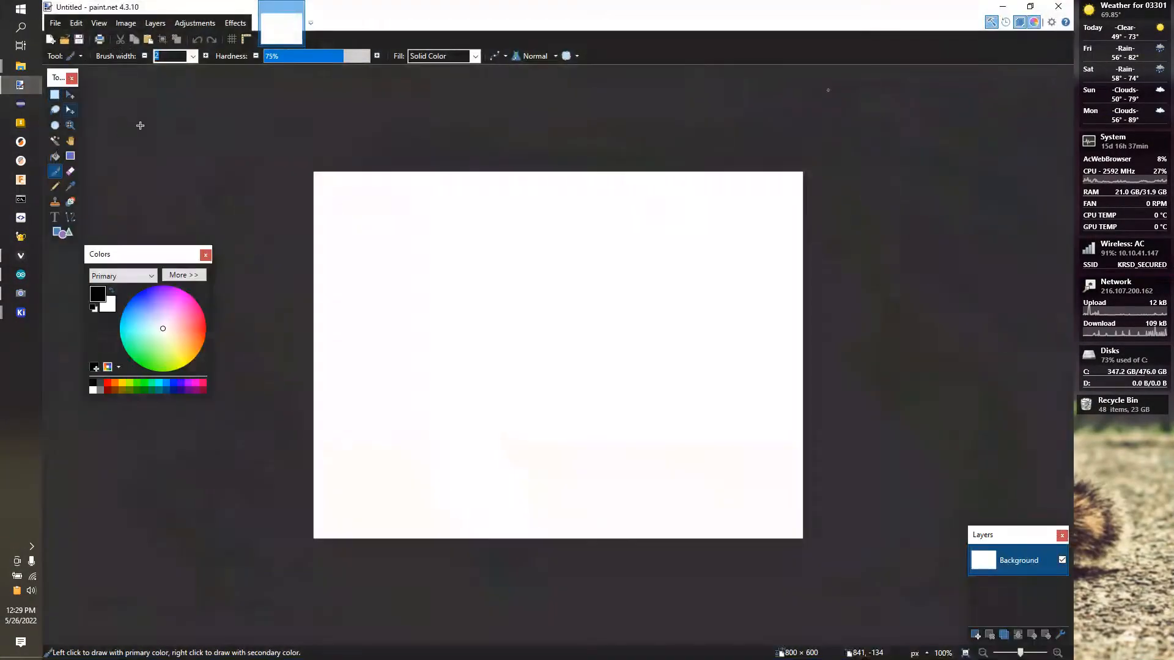
pyautogui.click(55, 23)
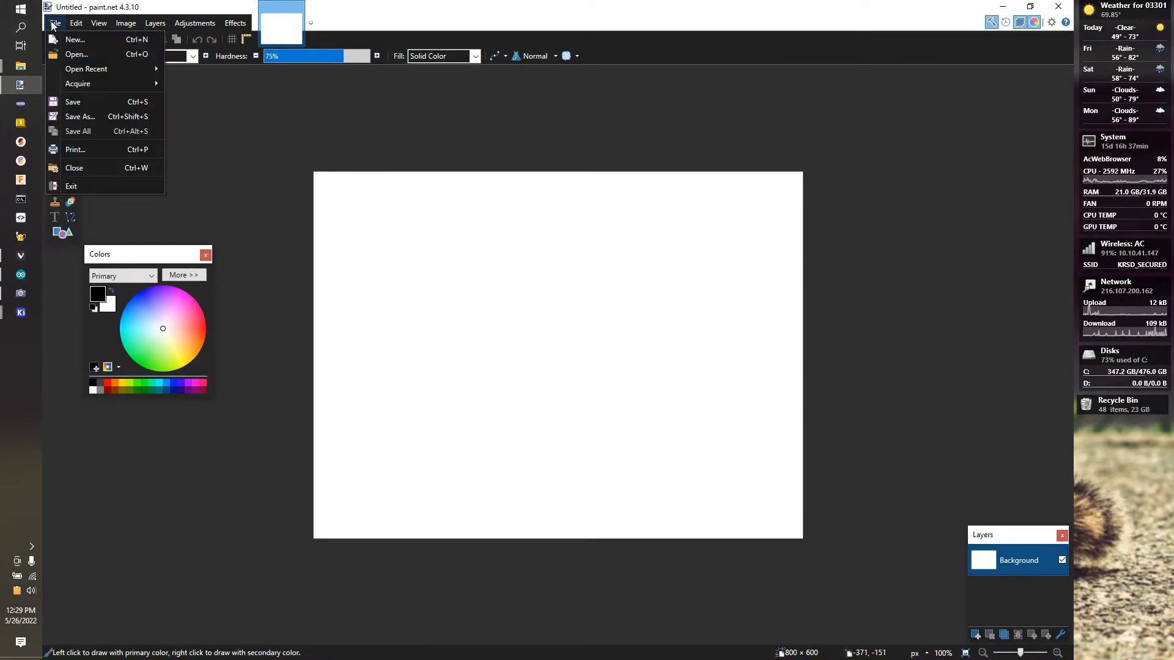
pyautogui.click(76, 55)
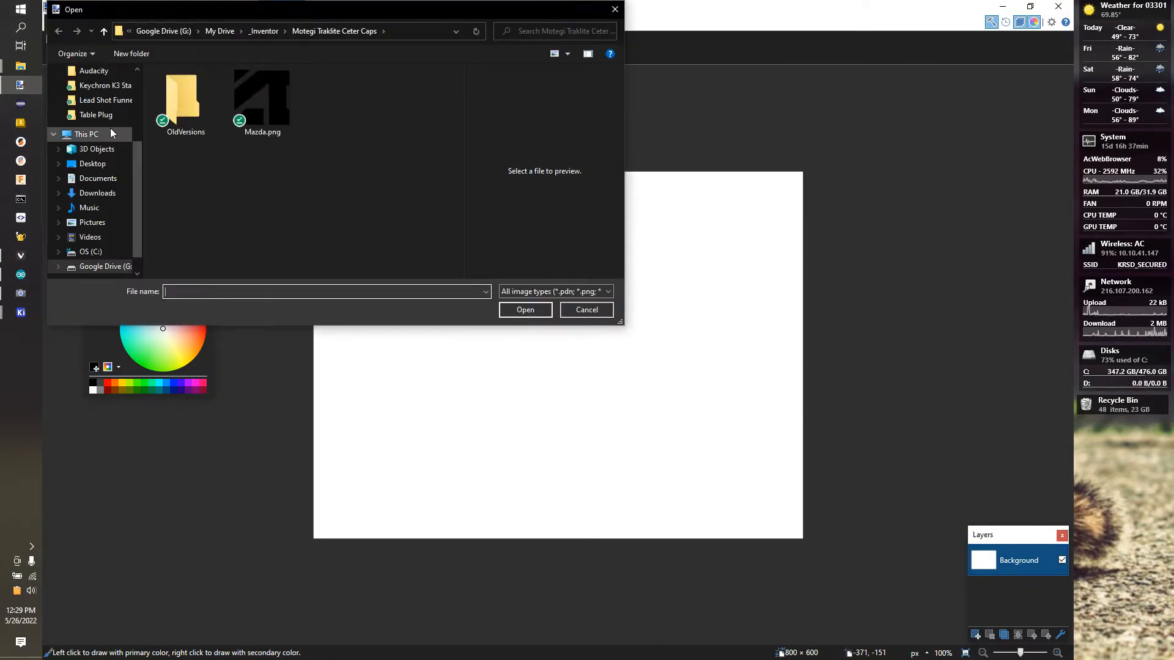
pyautogui.scroll(3, 110, 128)
pyautogui.click(97, 110)
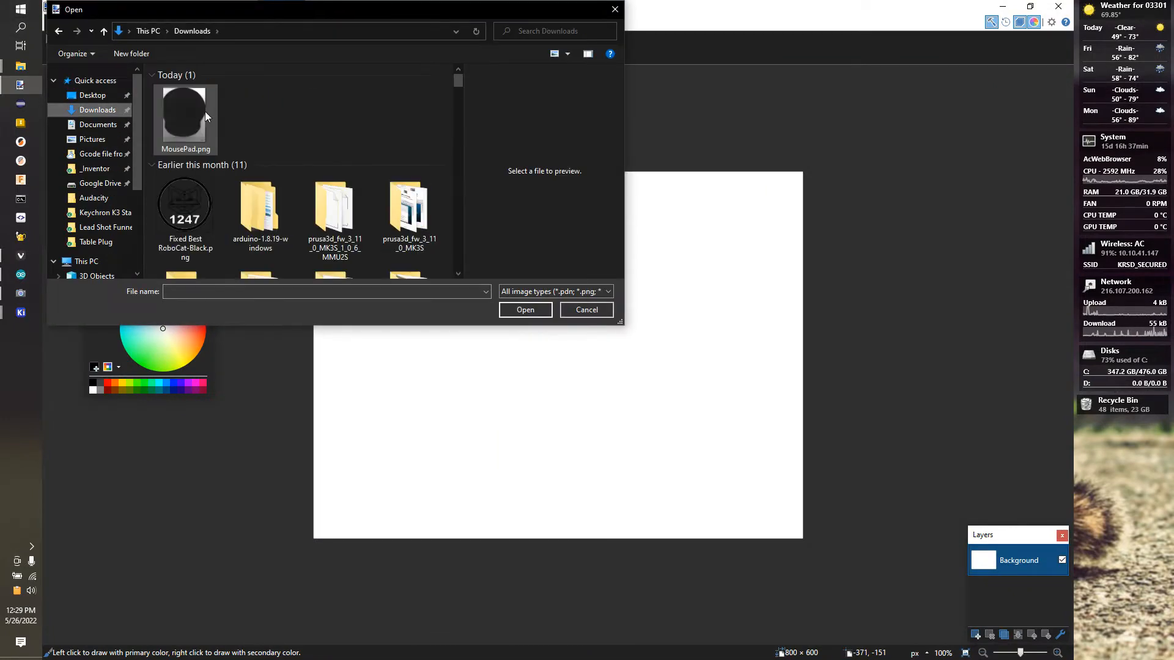
pyautogui.doubleClick(204, 111)
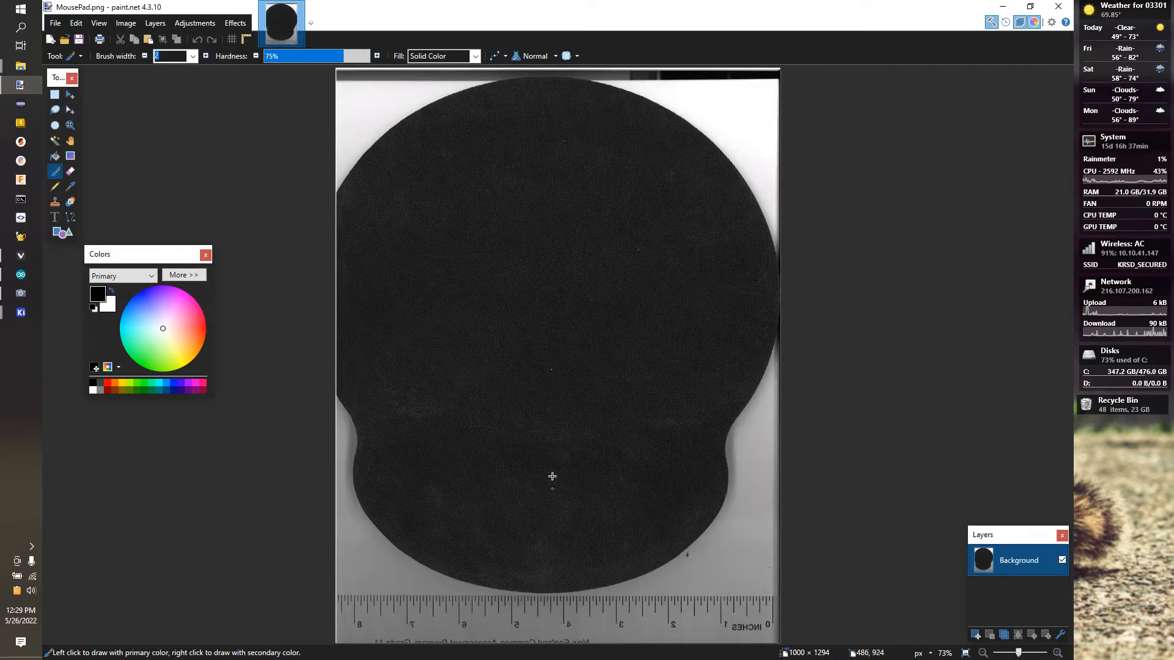
# Crop the image to the right half of the mouse pad, about 540 × 1292 px, and save the PNG with auto-detected bit depth
pyautogui.click(55, 96)
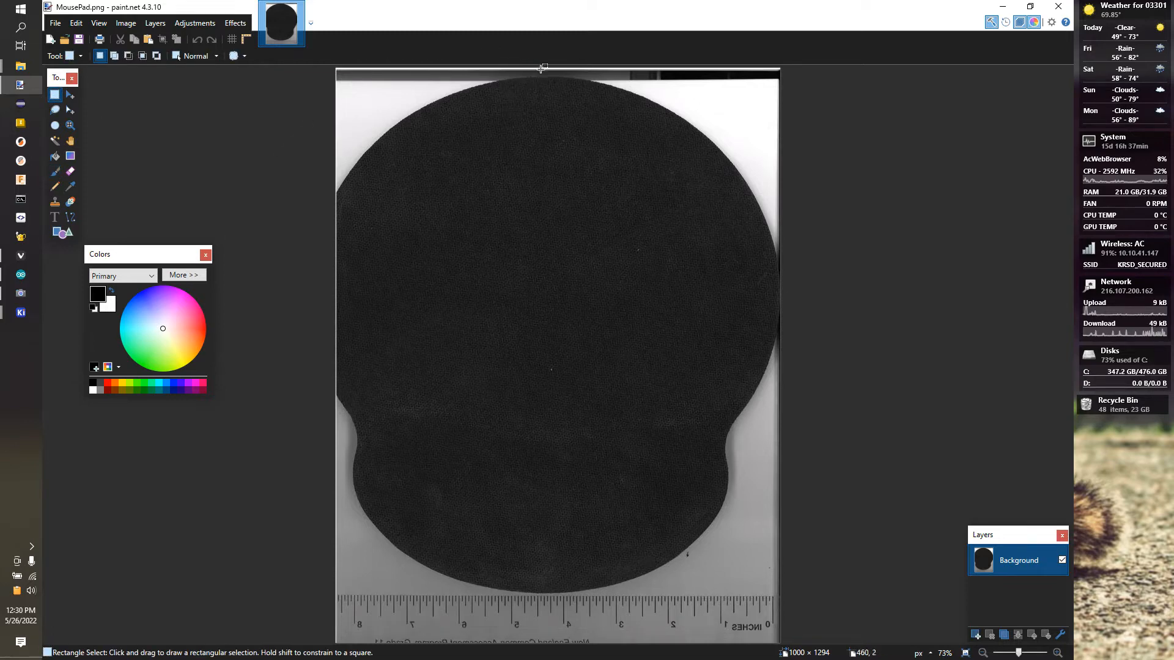
pyautogui.moveTo(540, 69); pyautogui.dragTo(781, 645)
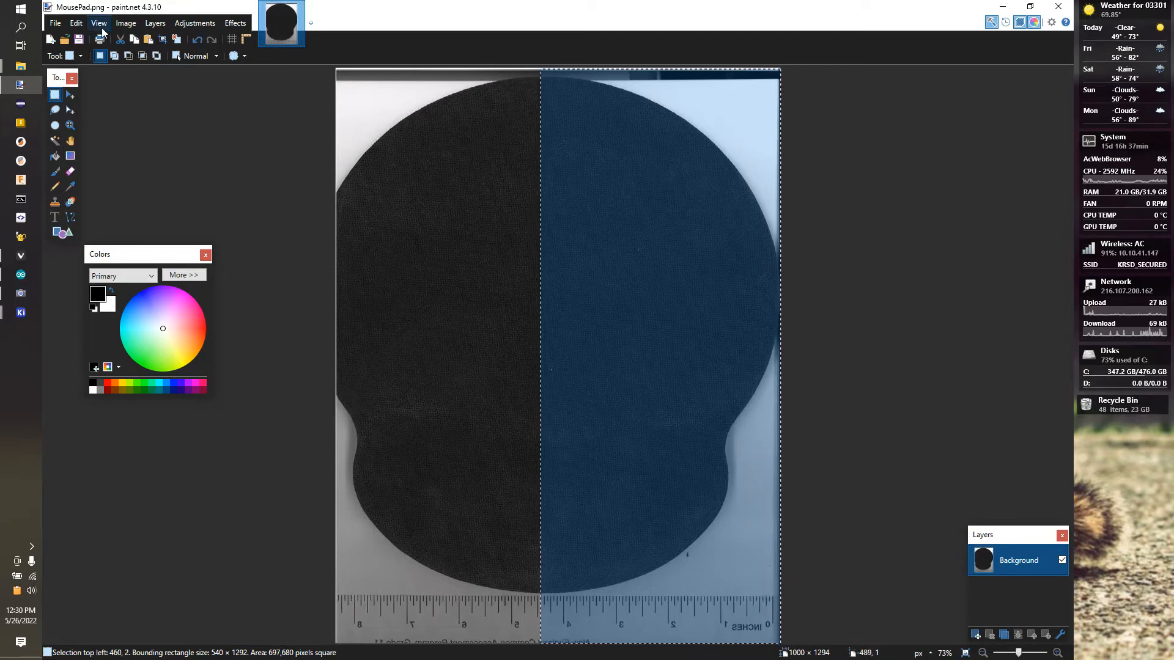
pyautogui.click(129, 24)
pyautogui.click(150, 38)
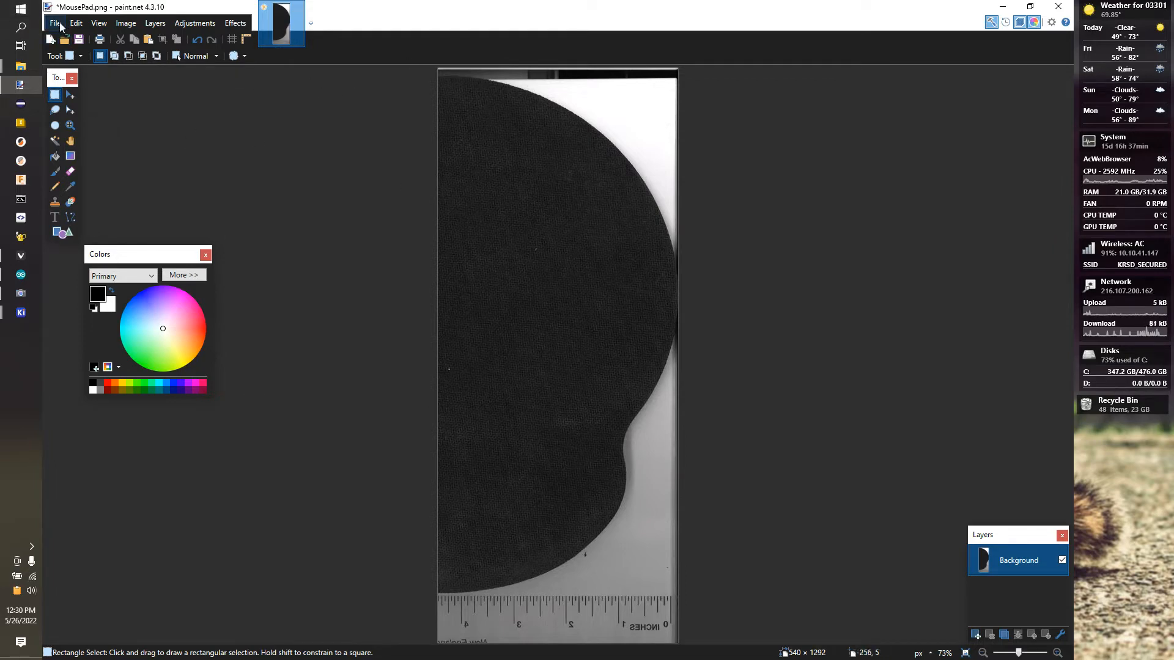
pyautogui.hotkey('ctrl', 's')
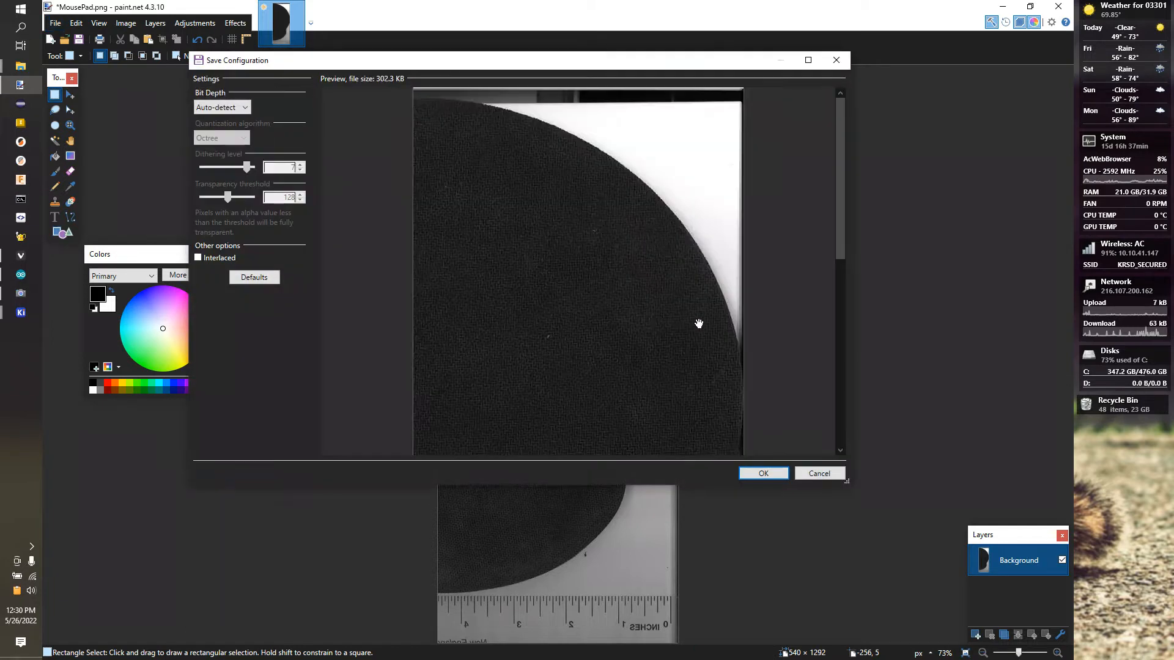
pyautogui.click(763, 473)
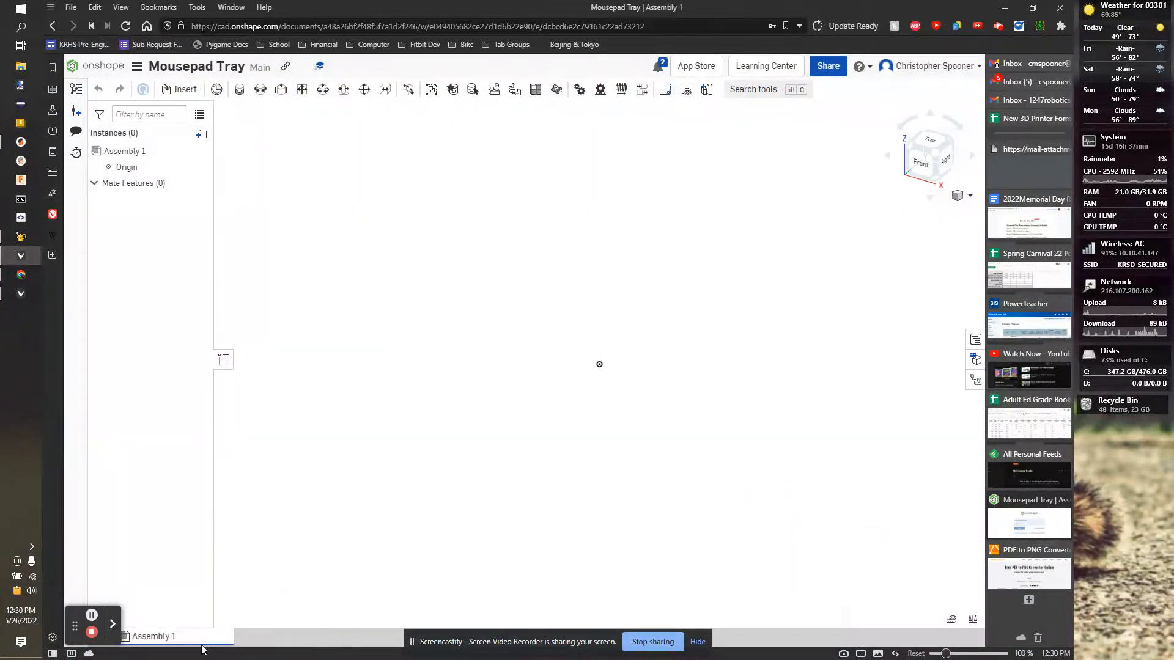
pyautogui.click(697, 641)
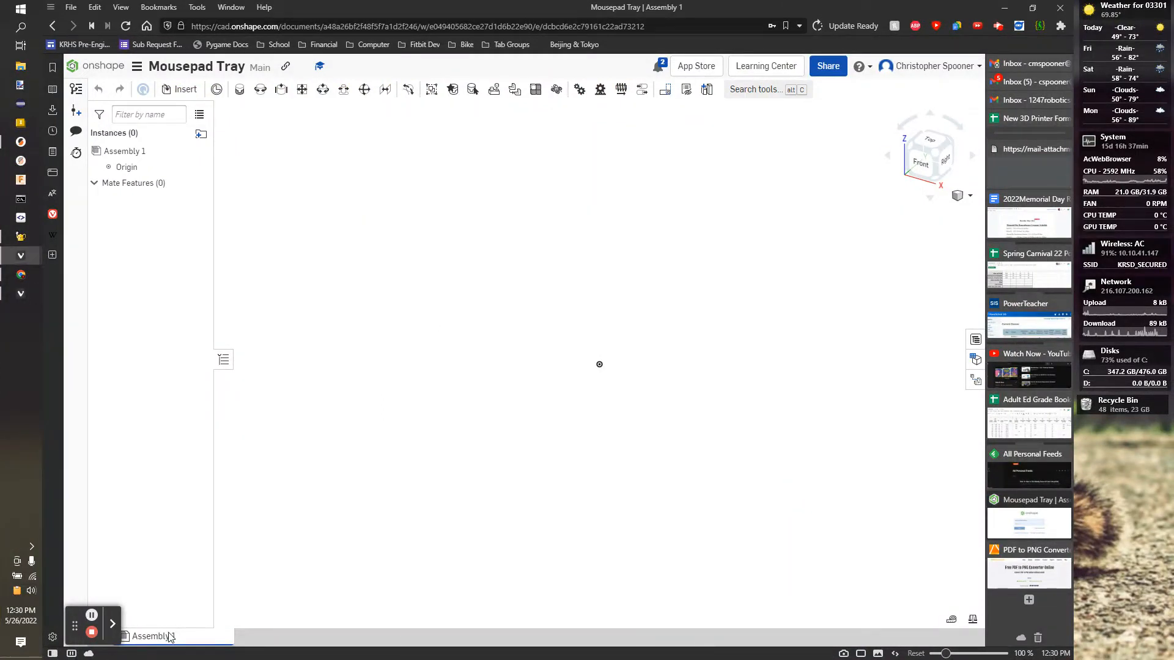
pyautogui.moveTo(75, 625); pyautogui.dragTo(1064, 609)
pyautogui.moveTo(938, 575); pyautogui.dragTo(939, 498)
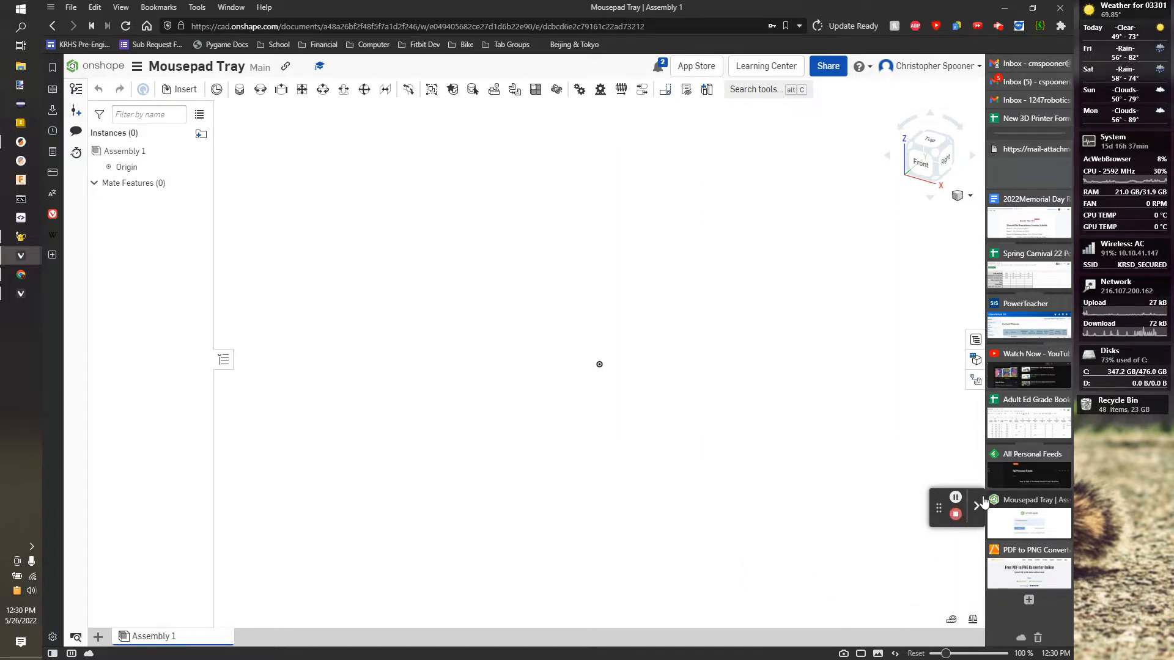
# Import the cropped MousePad.png from Downloads into the Mousepad Tray document
pyautogui.click(97, 639)
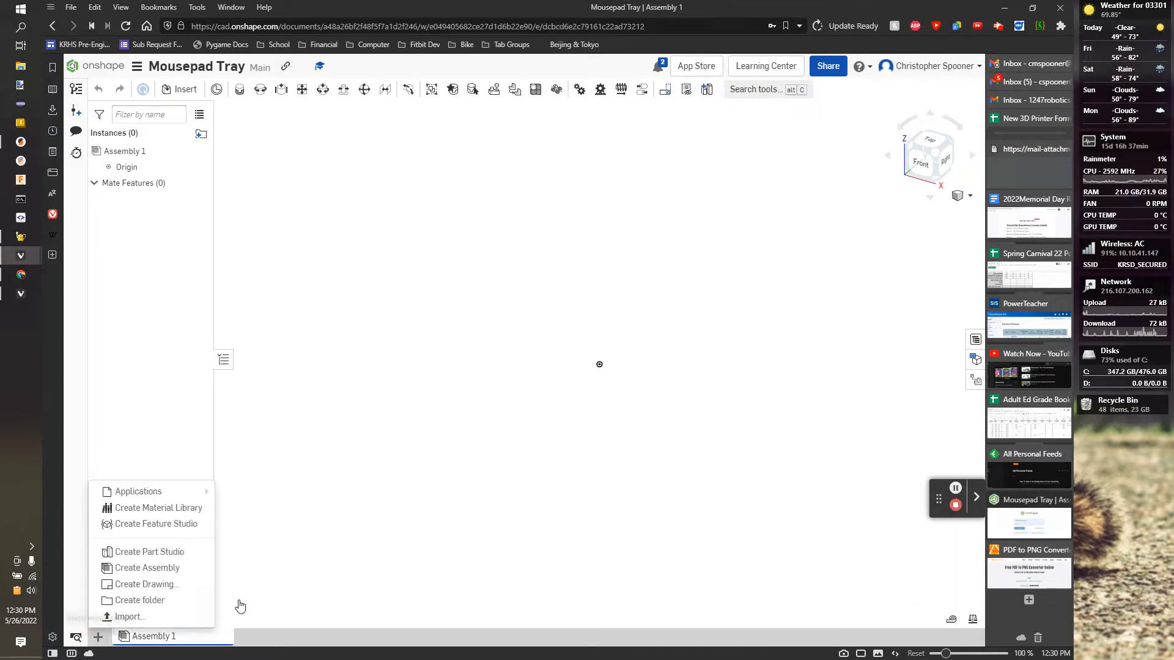
pyautogui.click(149, 617)
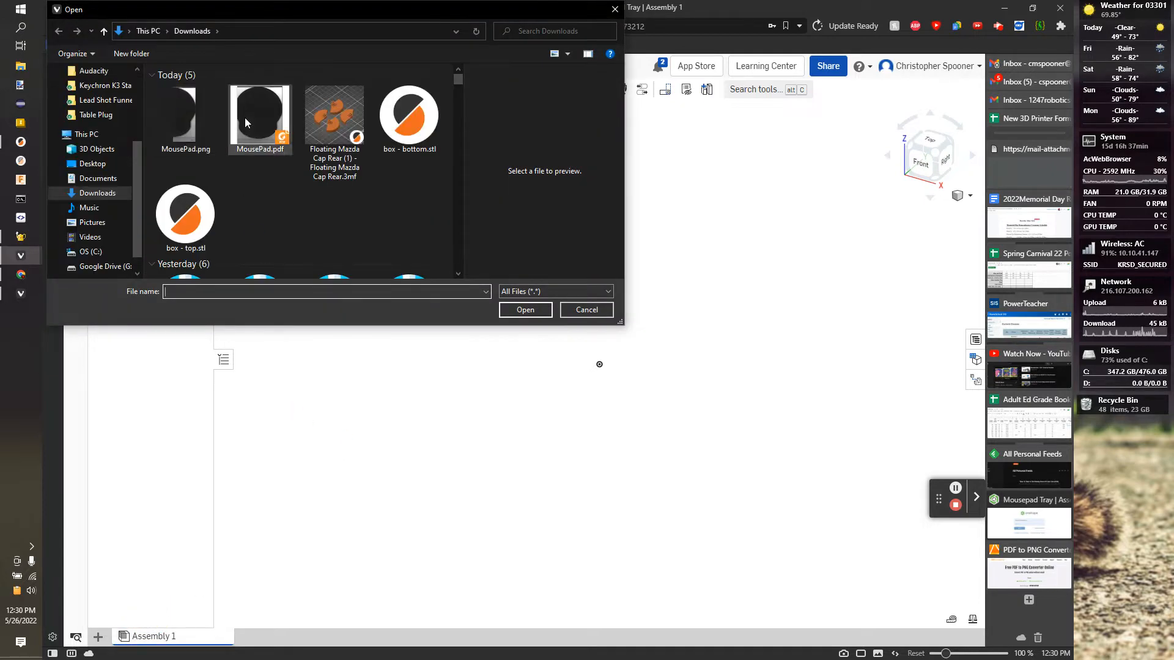
pyautogui.click(197, 119)
pyautogui.click(533, 313)
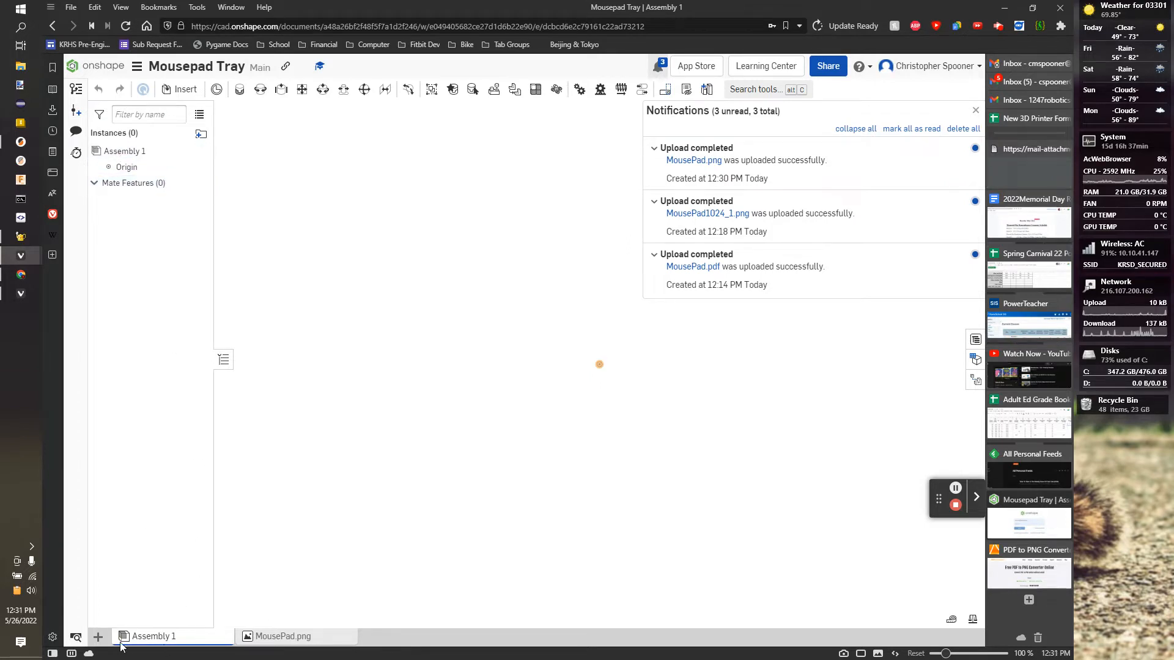
# Create a Part Studio in the document and place it ahead of Assembly 1
pyautogui.click(98, 637)
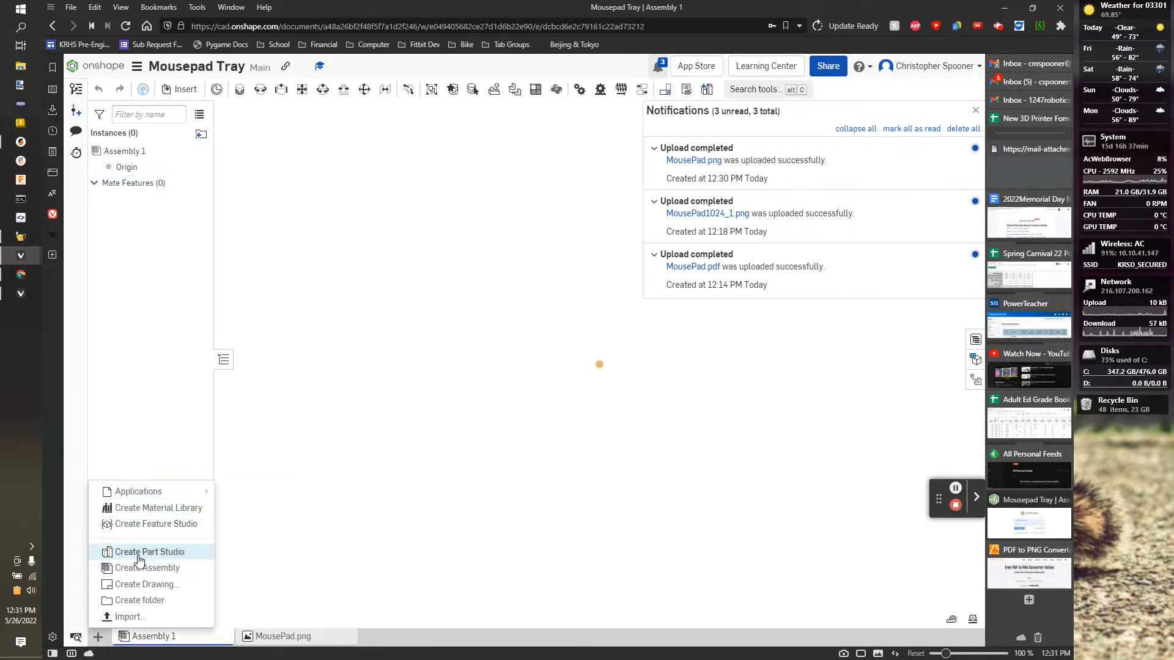
pyautogui.click(140, 561)
pyautogui.moveTo(240, 636); pyautogui.dragTo(141, 636)
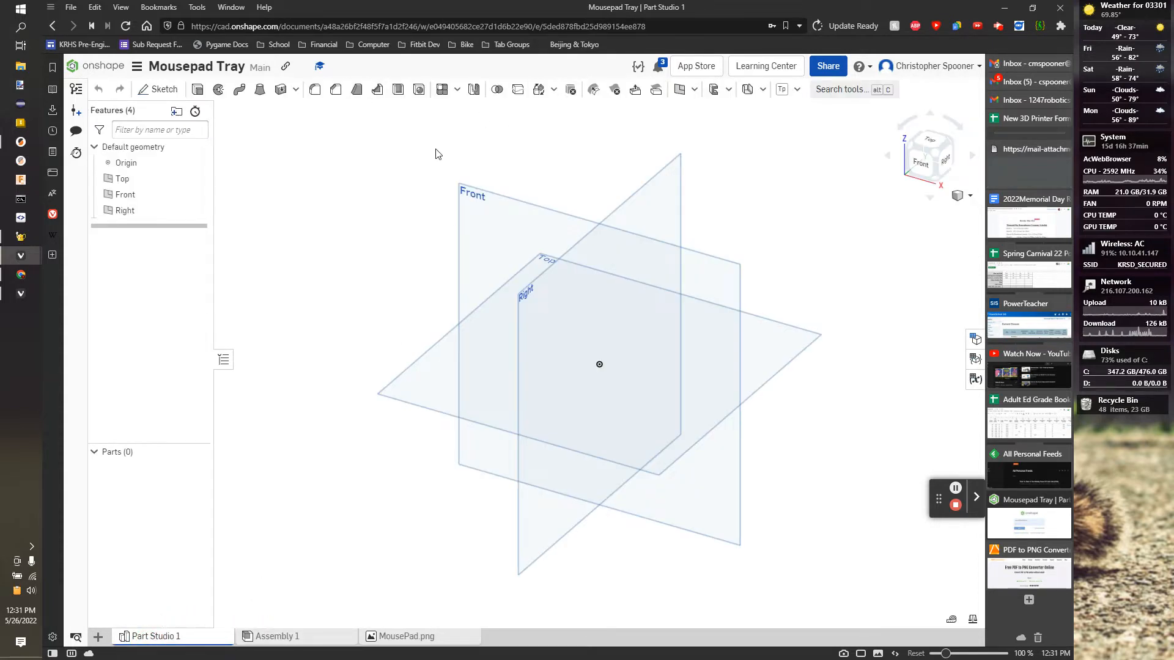
# Start a sketch on the Front plane and insert MousePad.png with its upper-left corner at the origin
pyautogui.click(137, 90)
pyautogui.click(493, 231)
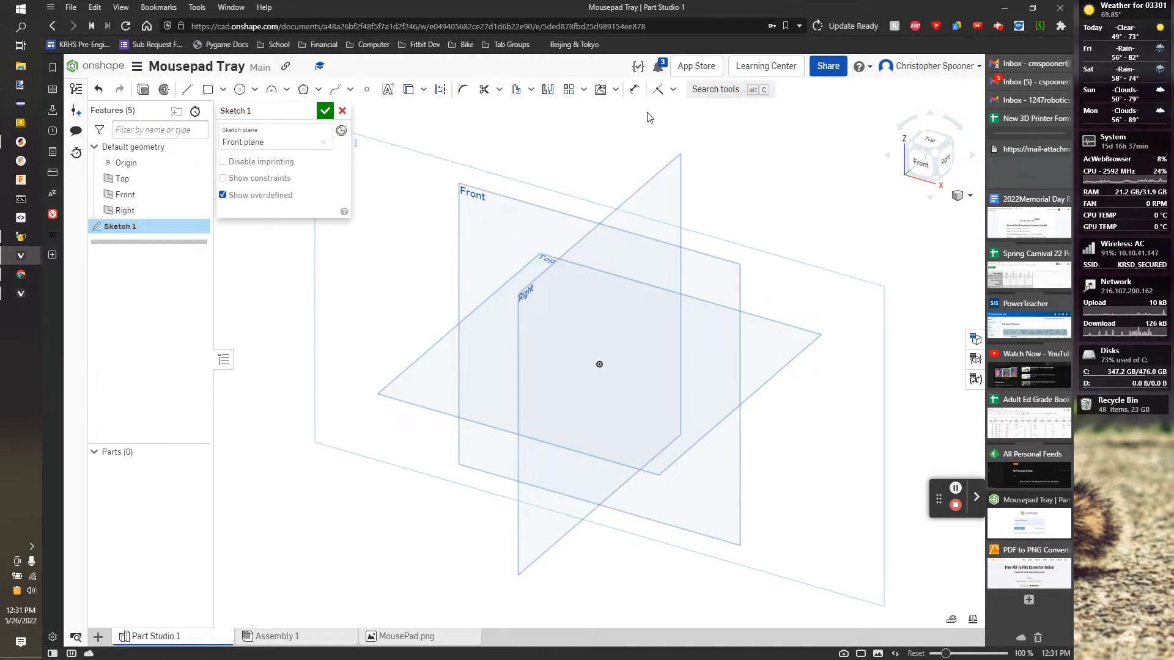
pyautogui.click(601, 90)
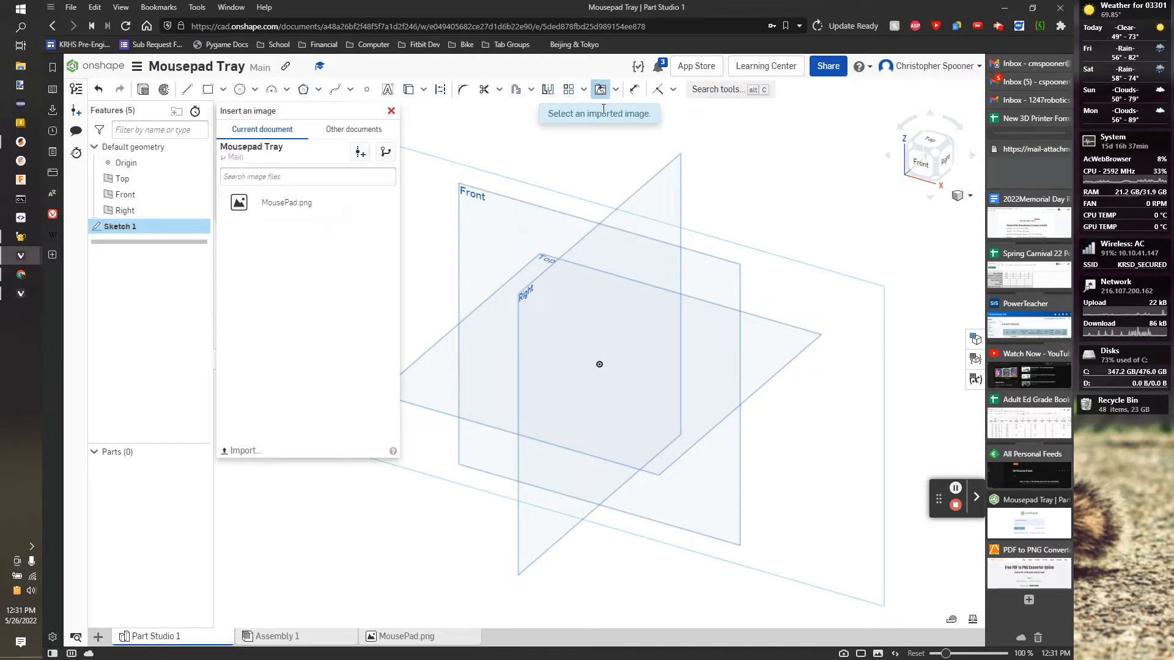
pyautogui.click(280, 207)
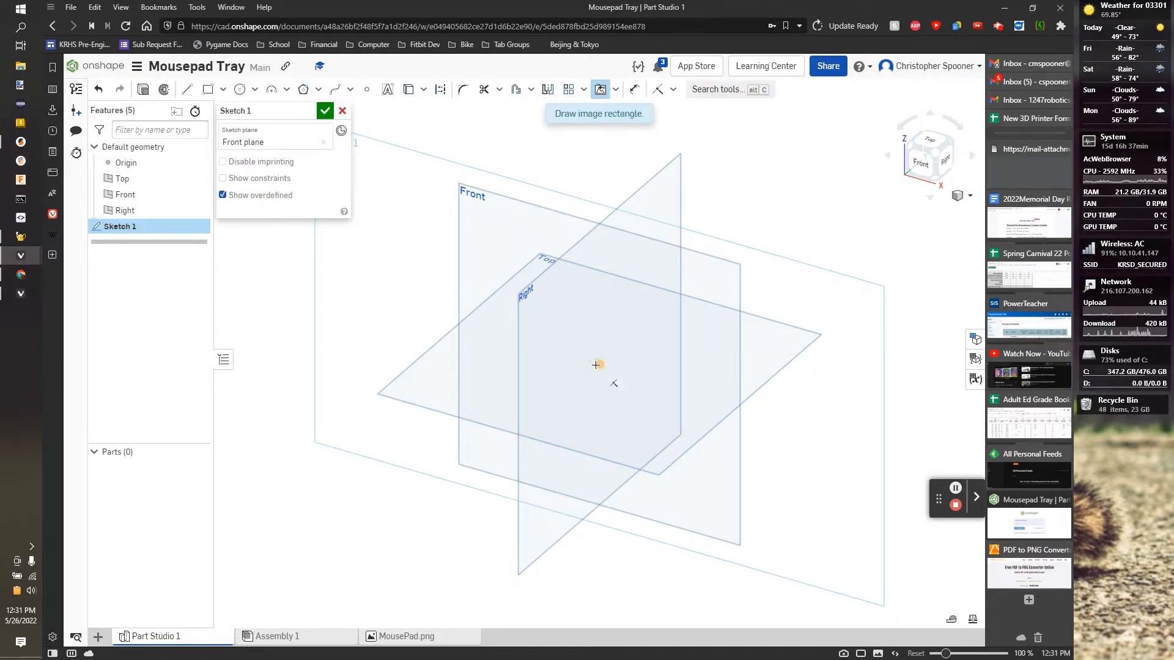
pyautogui.click(598, 367)
pyautogui.click(628, 395)
# View the sketch from the front and enlarge the inserted image from its lower-right corner to a width of about 0.49
pyautogui.click(926, 165)
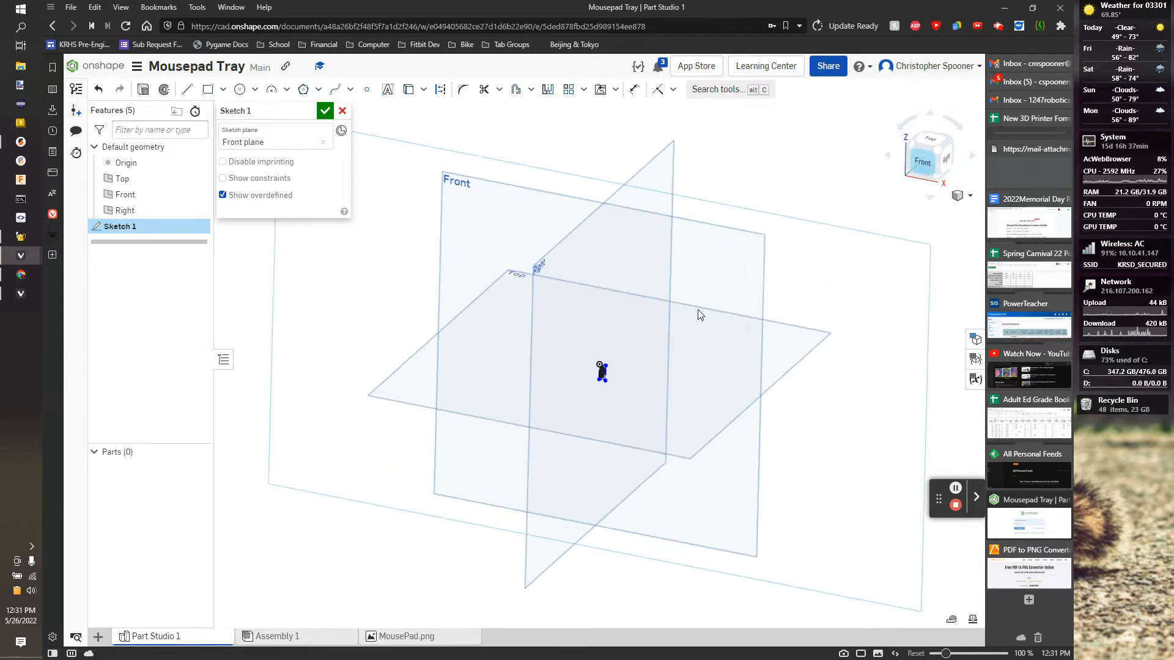
pyautogui.scroll(5, 636, 379)
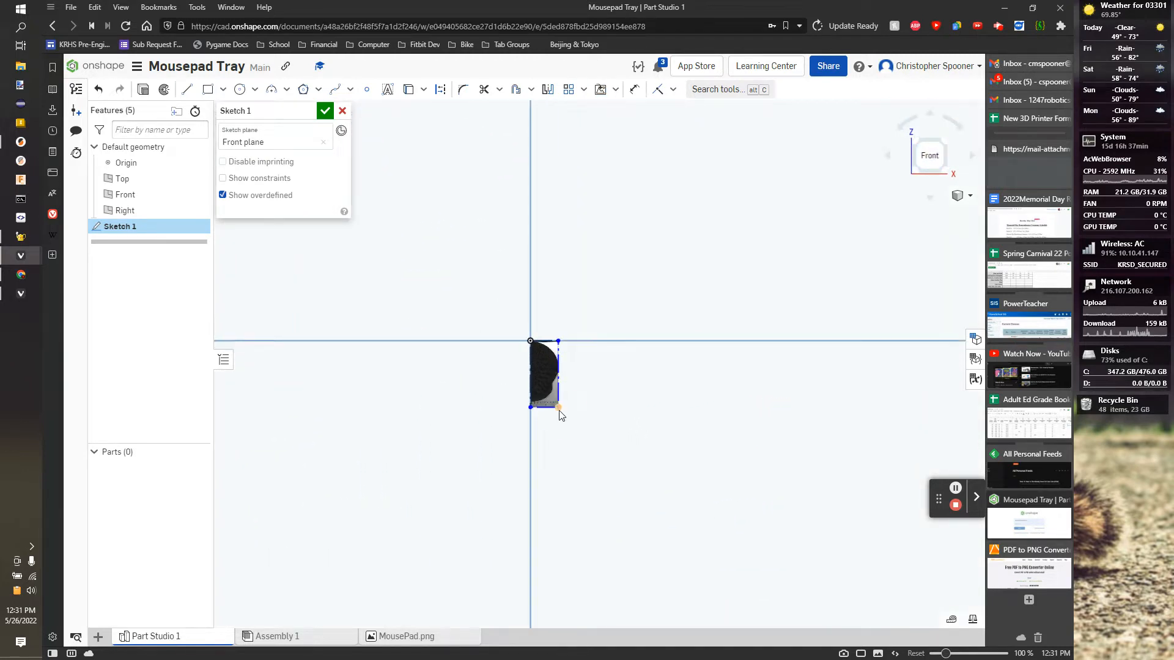
pyautogui.moveTo(559, 411)
pyautogui.mouseDown()
pyautogui.moveTo(762, 513)
pyautogui.moveTo(804, 554)
pyautogui.mouseUp()
# Dimension the inserted image's top edge as 4+7/8+.25 inches and return to the front view
pyautogui.moveTo(720, 525); pyautogui.dragTo(656, 288, button='middle')
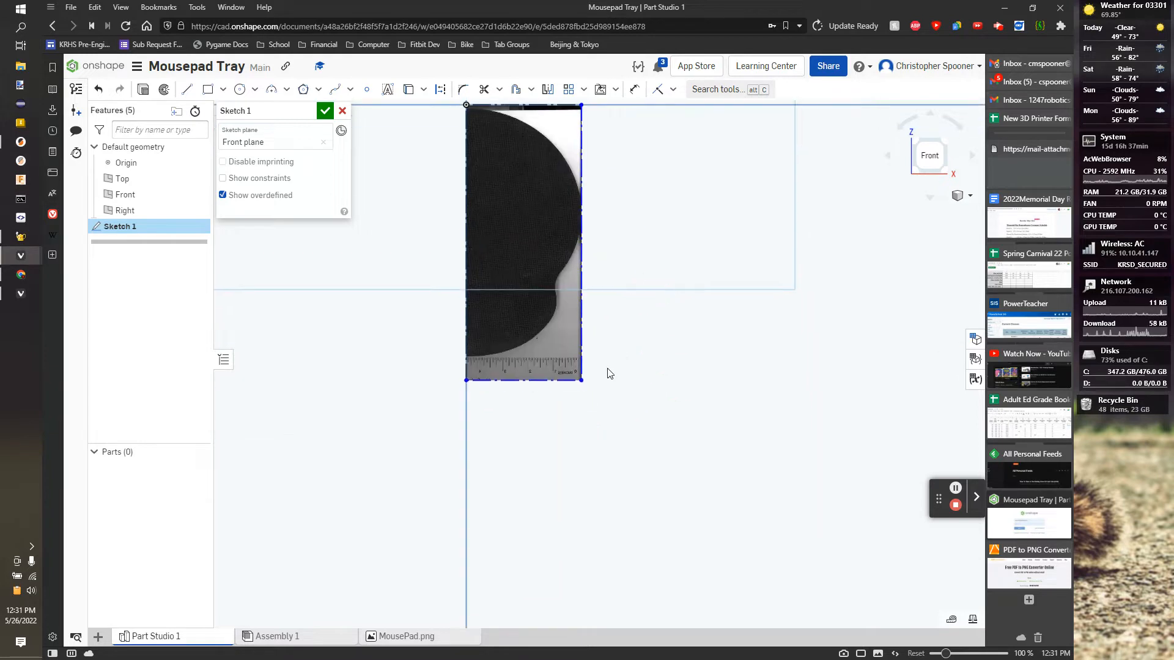
pyautogui.scroll(5, 610, 374)
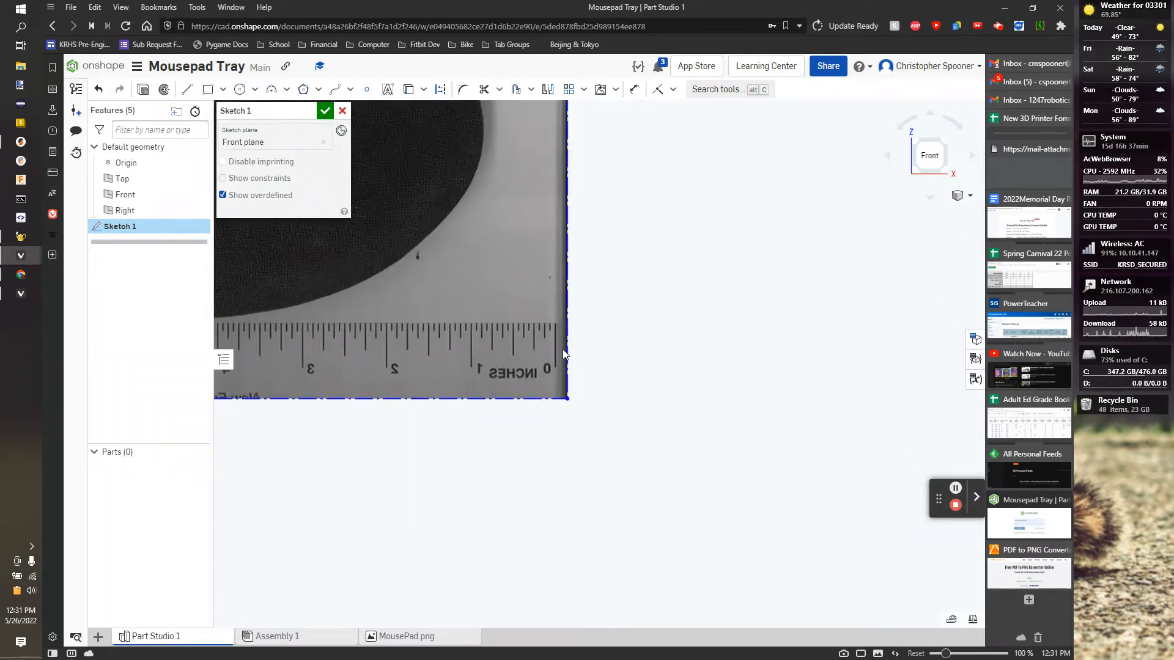
pyautogui.moveTo(562, 349)
pyautogui.mouseDown()
pyautogui.moveTo(669, 359)
pyautogui.moveTo(652, 335)
pyautogui.mouseUp()
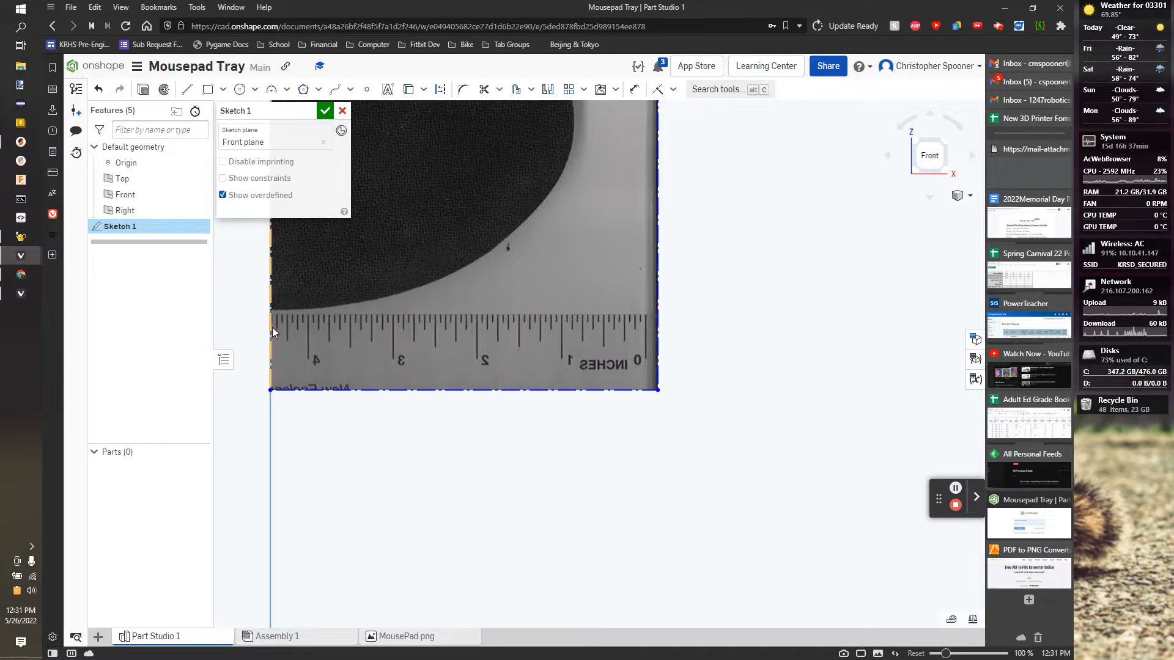
pyautogui.scroll(1, 581, 266)
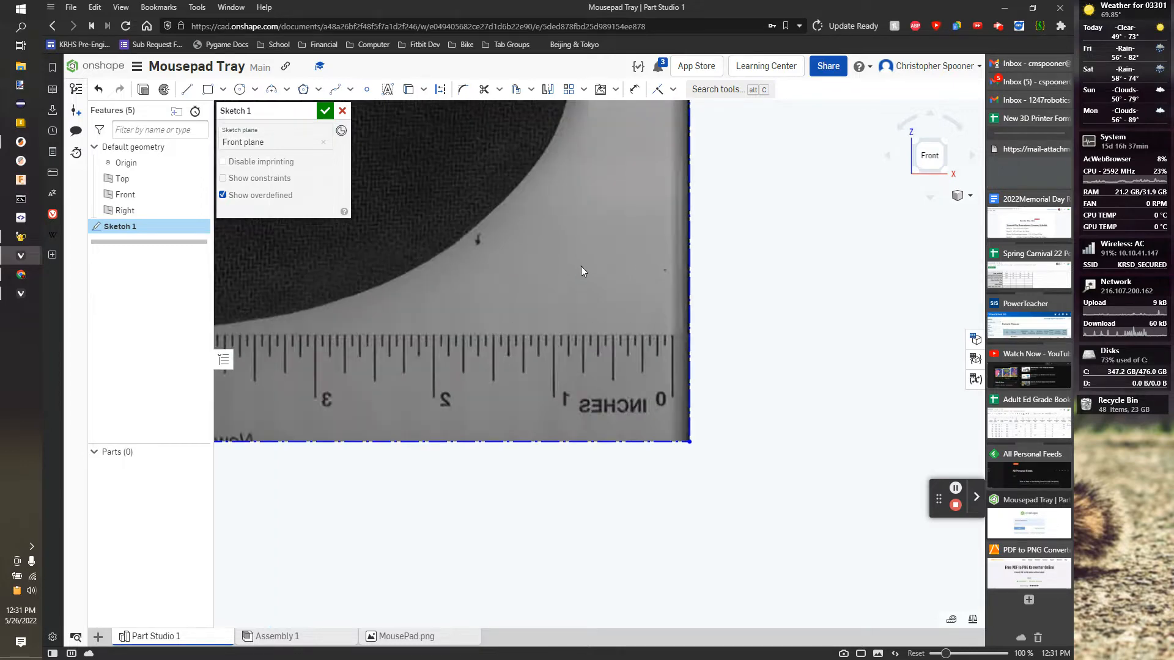
pyautogui.scroll(-3, 581, 265)
pyautogui.moveTo(579, 241); pyautogui.dragTo(548, 453, button='middle')
pyautogui.moveTo(521, 392); pyautogui.dragTo(511, 516, button='middle')
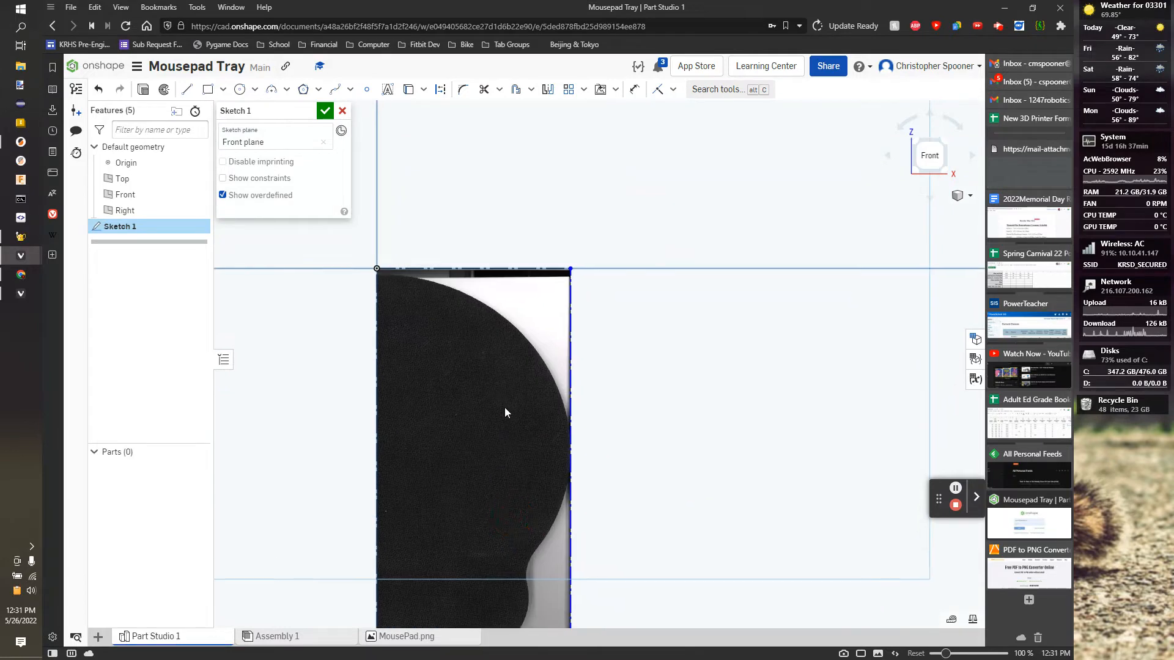
pyautogui.press('d')
pyautogui.click(520, 268)
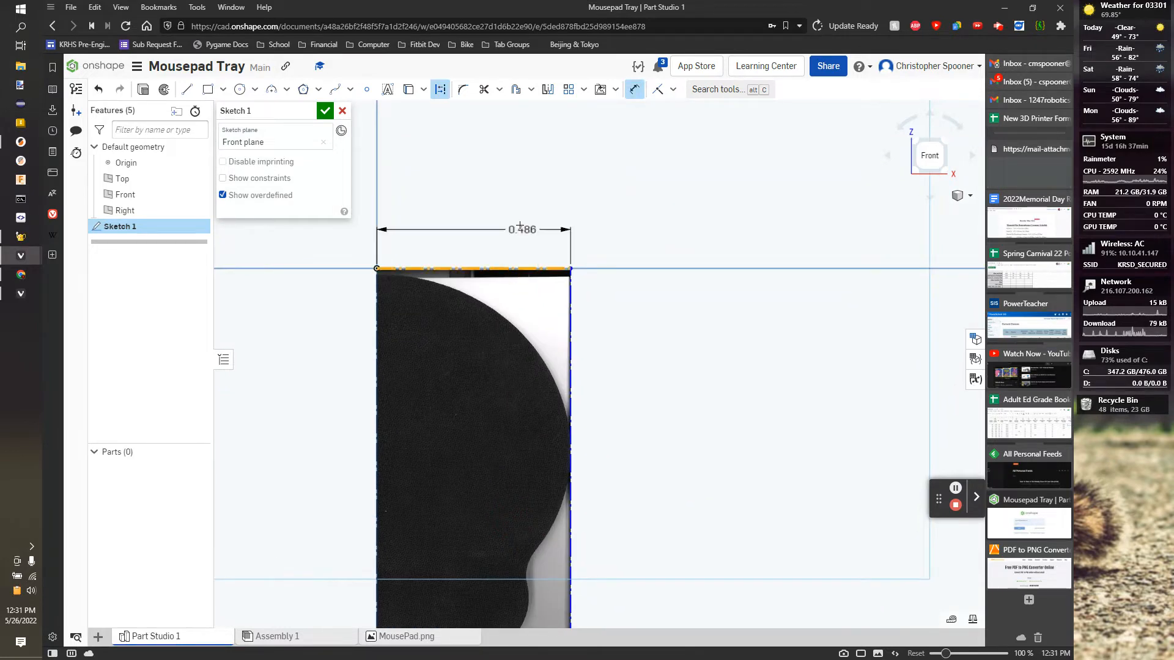
pyautogui.click(521, 226)
pyautogui.write('4+7/8+25')
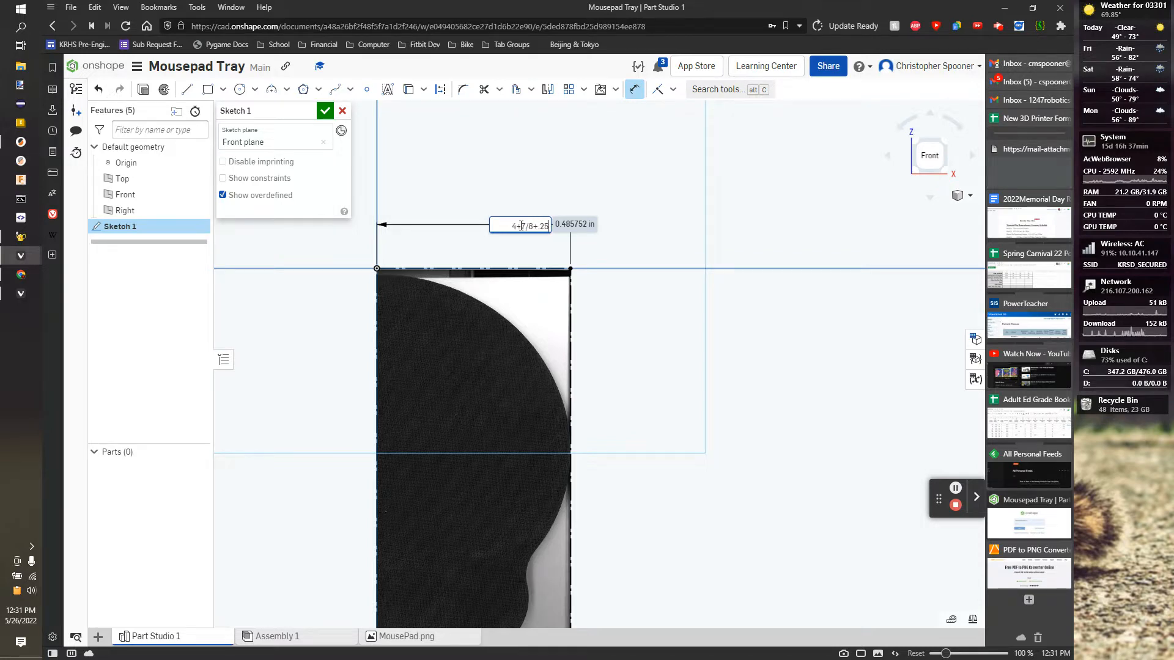
pyautogui.press('Return')
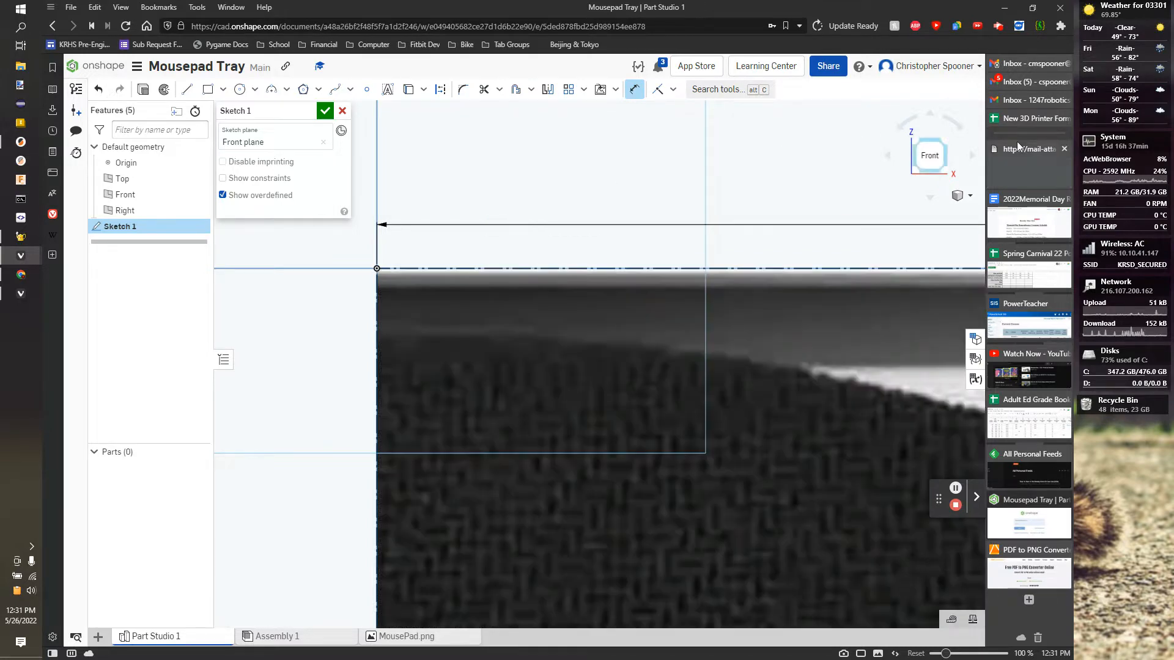
pyautogui.click(922, 154)
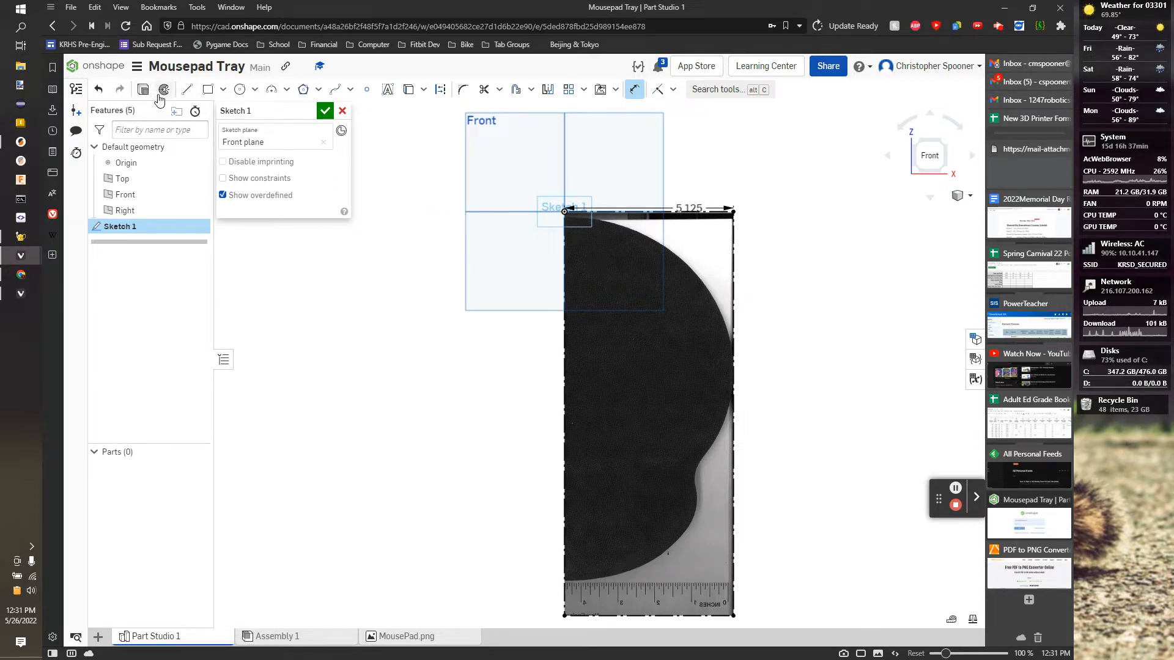
# Start a spline on the image's left edge just above the ruler and trace the first stretch of the mouse pad's lower edge
pyautogui.click(335, 89)
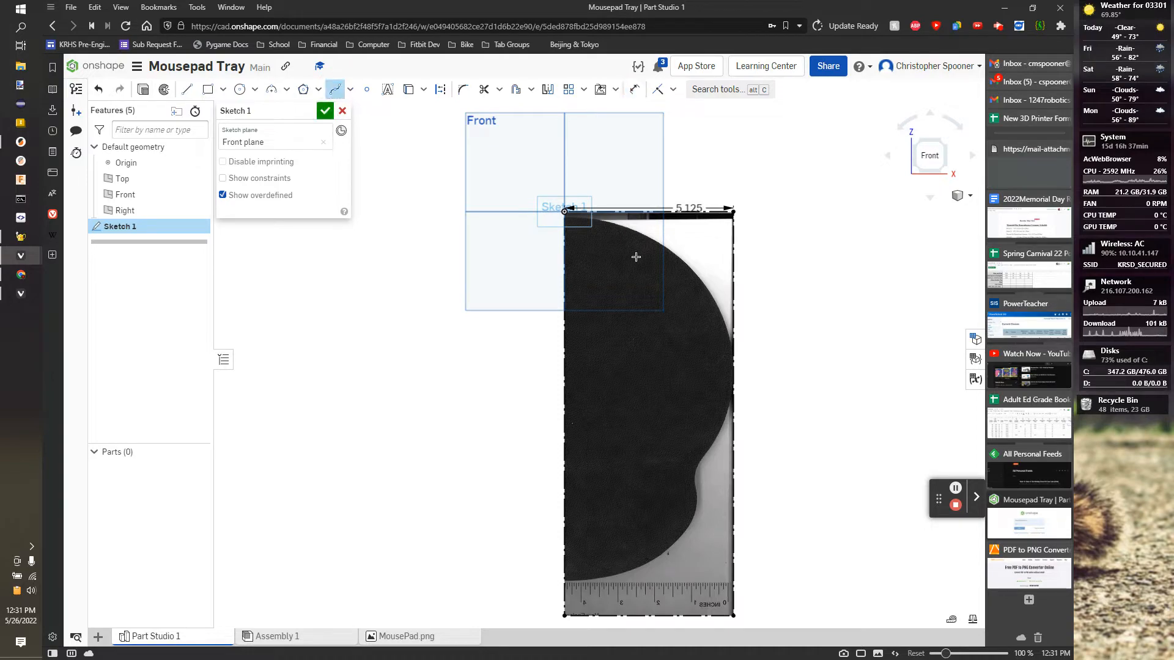
pyautogui.scroll(3, 576, 222)
pyautogui.scroll(3, 550, 202)
pyautogui.scroll(-5, 483, 178)
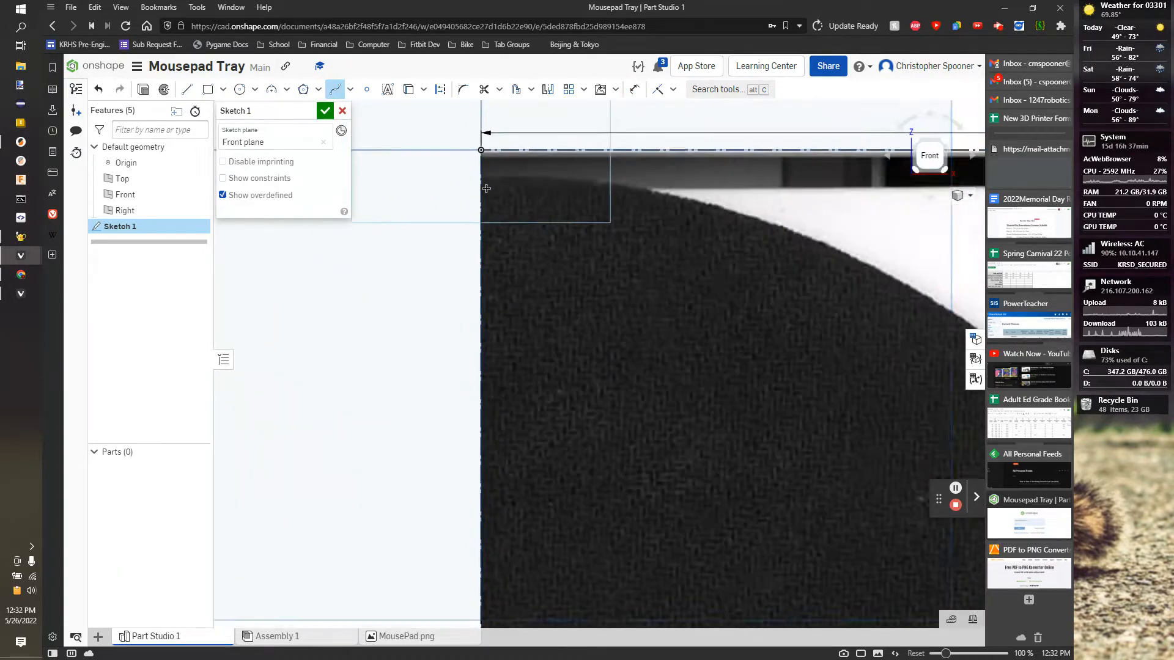
pyautogui.scroll(10, 523, 357)
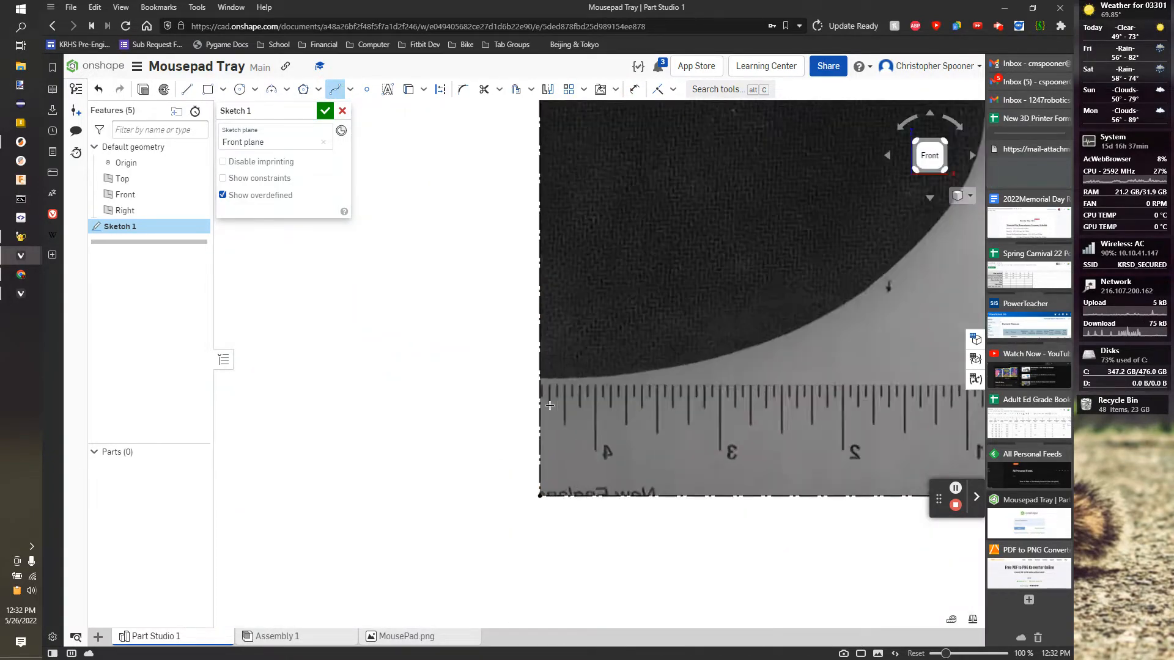
pyautogui.click(530, 328)
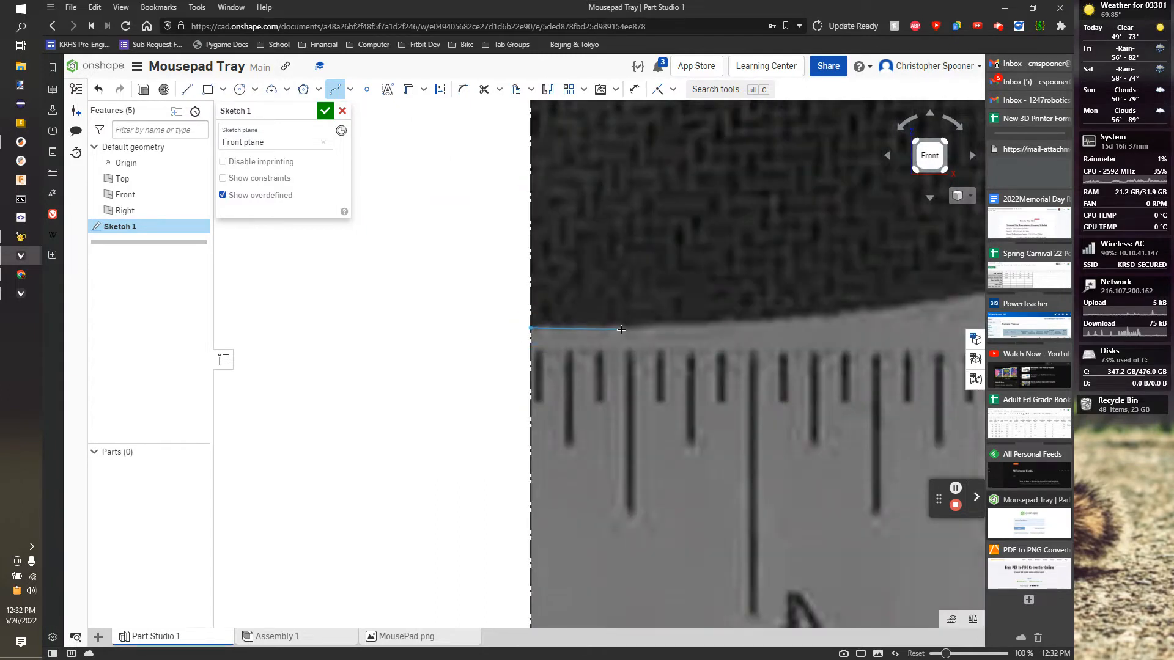
pyautogui.click(566, 328)
pyautogui.click(748, 318)
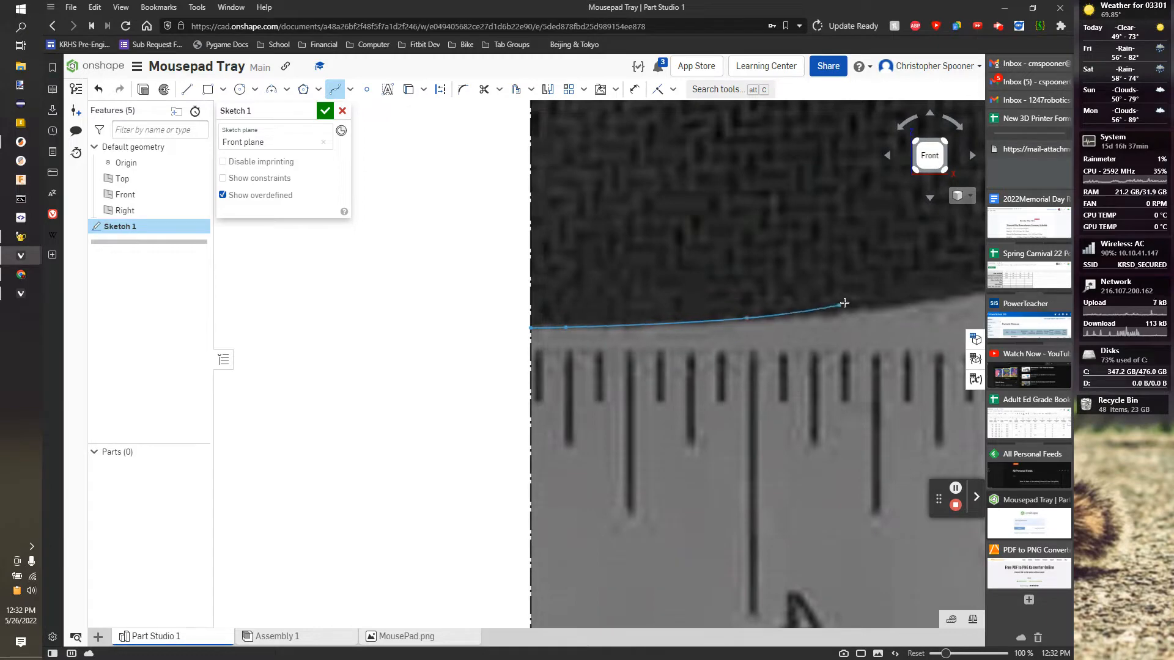
pyautogui.click(878, 308)
# Continue the spline along the mouse pad's lower edge as it rises toward the small dark mark
pyautogui.moveTo(897, 262); pyautogui.dragTo(359, 384, button='middle')
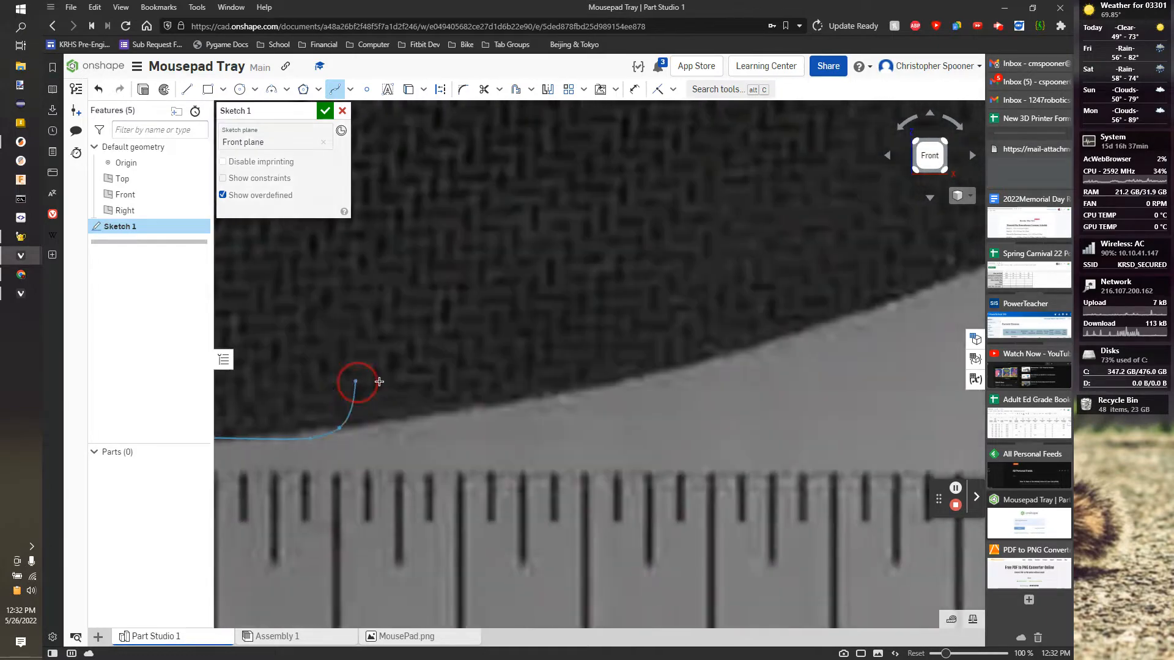
pyautogui.scroll(-3, 549, 383)
pyautogui.scroll(-2, 549, 383)
pyautogui.click(552, 392)
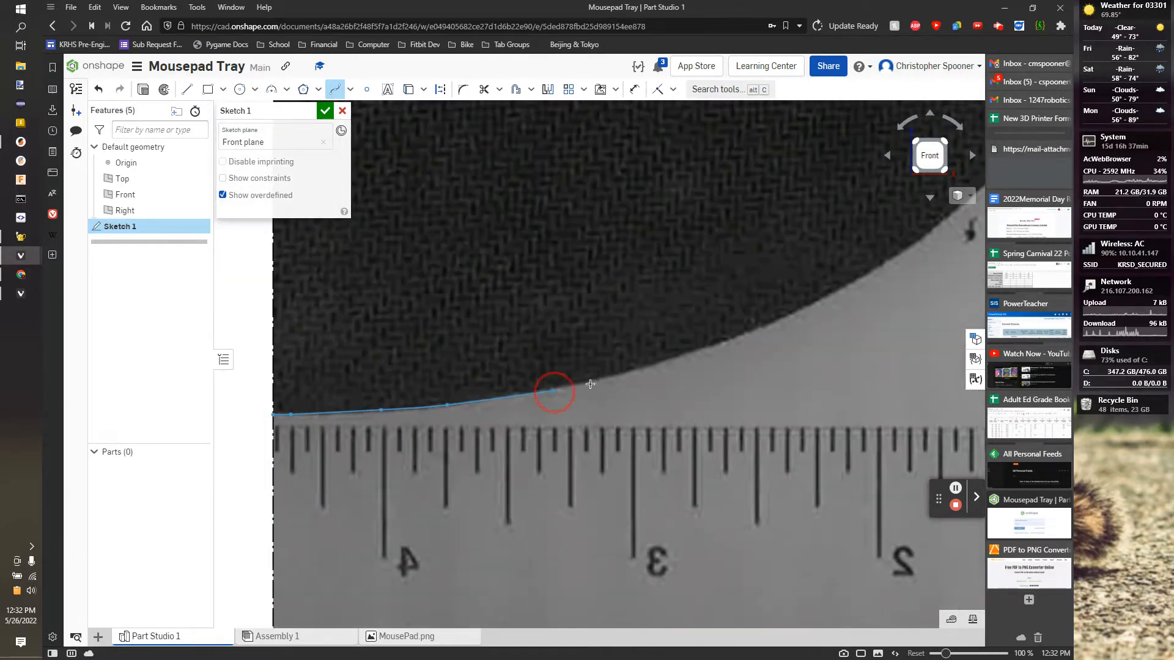
pyautogui.click(751, 333)
pyautogui.click(865, 276)
pyautogui.scroll(-5, 865, 276)
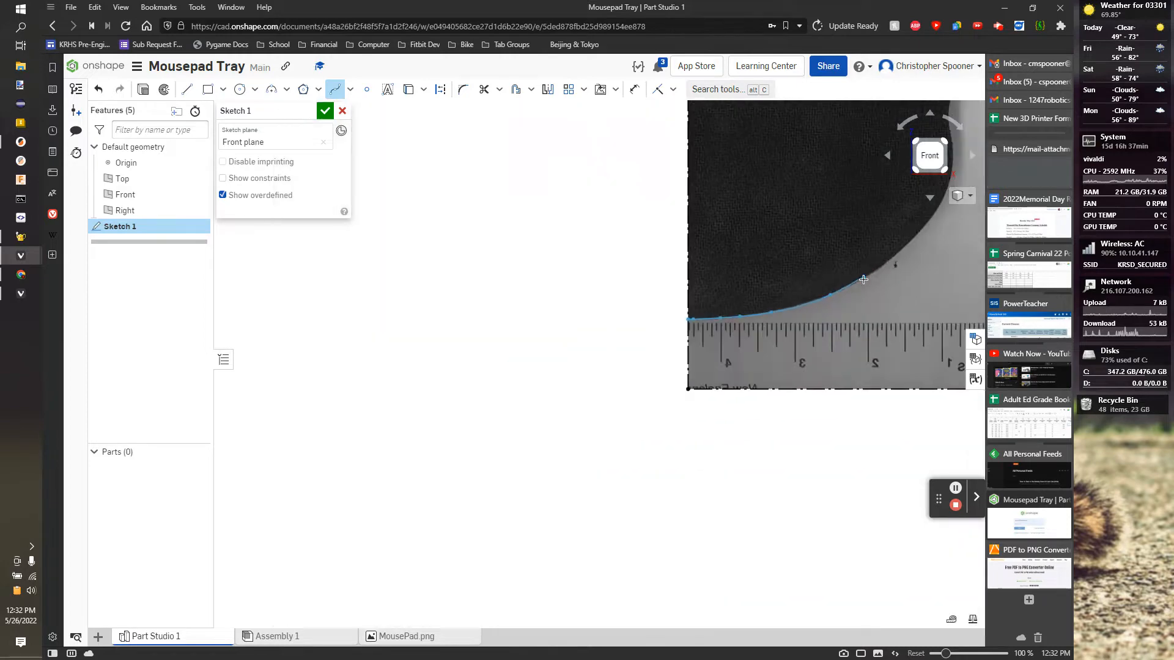
# Trace the spline around the mouse pad's lower lobe up to just below the concave waist
pyautogui.moveTo(854, 271); pyautogui.dragTo(698, 434, button='middle')
pyautogui.scroll(-1, 746, 412)
pyautogui.scroll(3, 747, 412)
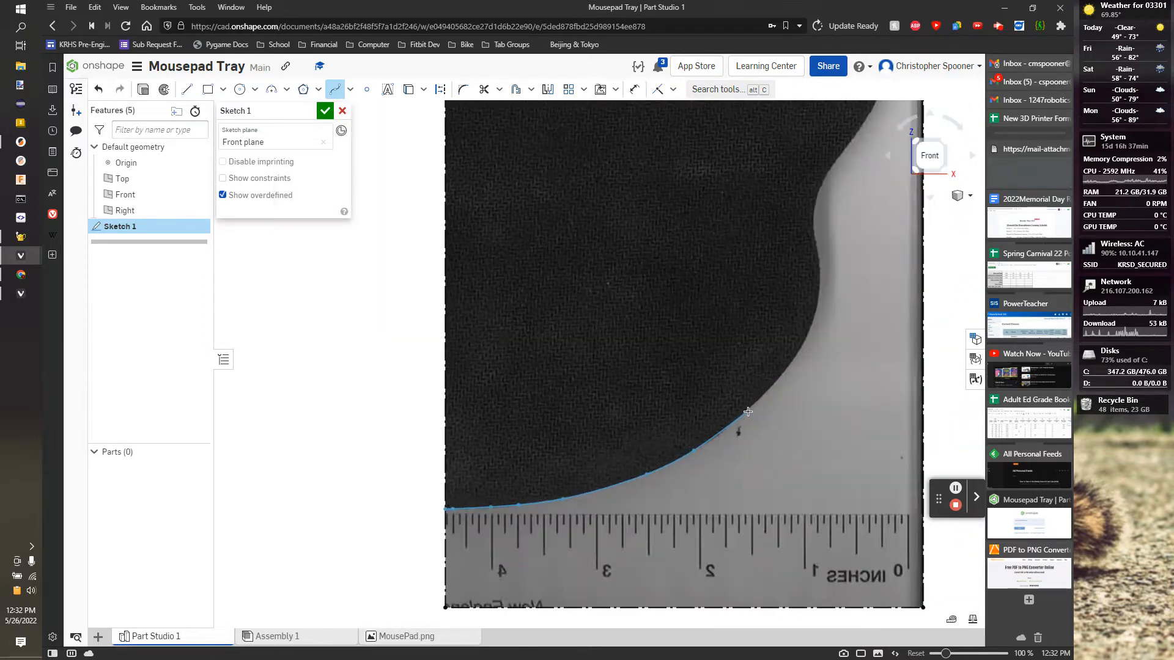
pyautogui.click(799, 354)
pyautogui.click(820, 301)
pyautogui.click(819, 261)
# Carry the spline through the concave waist and onto the outward slope above it
pyautogui.moveTo(806, 235); pyautogui.dragTo(639, 499, button='middle')
pyautogui.scroll(-2, 642, 491)
pyautogui.scroll(2, 643, 491)
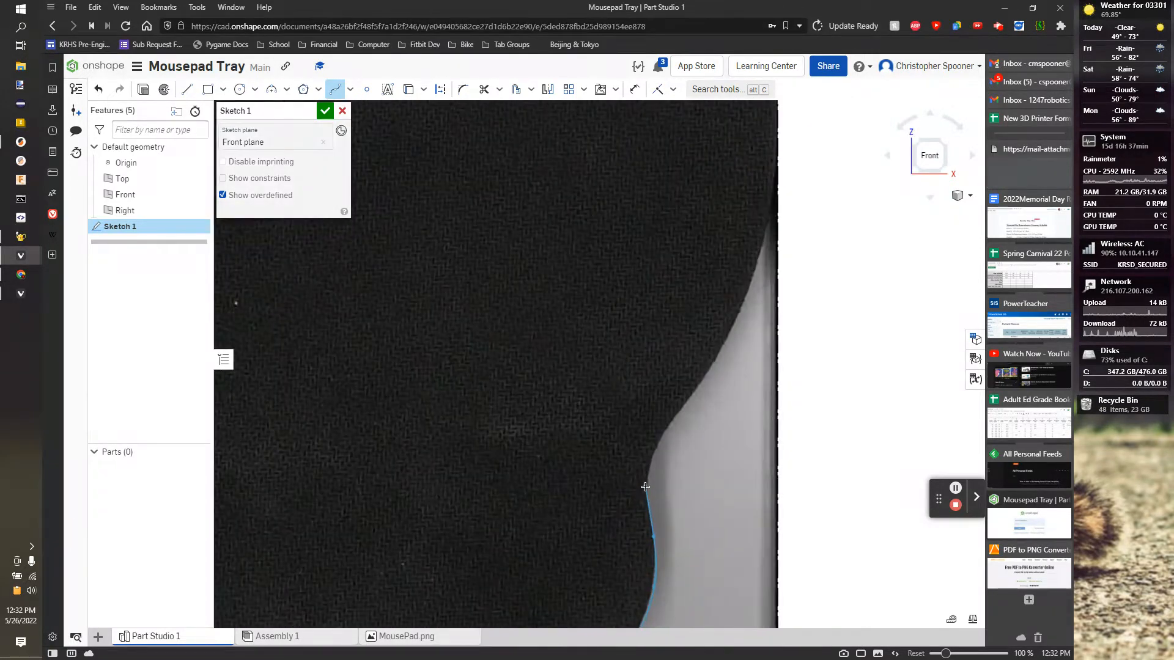
pyautogui.click(645, 487)
pyautogui.click(658, 438)
pyautogui.click(693, 397)
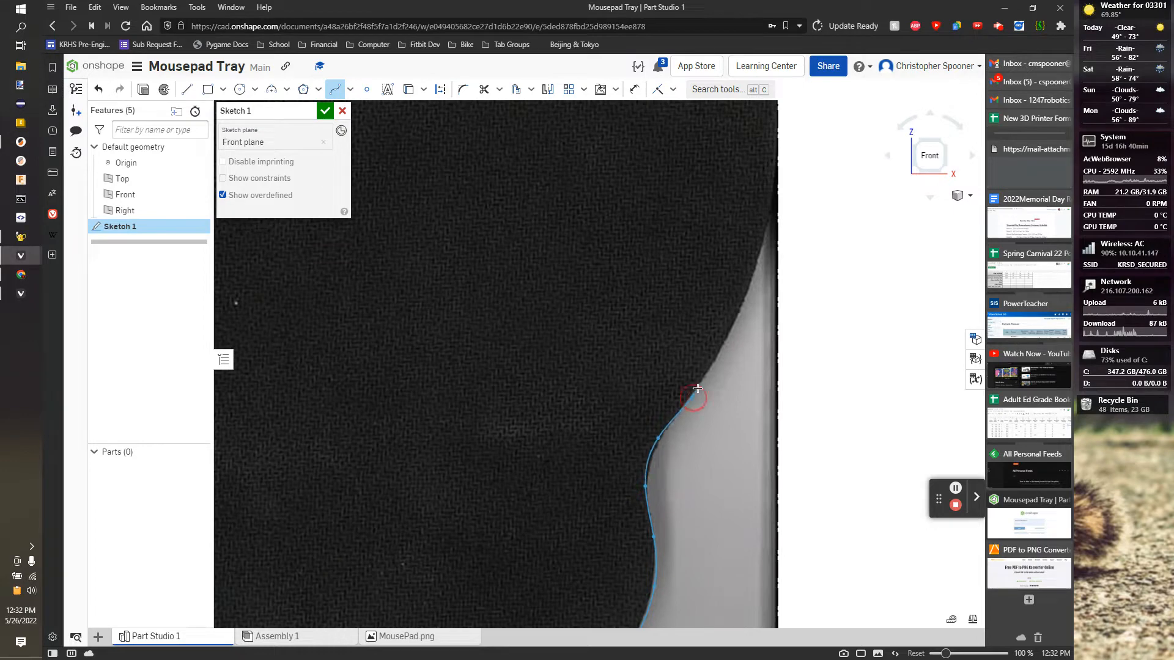
# Trace the spline around the pad's widest side and upper arc, ending it on the image's left edge just below the origin
pyautogui.moveTo(762, 235); pyautogui.dragTo(679, 478, button='middle')
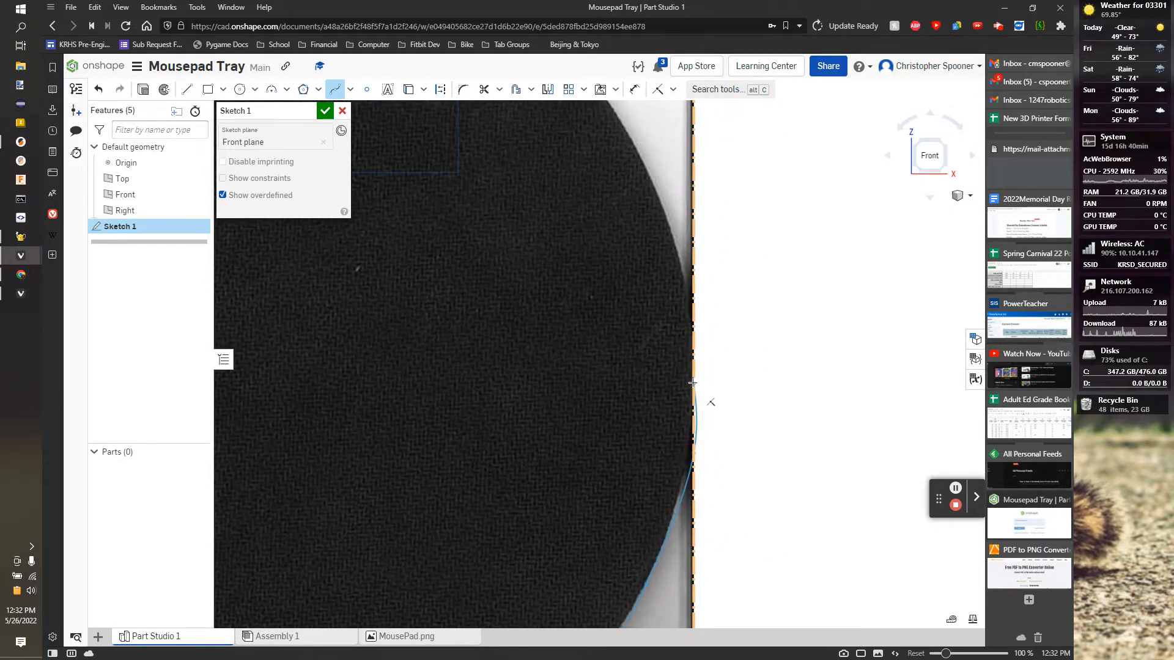
pyautogui.click(679, 259)
pyautogui.moveTo(561, 203)
pyautogui.mouseDown(button='middle')
pyautogui.moveTo(604, 617)
pyautogui.moveTo(608, 442)
pyautogui.moveTo(632, 524)
pyautogui.mouseUp(button='middle')
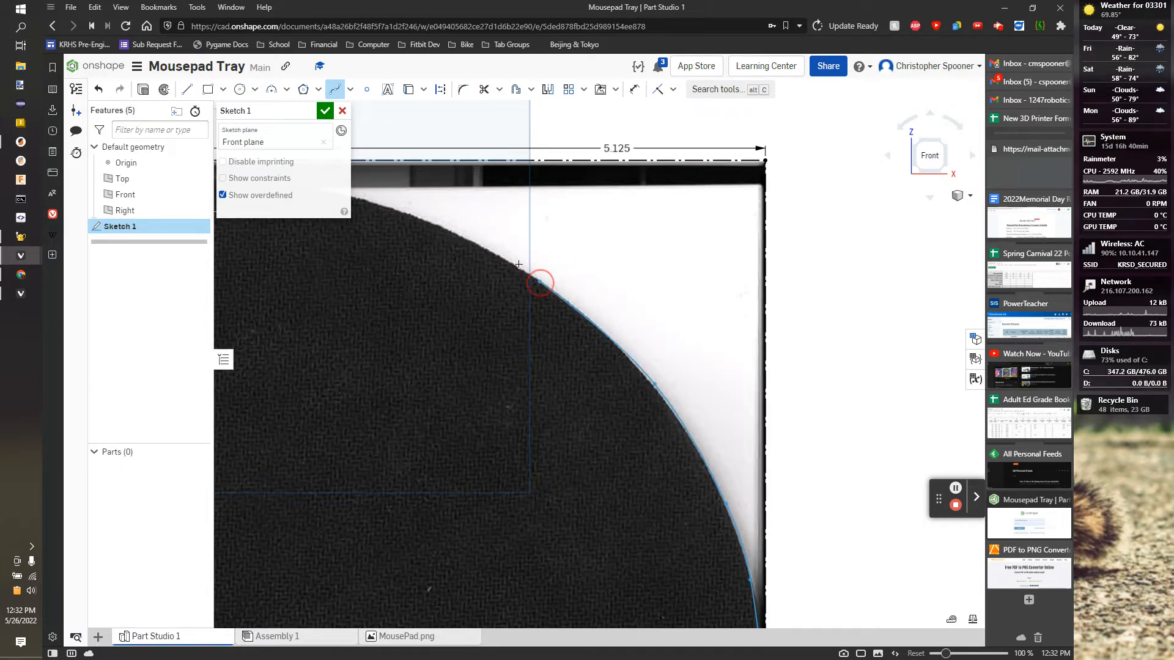
pyautogui.moveTo(519, 265)
pyautogui.mouseDown(button='middle')
pyautogui.moveTo(636, 379)
pyautogui.moveTo(657, 380)
pyautogui.mouseUp(button='middle')
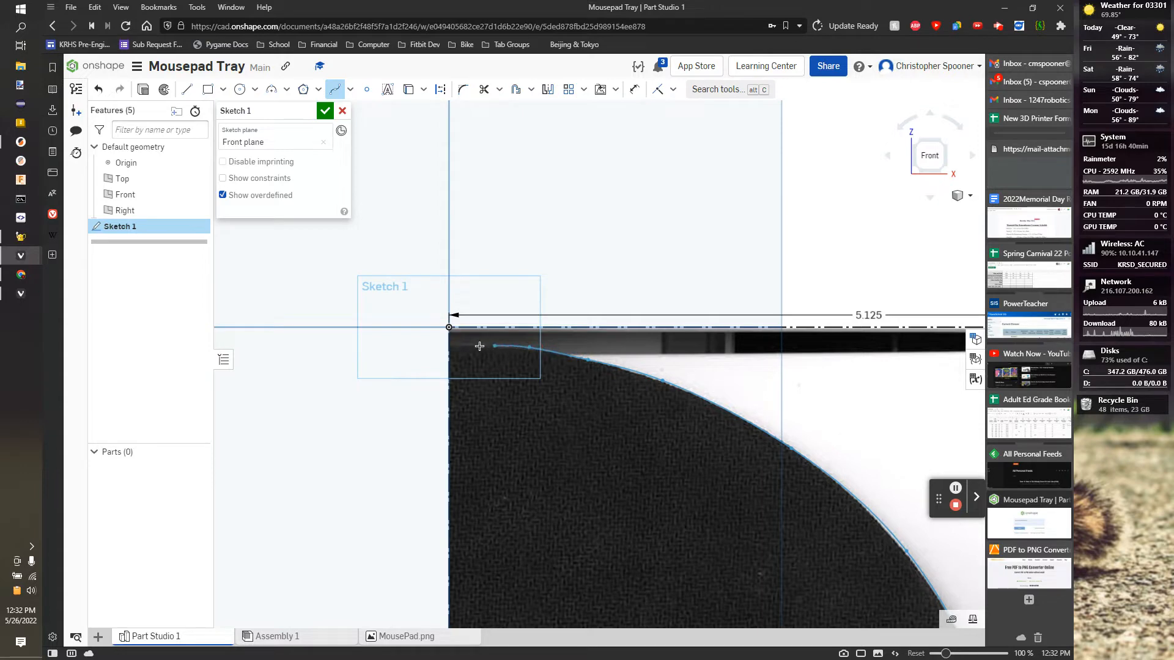
pyautogui.click(450, 347)
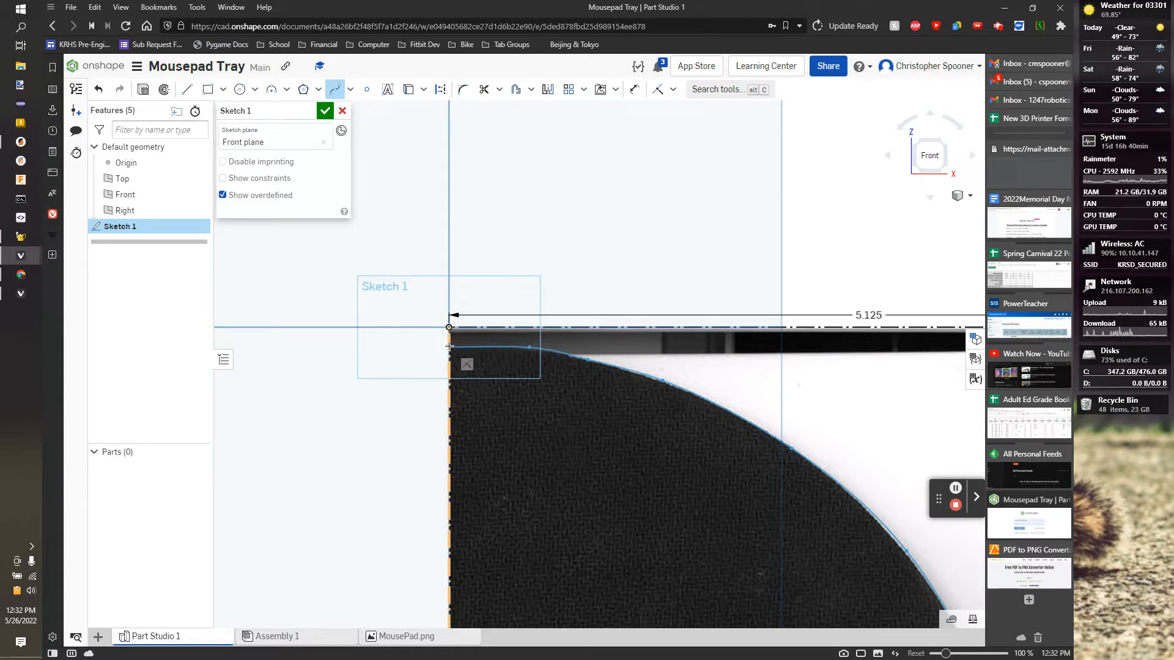
pyautogui.doubleClick(450, 347)
pyautogui.scroll(-1, 485, 355)
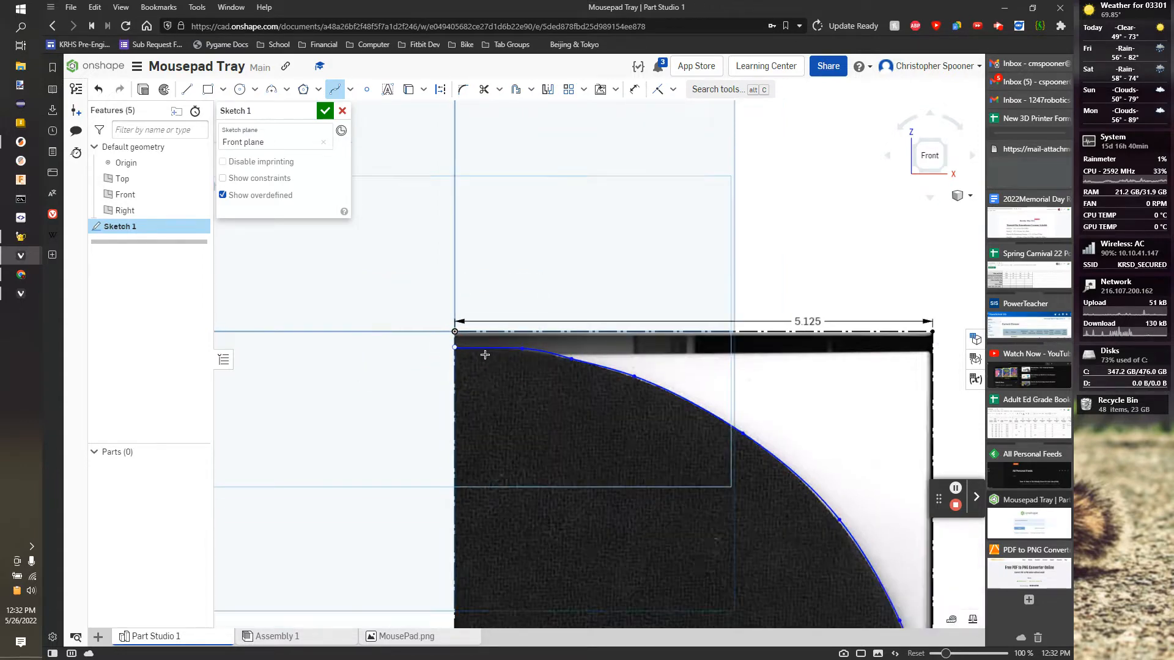
pyautogui.scroll(3, 482, 356)
pyautogui.scroll(6, 428, 353)
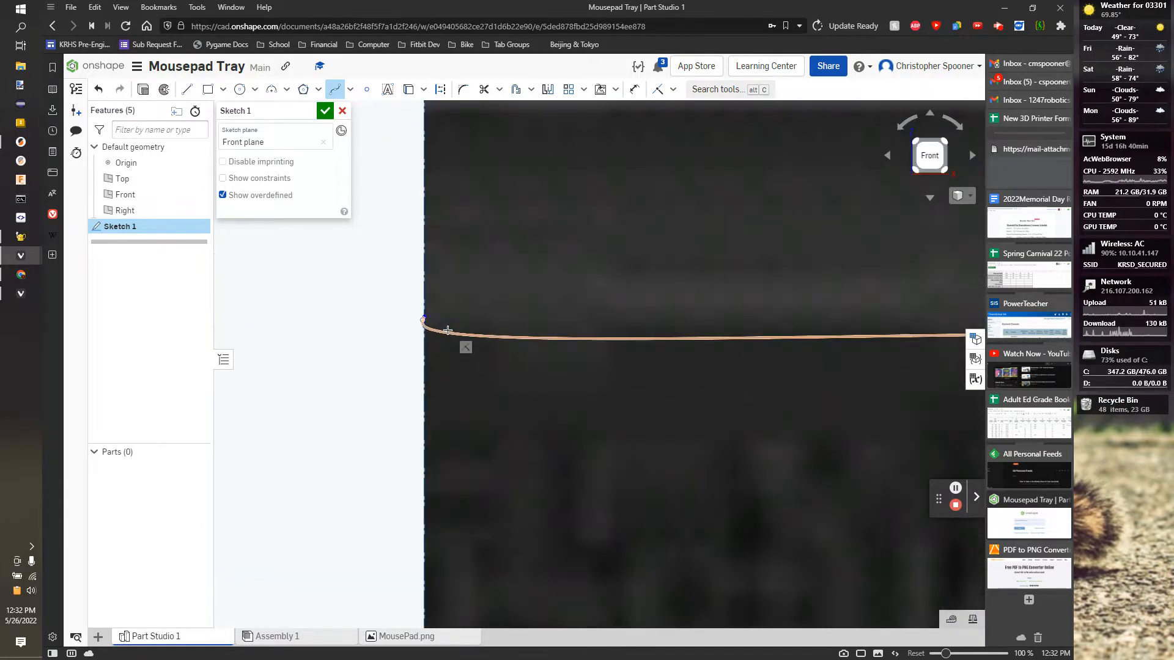
pyautogui.moveTo(425, 319)
pyautogui.mouseDown()
pyautogui.moveTo(475, 320)
pyautogui.moveTo(410, 312)
pyautogui.mouseUp()
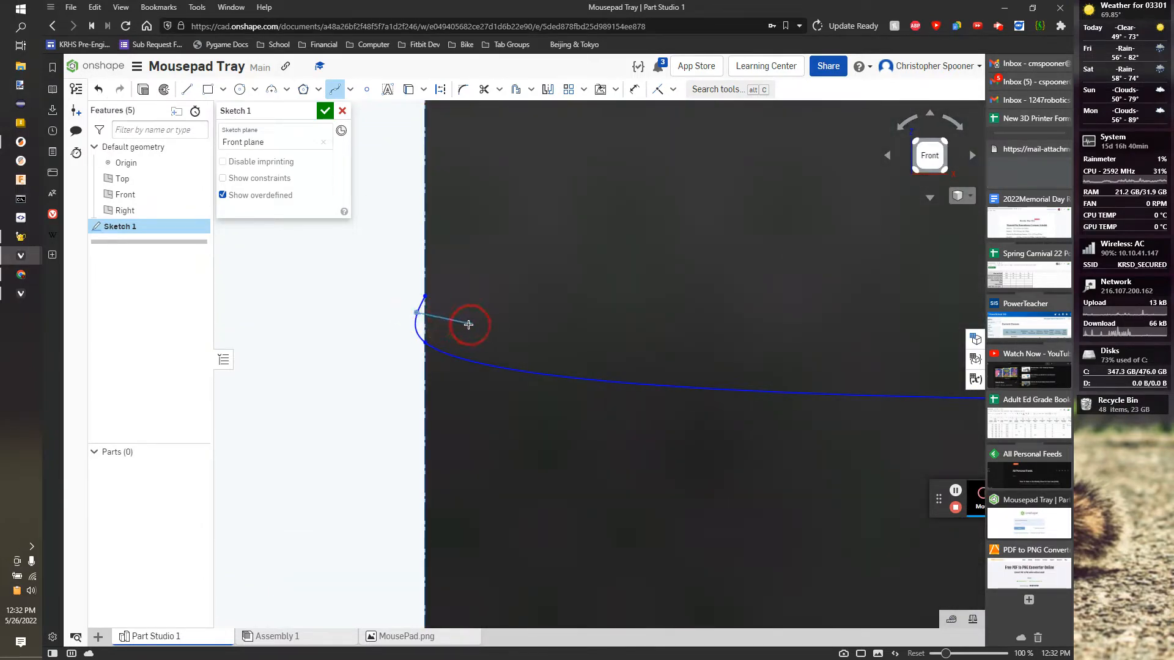
pyautogui.click(469, 325)
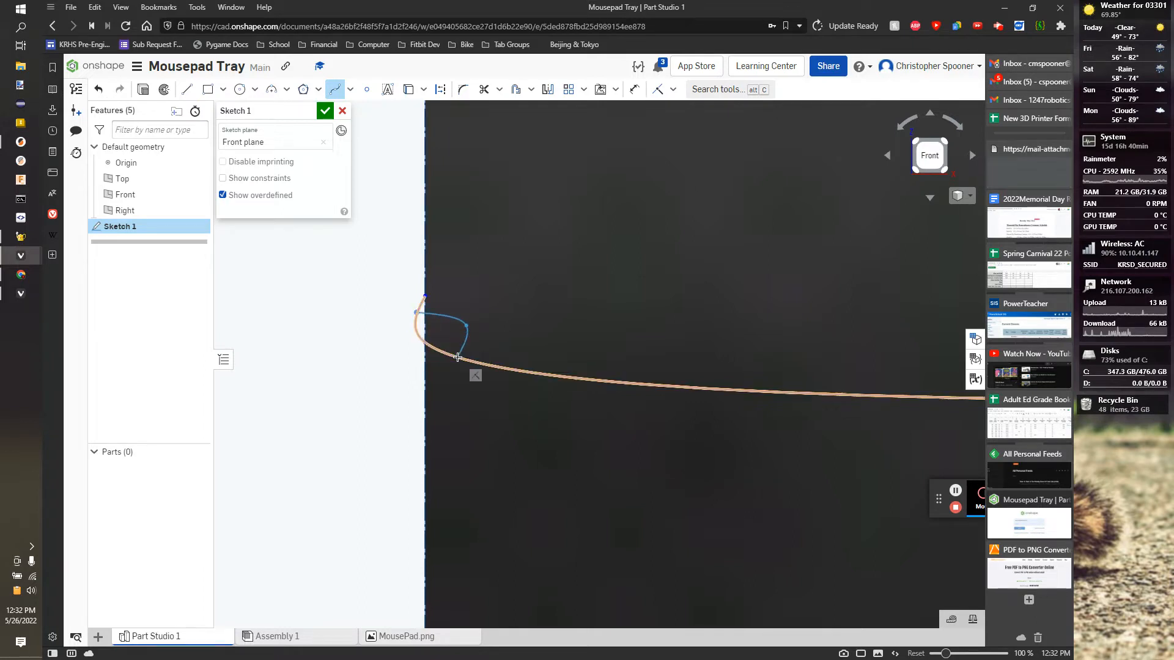
pyautogui.hotkey('ctrl', 'z')
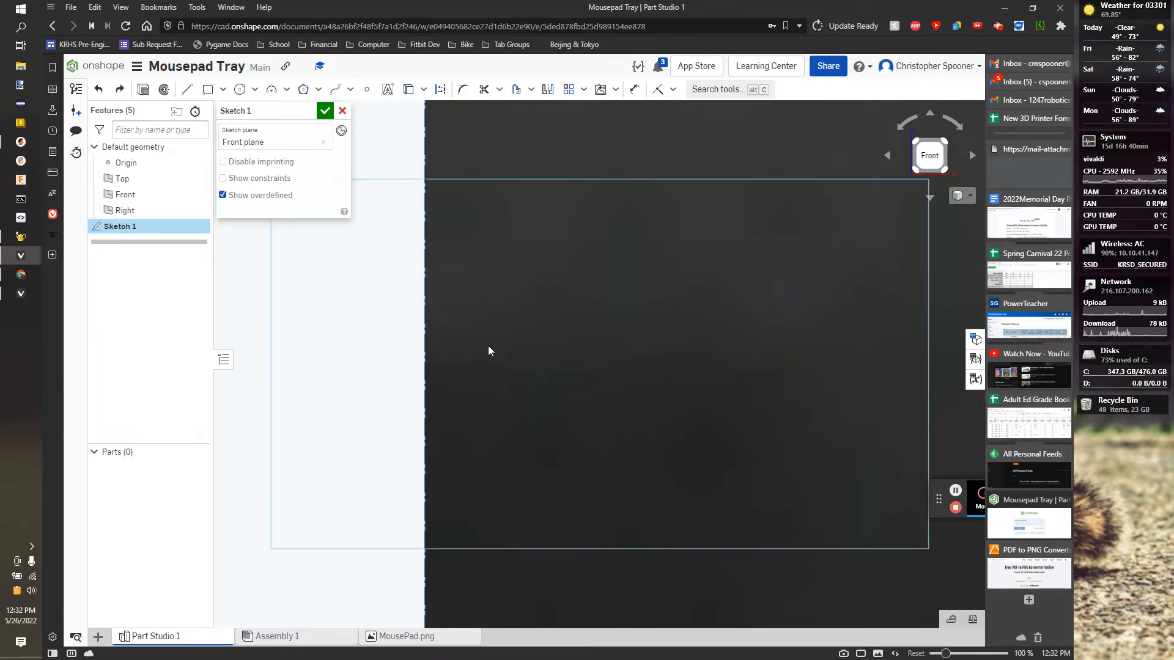
pyautogui.hotkey('ctrl', 'y')
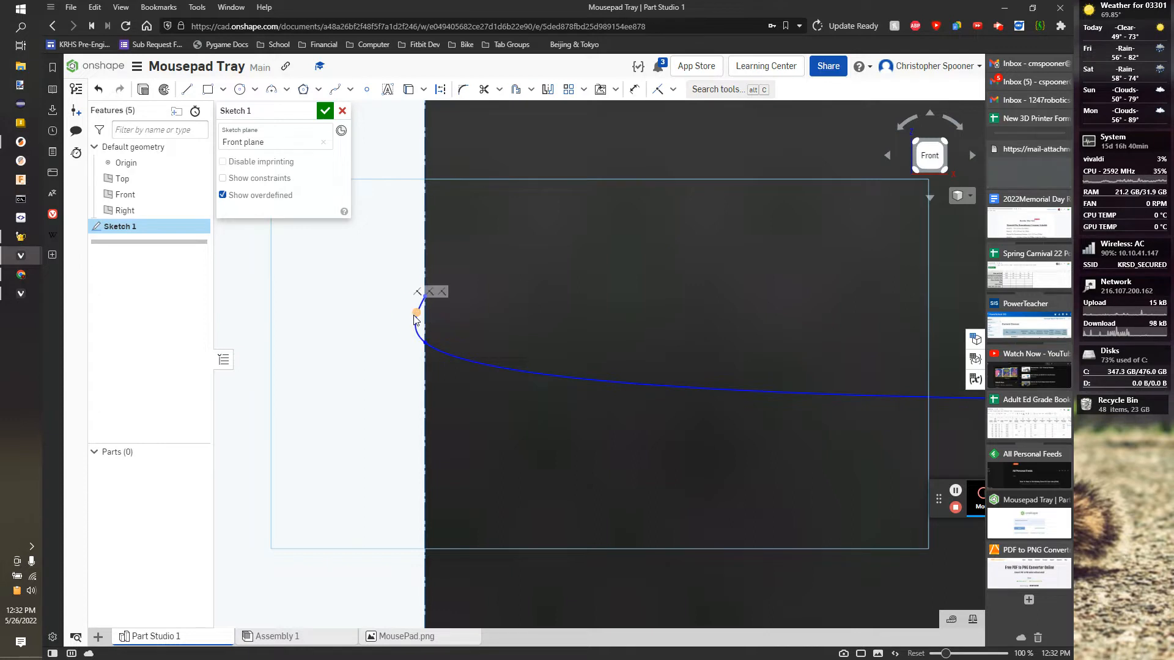
# Reshape the spline's upper end by moving its end tangent handle and nearby point inward from the image's left edge
pyautogui.moveTo(415, 319); pyautogui.dragTo(483, 321)
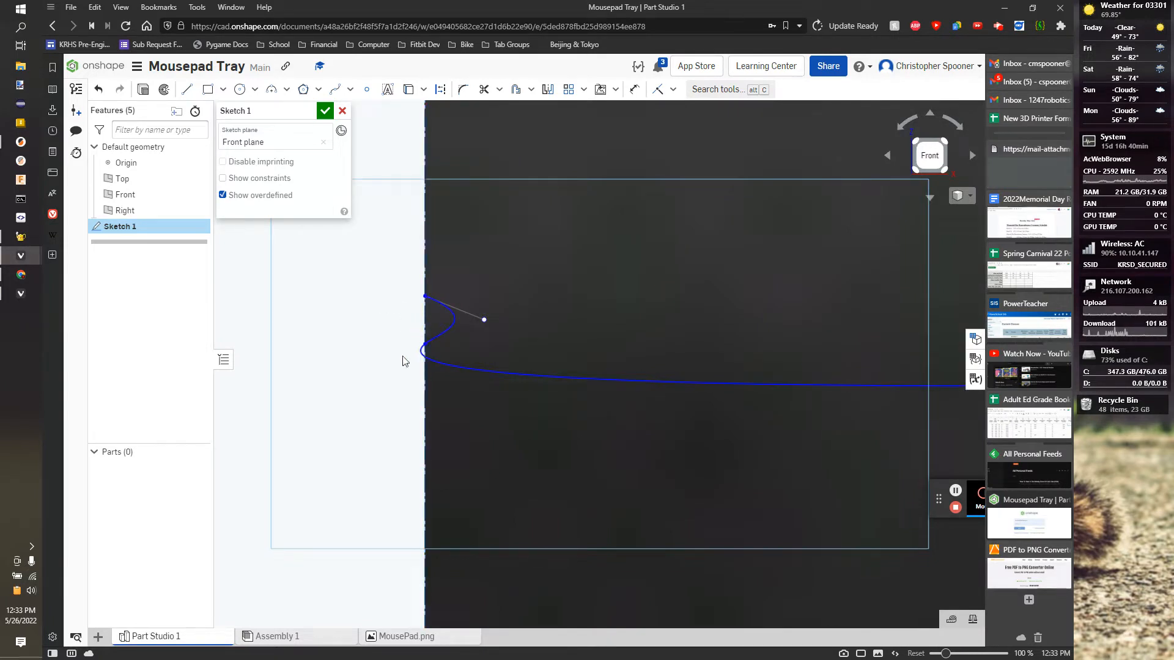
pyautogui.moveTo(424, 348)
pyautogui.mouseDown()
pyautogui.moveTo(487, 343)
pyautogui.moveTo(516, 317)
pyautogui.moveTo(515, 355)
pyautogui.moveTo(524, 309)
pyautogui.mouseUp()
pyautogui.scroll(5, 503, 332)
pyautogui.scroll(-3, 511, 337)
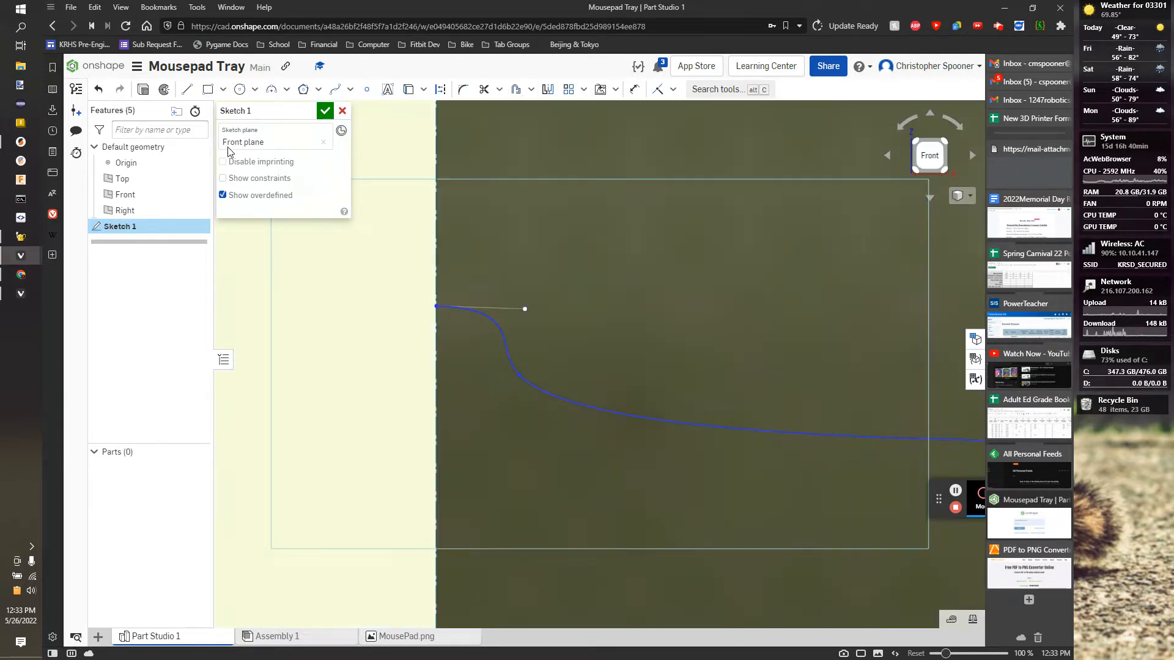
# Try to constrain the spline's upper end tangent handle perpendicular to the image's left edge, with the browser in full screen
pyautogui.press('F11')
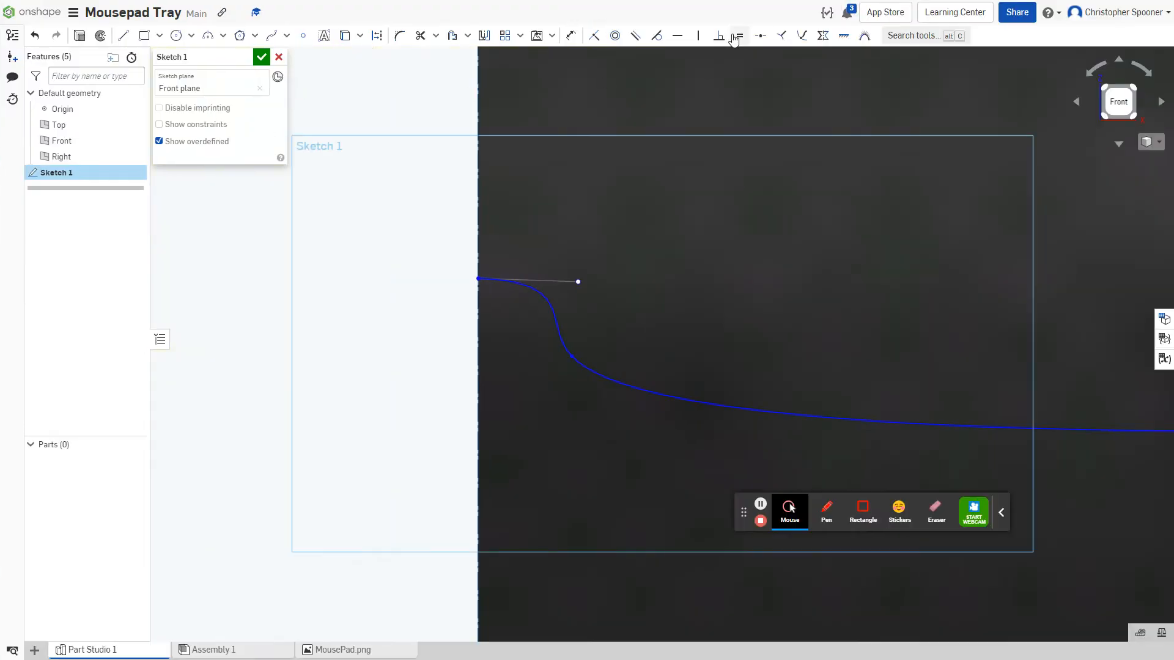
pyautogui.click(549, 283)
pyautogui.click(483, 242)
pyautogui.scroll(-5, 557, 310)
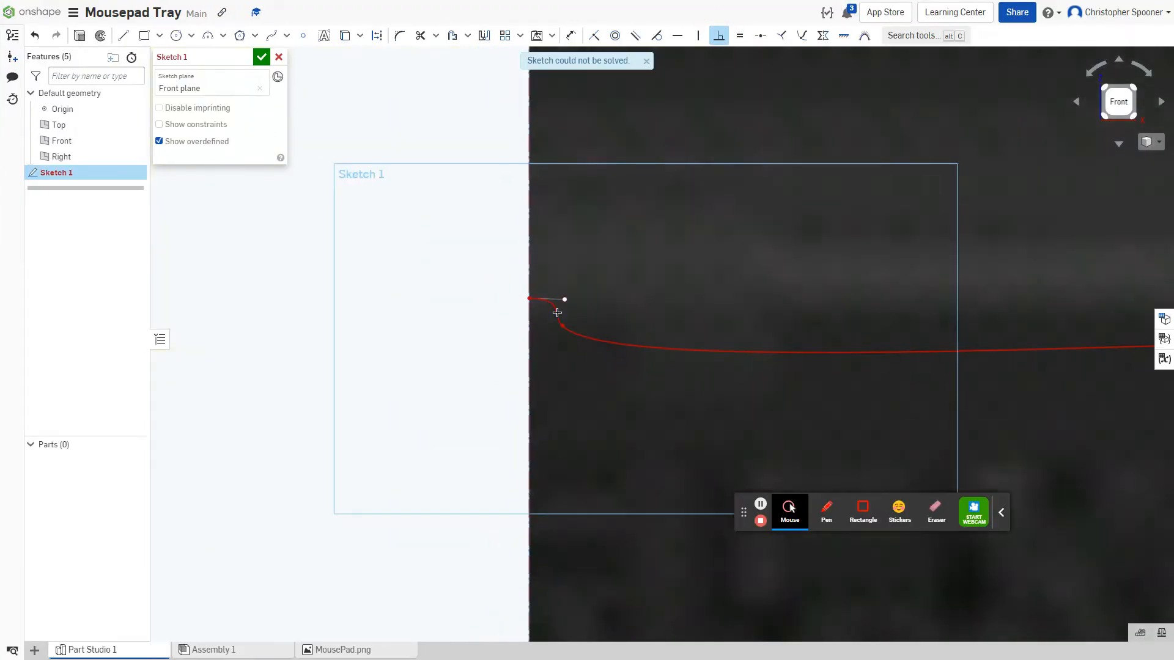
pyautogui.scroll(-5, 557, 312)
pyautogui.scroll(-4, 689, 325)
pyautogui.scroll(10, 680, 333)
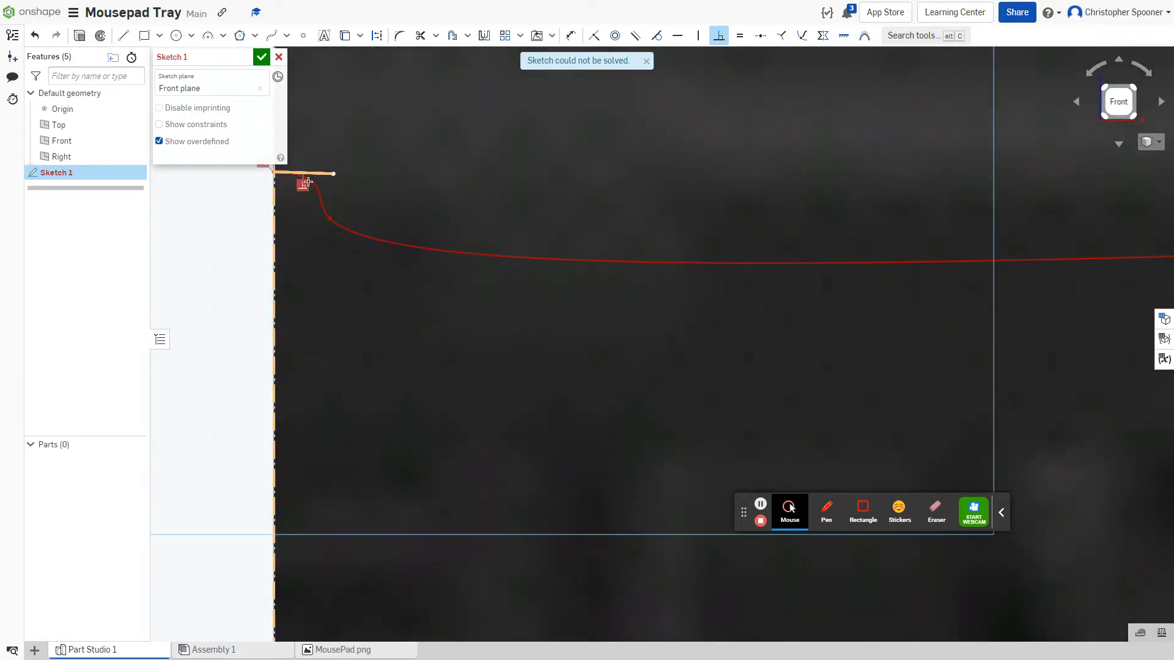
# Undo the perpendicular constraint attempt, and move the spline's upper tangent handle and nearby point to flatten the curve's start
pyautogui.hotkey('ctrl', 'z')
pyautogui.moveTo(329, 218); pyautogui.dragTo(376, 170)
pyautogui.scroll(-5, 476, 198)
pyautogui.scroll(-4, 525, 208)
pyautogui.scroll(-3, 661, 222)
pyautogui.scroll(9, 587, 219)
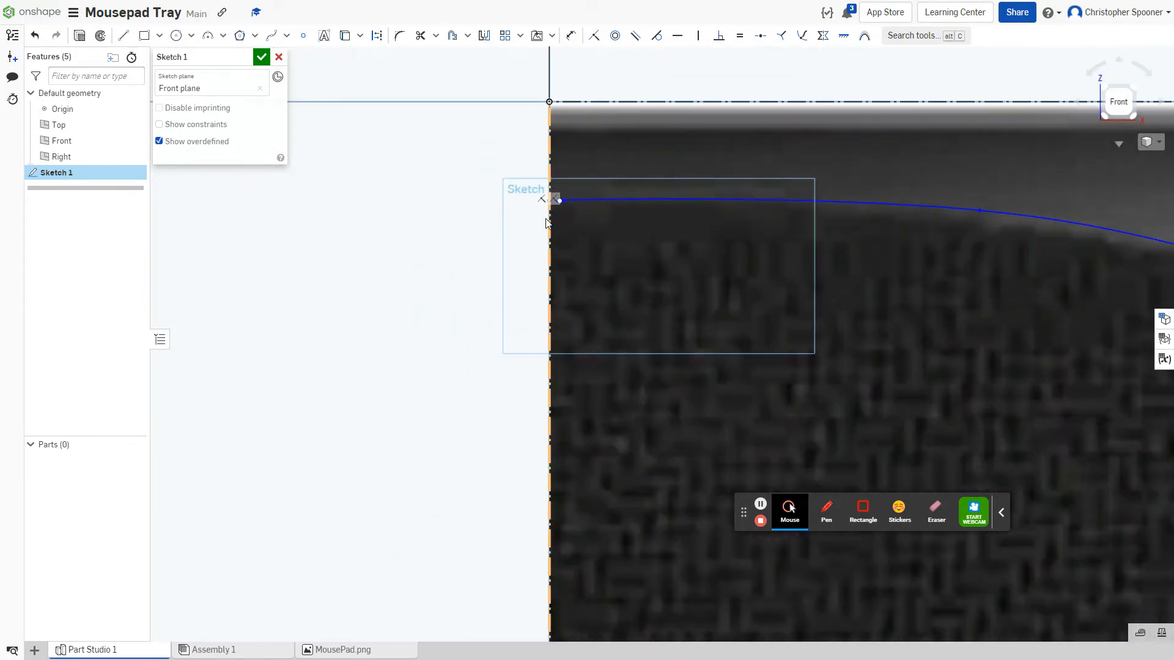
pyautogui.scroll(3, 559, 194)
pyautogui.scroll(4, 634, 149)
pyautogui.moveTo(635, 149); pyautogui.dragTo(610, 96)
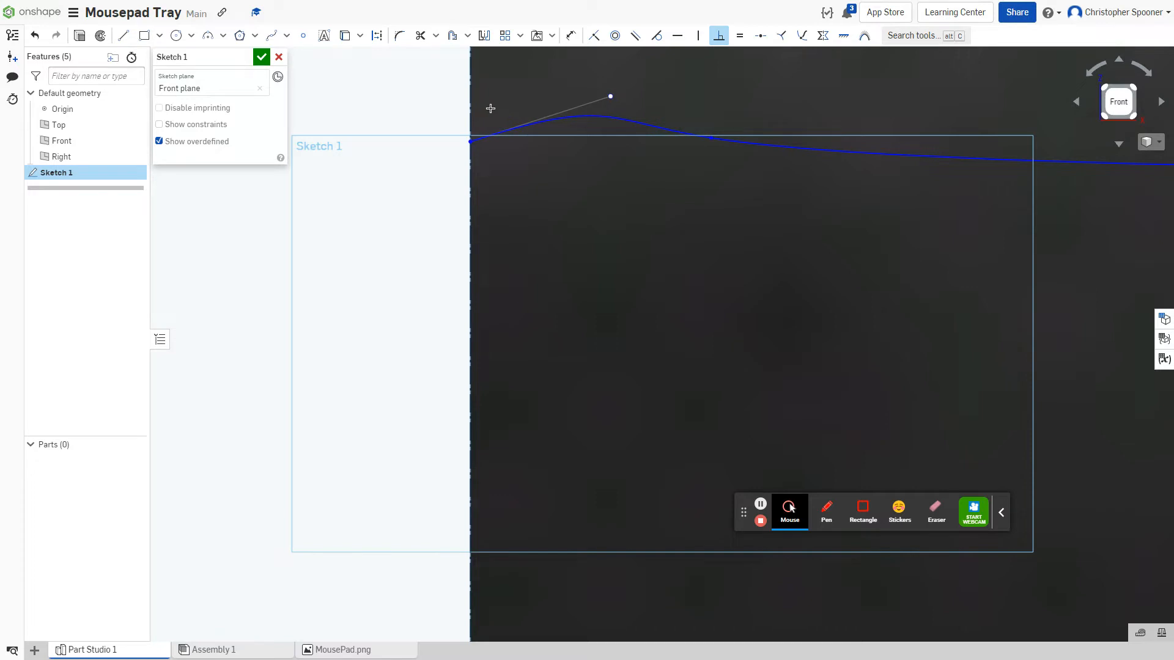
# Try to set a 90-degree angle between the spline's upper tangent handle and the image's left edge
pyautogui.click(562, 116)
pyautogui.hotkey('ctrl', 'z')
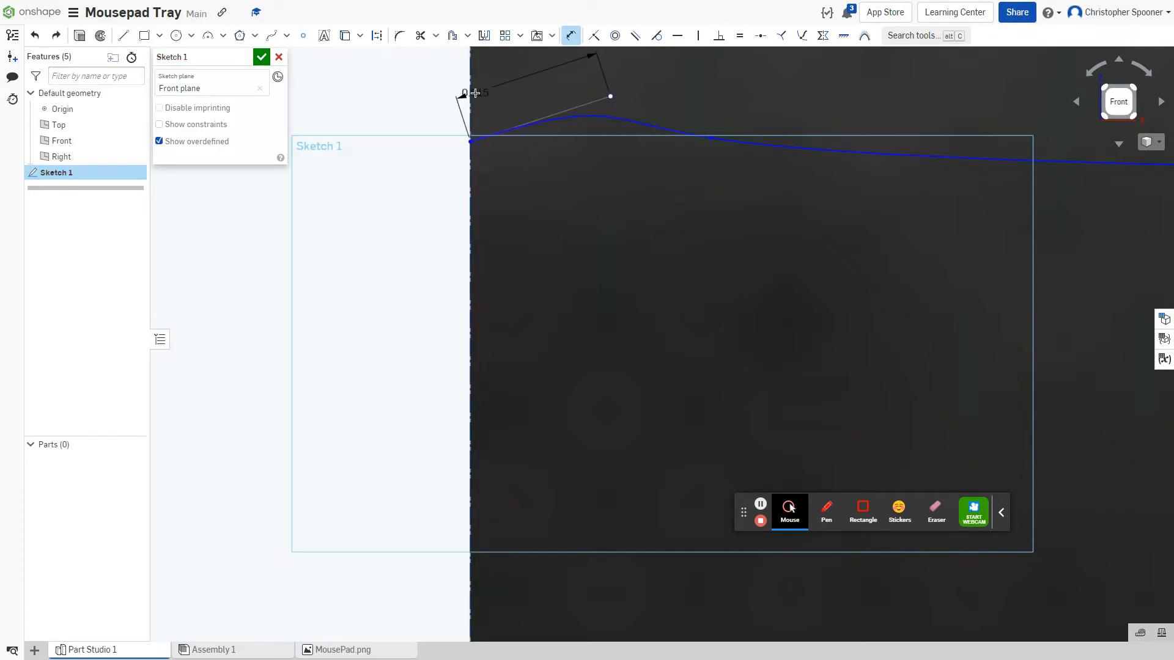
pyautogui.click(521, 99)
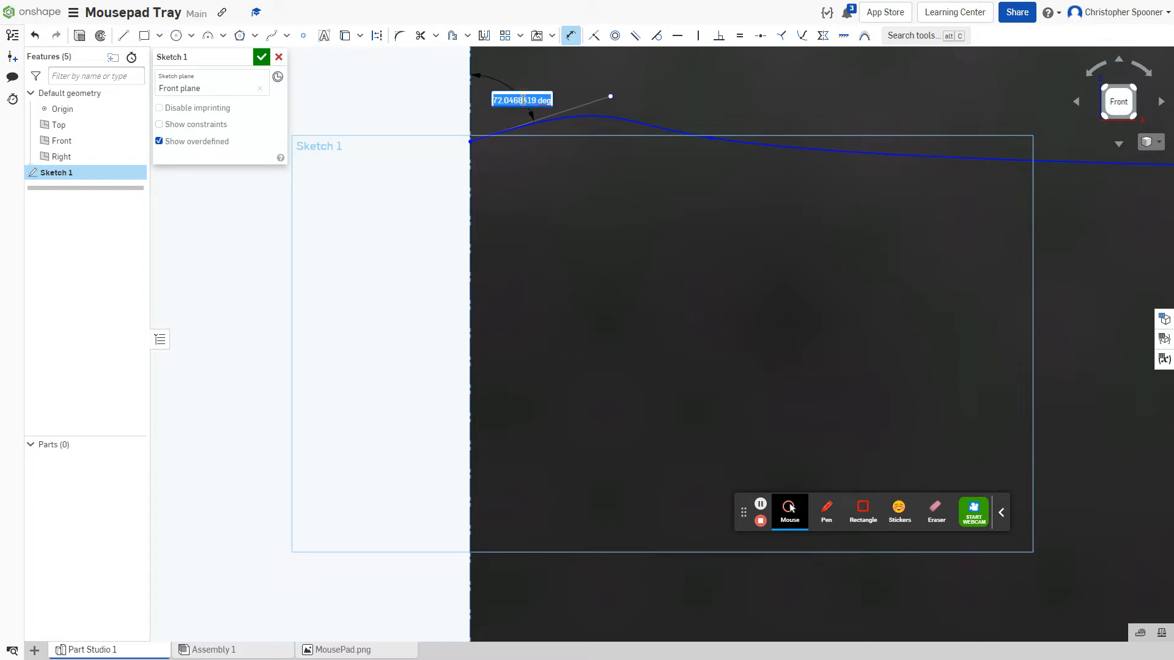
pyautogui.write('90')
pyautogui.press('Return')
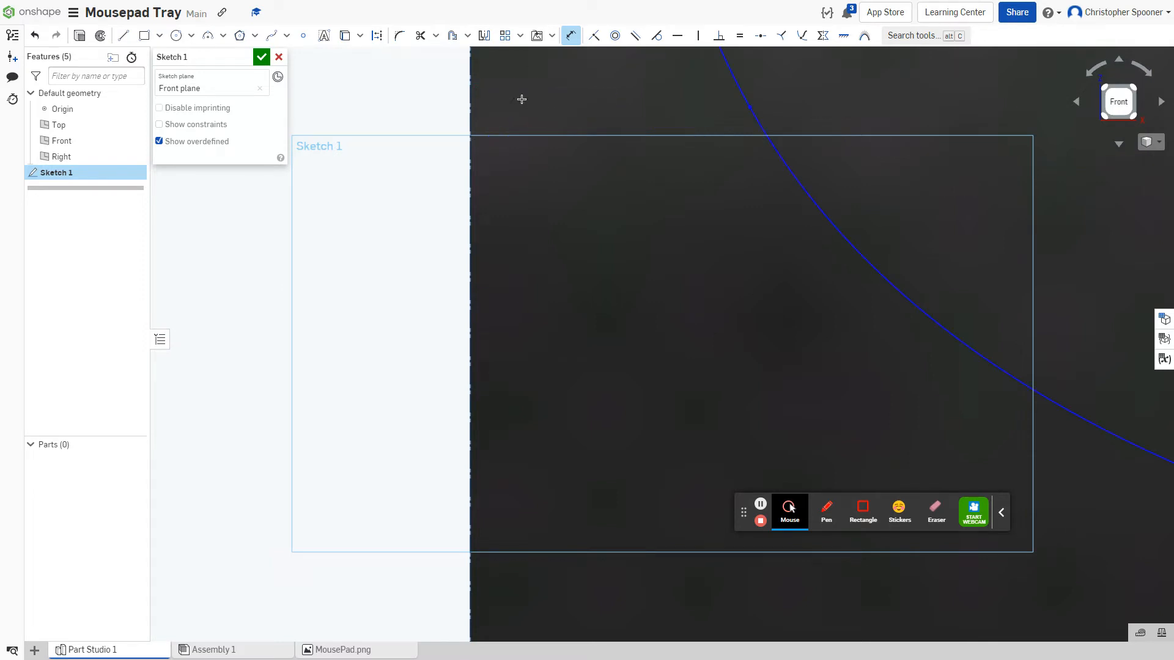
# Inspect the spline's upper end beside the origin and undo the 90-degree angle dimension
pyautogui.scroll(-8, 688, 229)
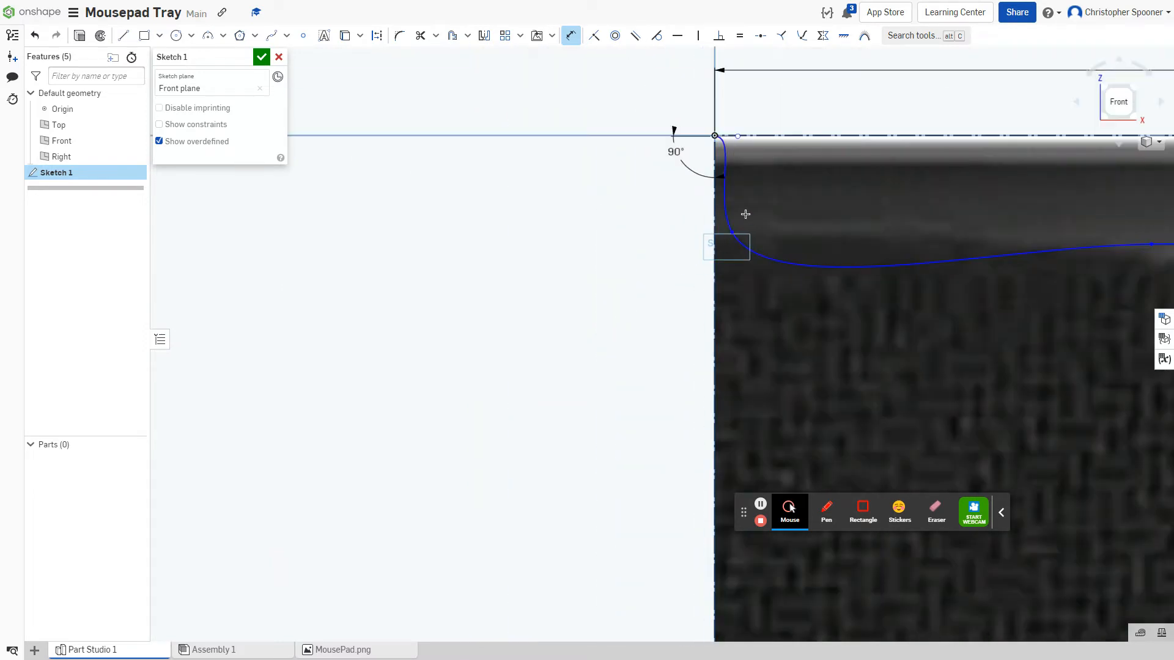
pyautogui.scroll(5, 728, 157)
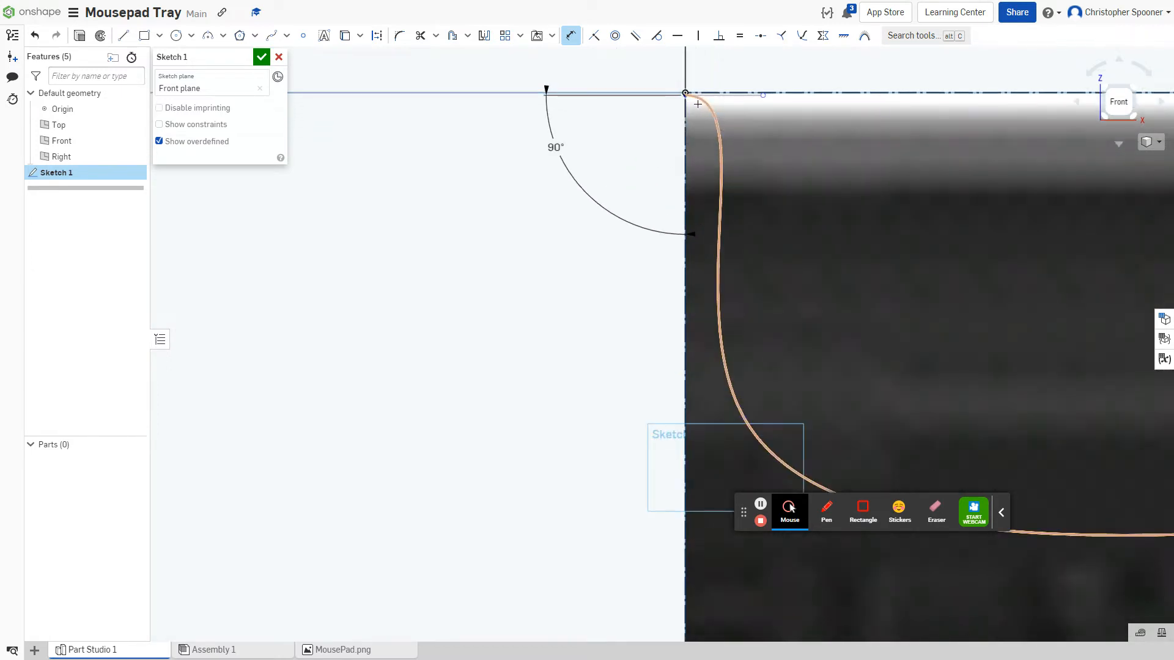
pyautogui.scroll(4, 687, 100)
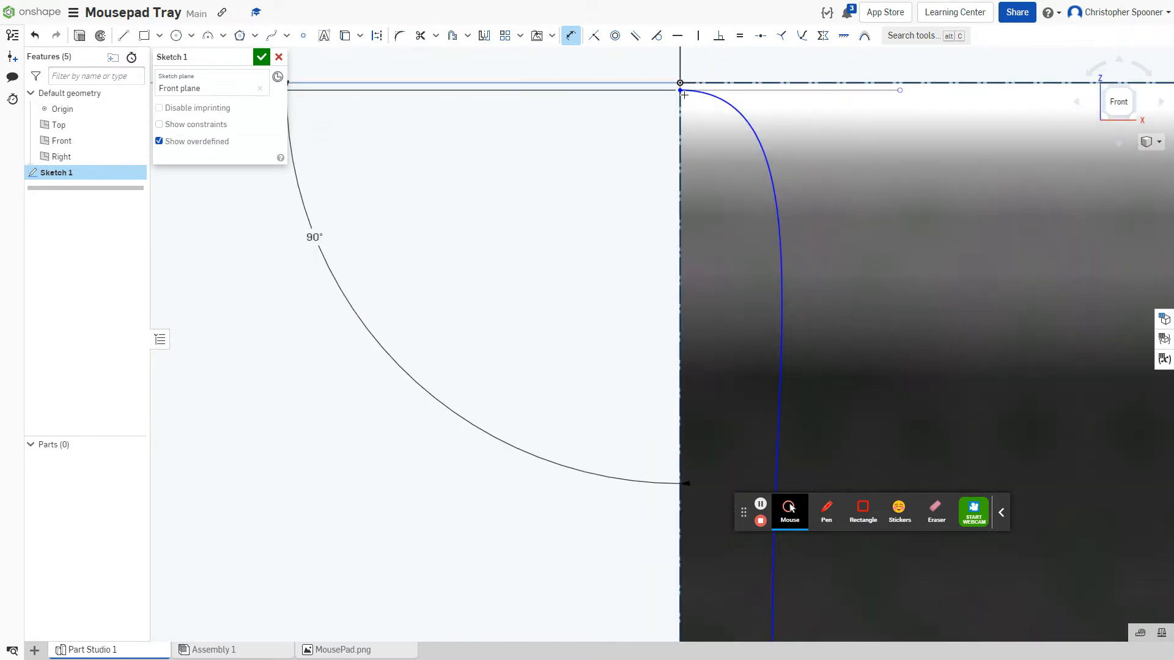
pyautogui.click(680, 93)
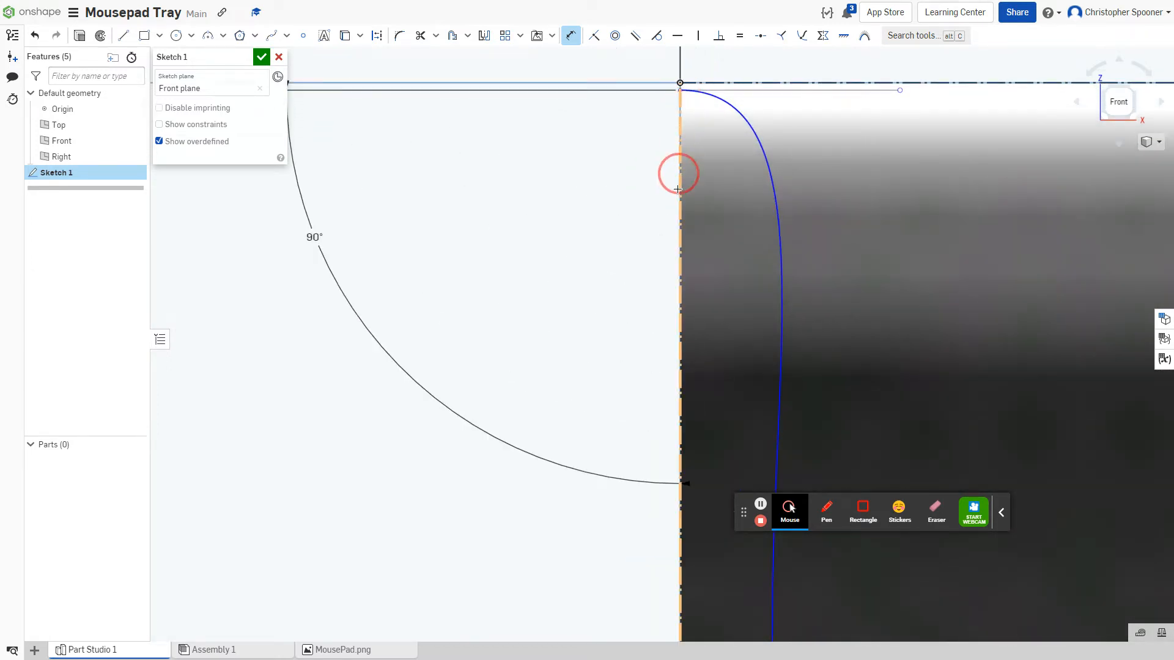
pyautogui.click(690, 94)
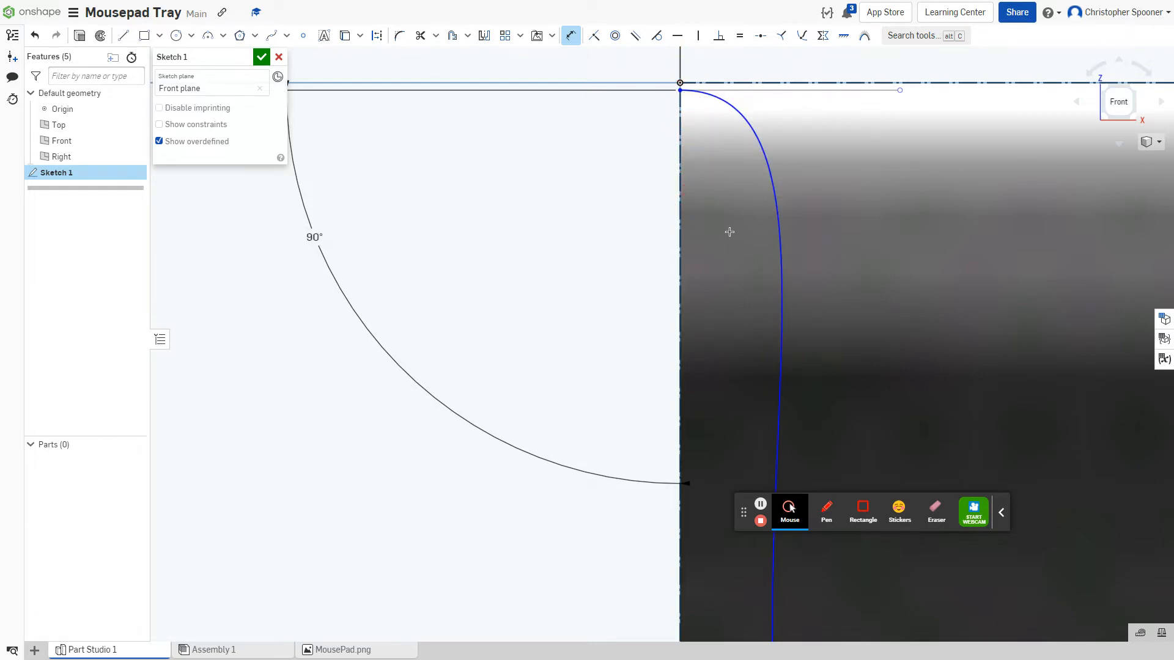
pyautogui.hotkey('ctrl', 'z')
# Swing the spline's upper end tangent handle down by hand until it lies nearly horizontal from the image's left edge
pyautogui.scroll(-9, 758, 254)
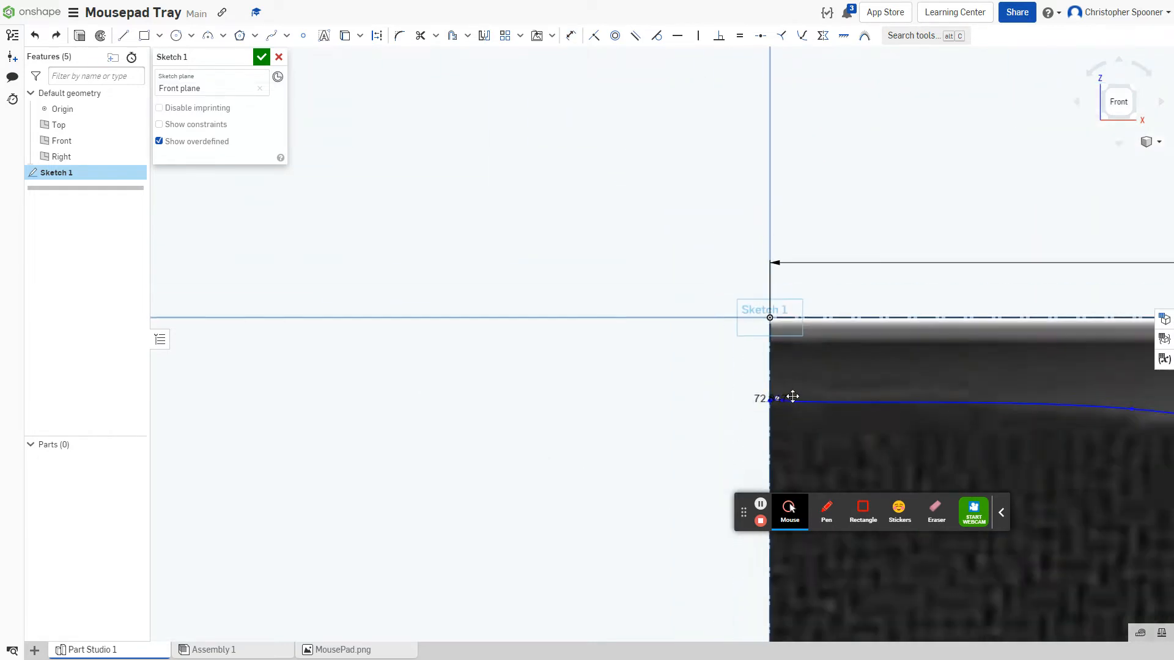
pyautogui.scroll(10, 793, 396)
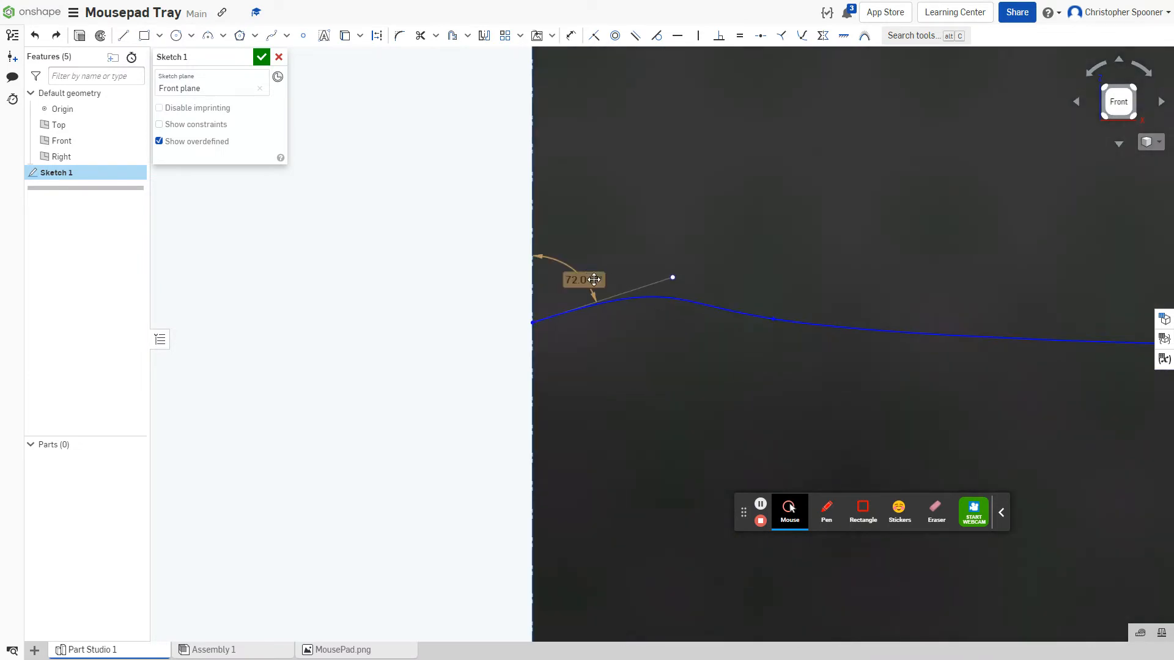
pyautogui.moveTo(672, 277); pyautogui.dragTo(681, 319)
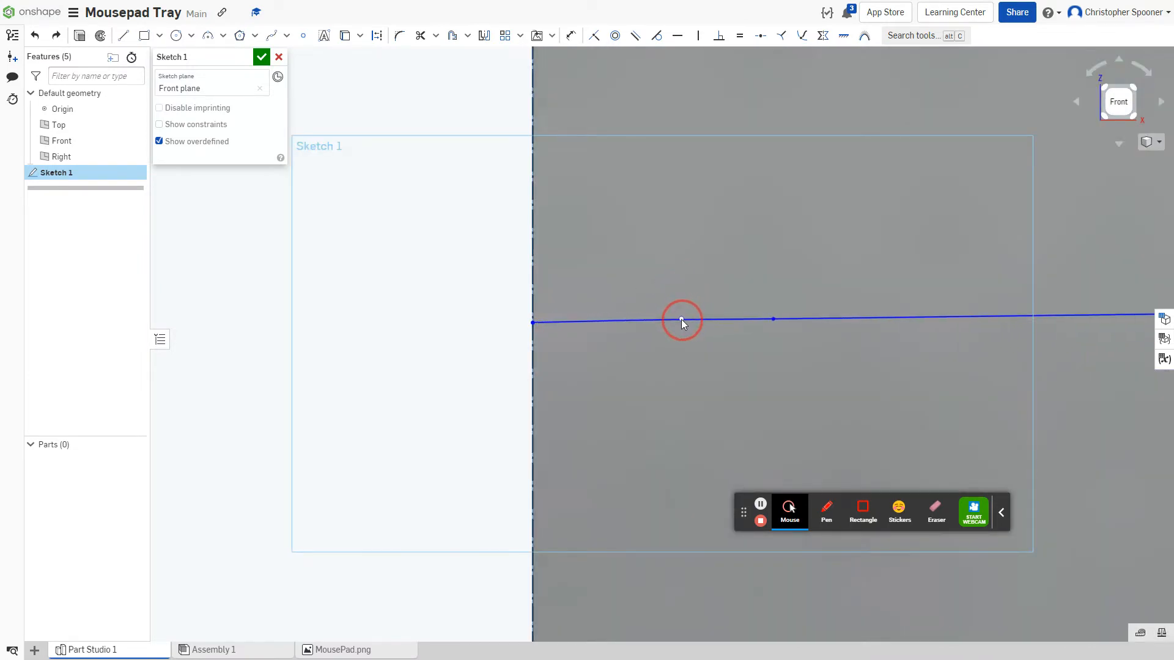
pyautogui.scroll(-6, 724, 259)
pyautogui.scroll(10, 888, 244)
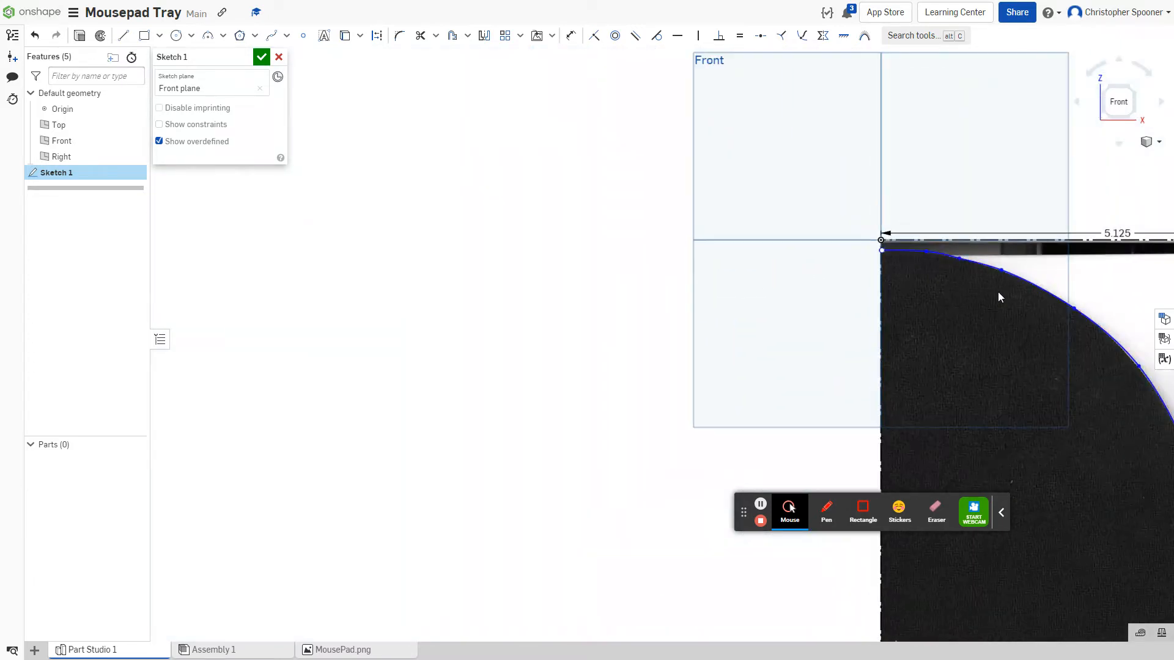
# Move the next two spline points outward from the upper end so the curve follows the pad's upper edge
pyautogui.scroll(5, 922, 242)
pyautogui.click(857, 222)
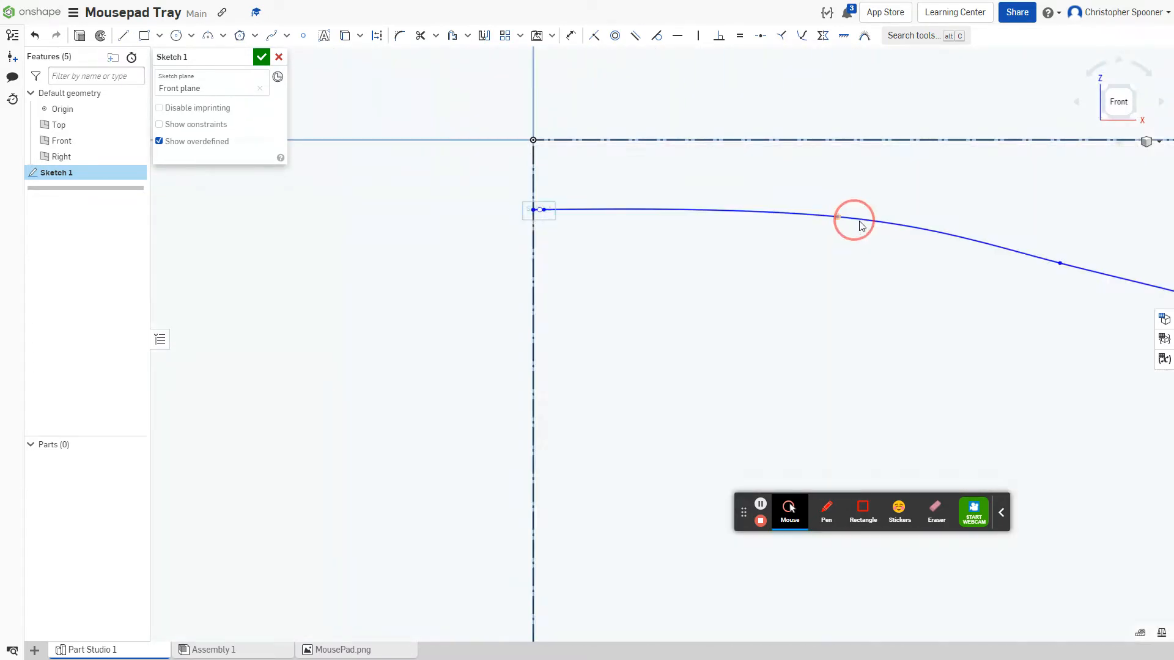
pyautogui.moveTo(839, 216); pyautogui.dragTo(902, 228)
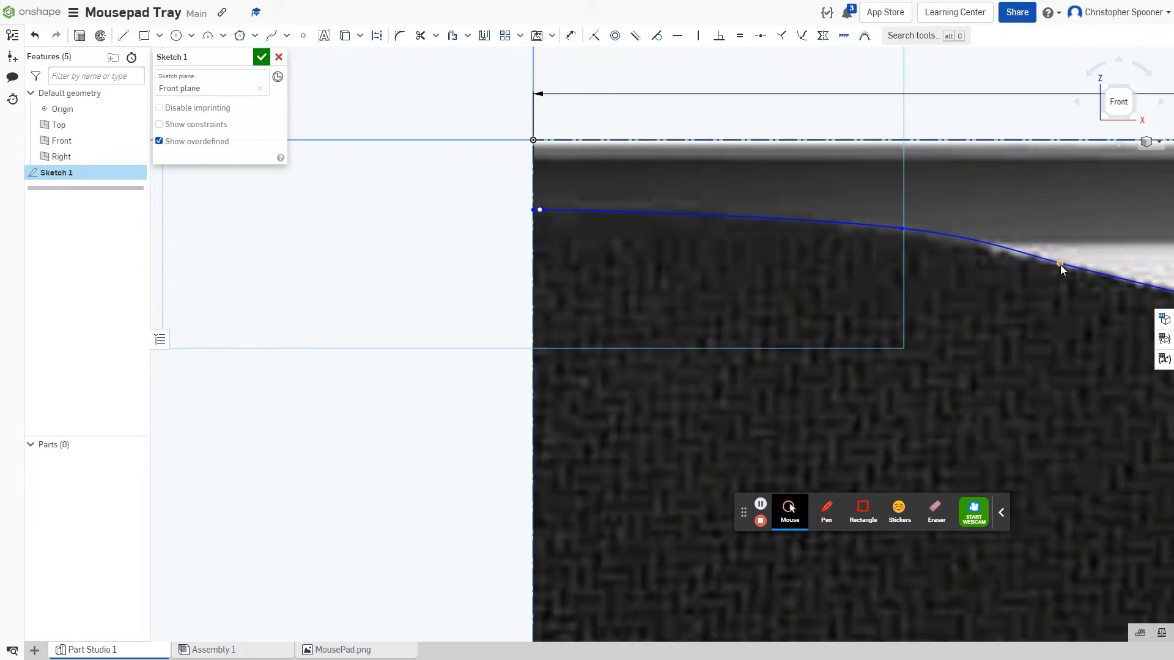
pyautogui.moveTo(1060, 264); pyautogui.dragTo(1069, 258)
# Adjust the tangent handle at the spline's lower end so it leaves the image's left edge nearly horizontally
pyautogui.scroll(-10, 1071, 269)
pyautogui.moveTo(1081, 301)
pyautogui.mouseDown(button='middle')
pyautogui.moveTo(1009, 305)
pyautogui.moveTo(467, 184)
pyautogui.mouseUp(button='middle')
pyautogui.moveTo(596, 356); pyautogui.dragTo(676, 228, button='middle')
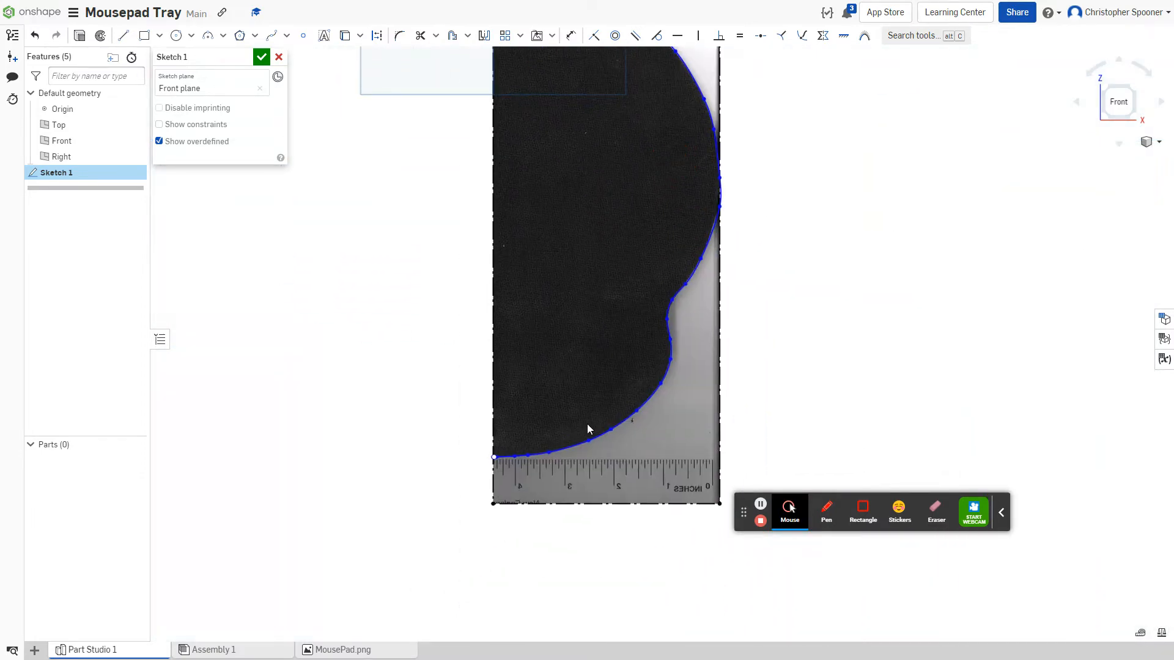
pyautogui.scroll(10, 508, 460)
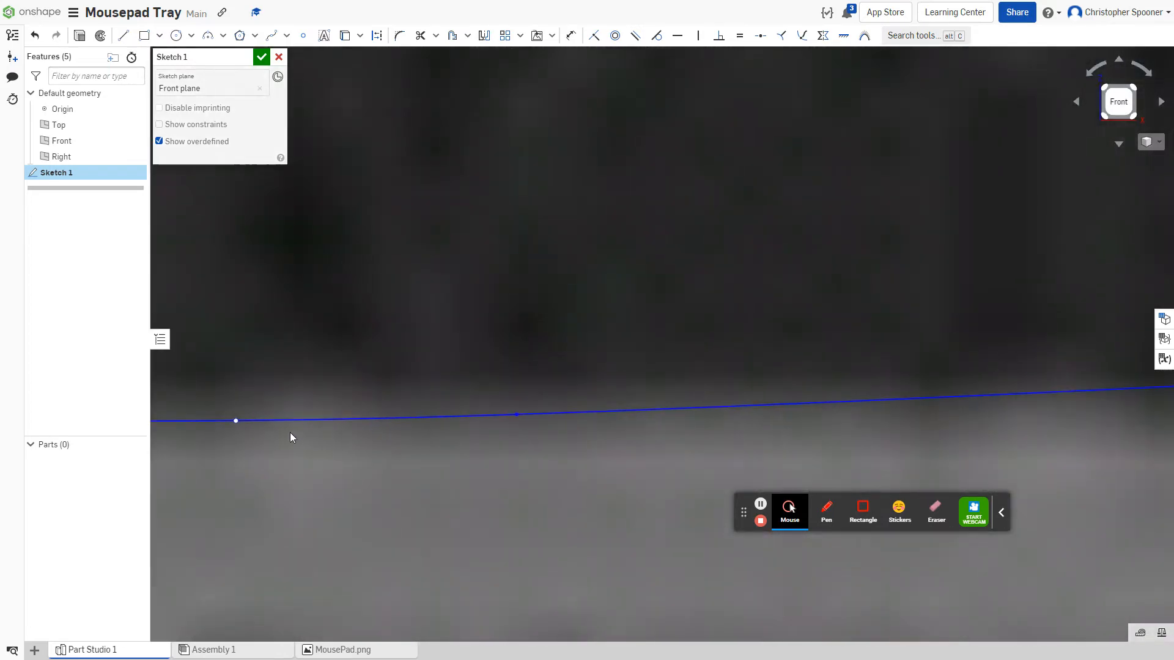
pyautogui.moveTo(236, 421)
pyautogui.mouseDown(button='middle')
pyautogui.moveTo(550, 364)
pyautogui.moveTo(542, 352)
pyautogui.mouseUp(button='middle')
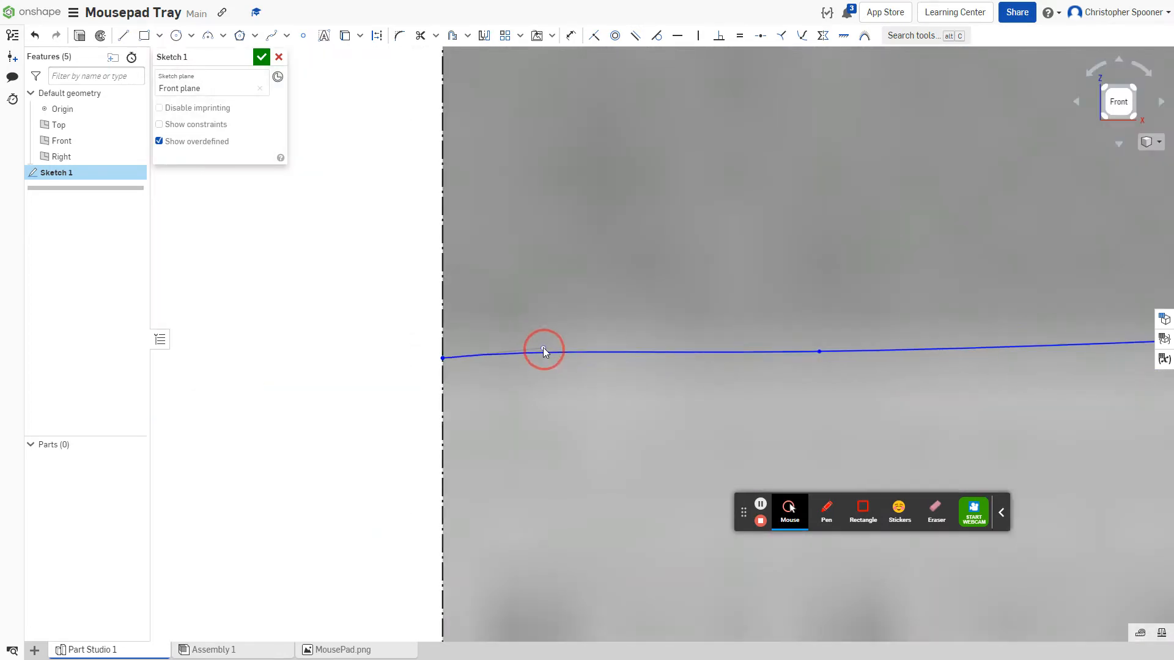
pyautogui.moveTo(543, 351); pyautogui.dragTo(546, 361)
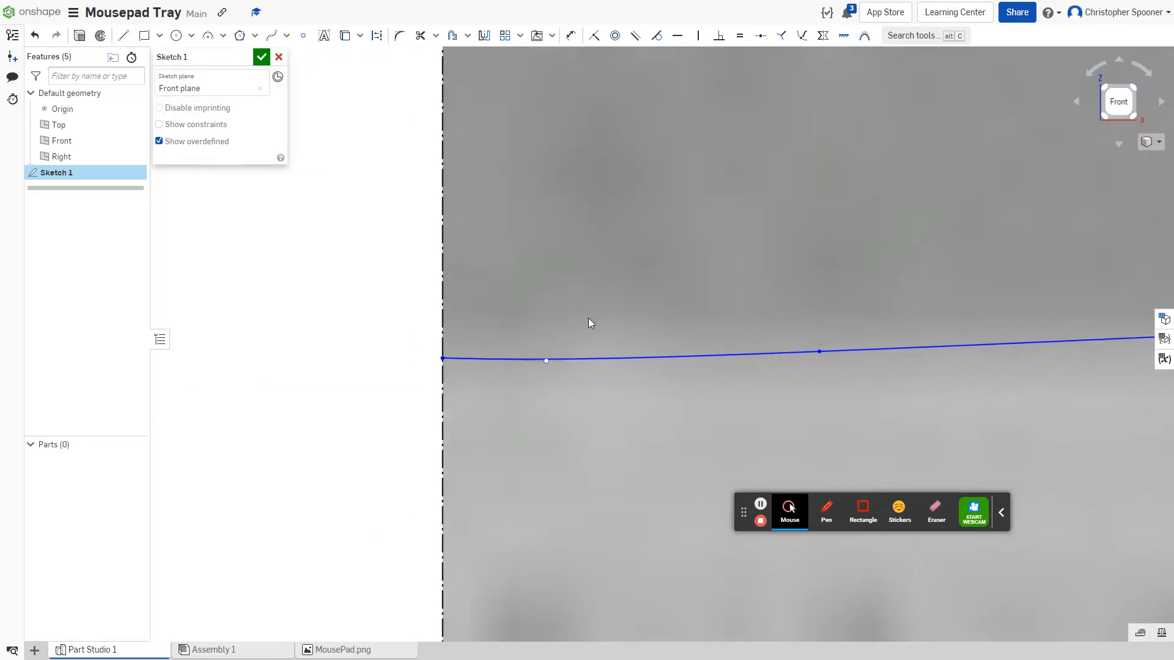
# Close the profile with a straight vertical line along the image's left edge between the spline's two ends
pyautogui.scroll(-12, 611, 282)
pyautogui.moveTo(615, 164); pyautogui.dragTo(370, 491, button='middle')
pyautogui.scroll(-4, 422, 403)
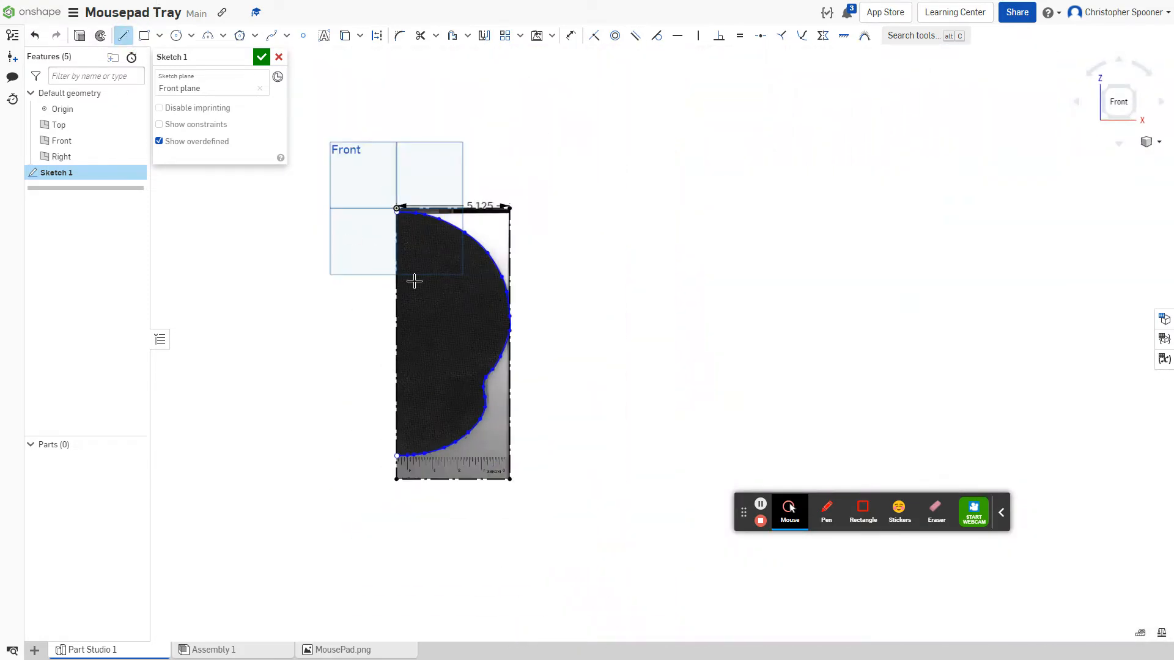
pyautogui.scroll(4, 415, 281)
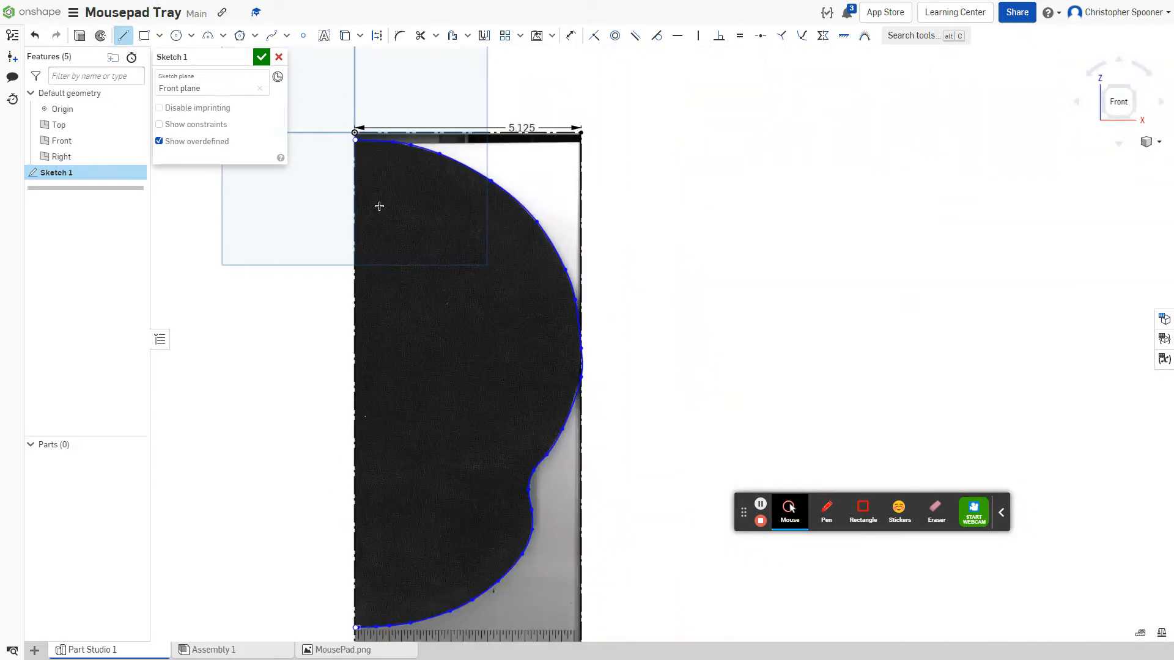
pyautogui.click(357, 628)
pyautogui.scroll(6, 358, 627)
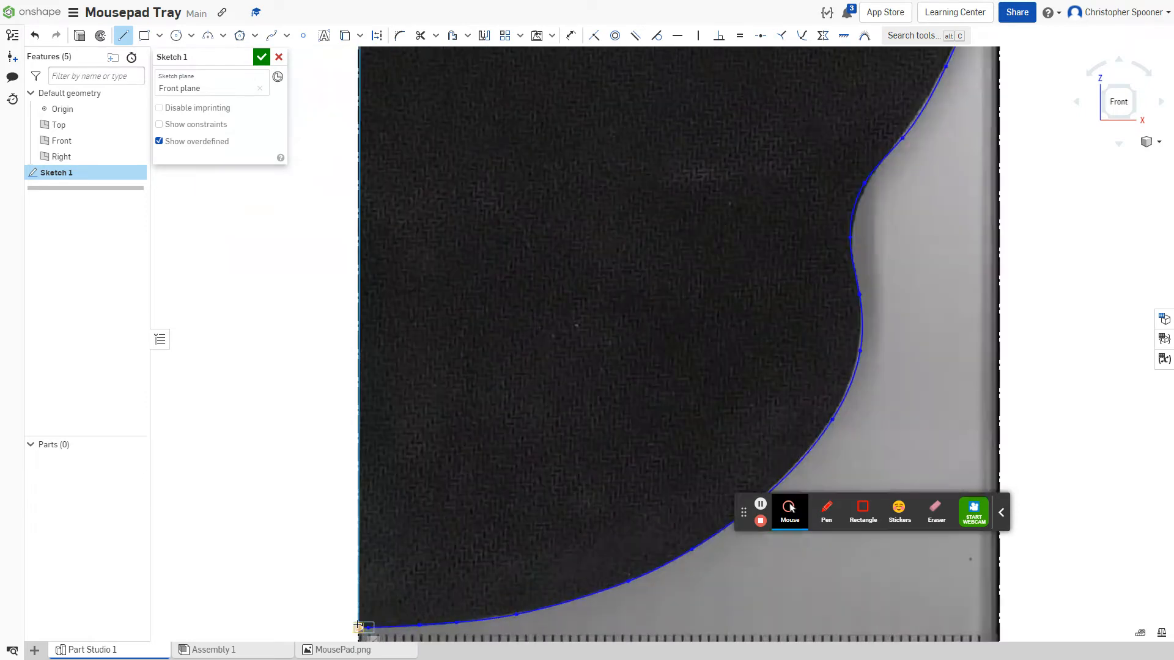
pyautogui.scroll(6, 360, 627)
pyautogui.moveTo(358, 619)
pyautogui.mouseDown(button='middle')
pyautogui.moveTo(367, 356)
pyautogui.moveTo(373, 394)
pyautogui.mouseUp(button='middle')
pyautogui.click(371, 377)
pyautogui.scroll(-8, 441, 310)
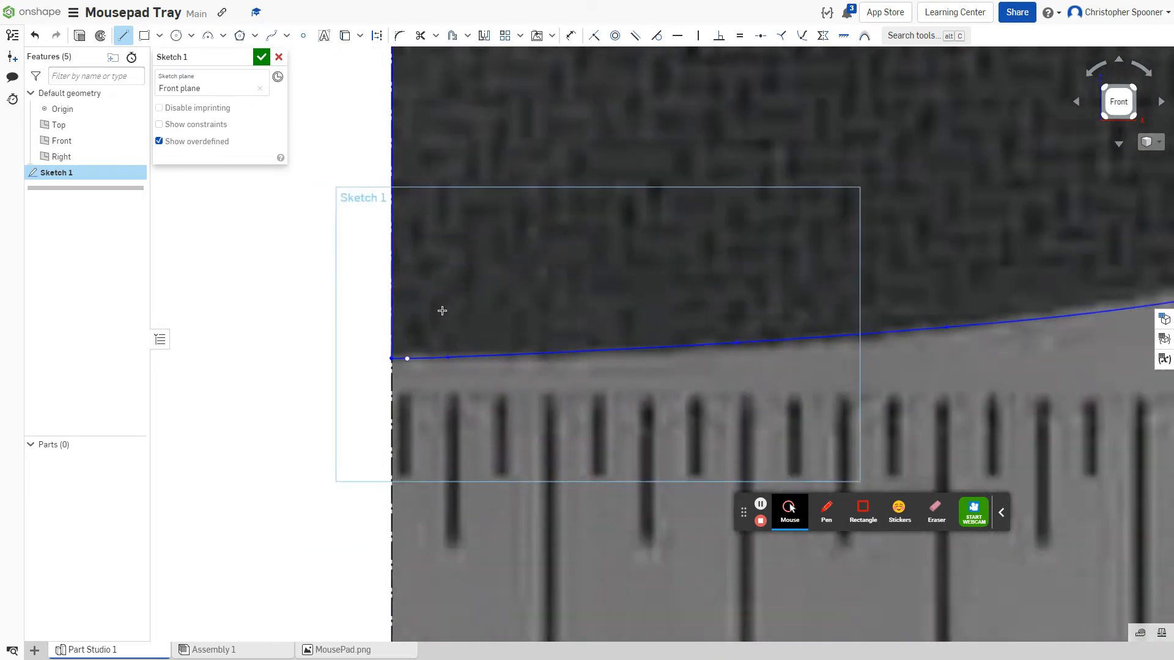
pyautogui.scroll(-8, 438, 314)
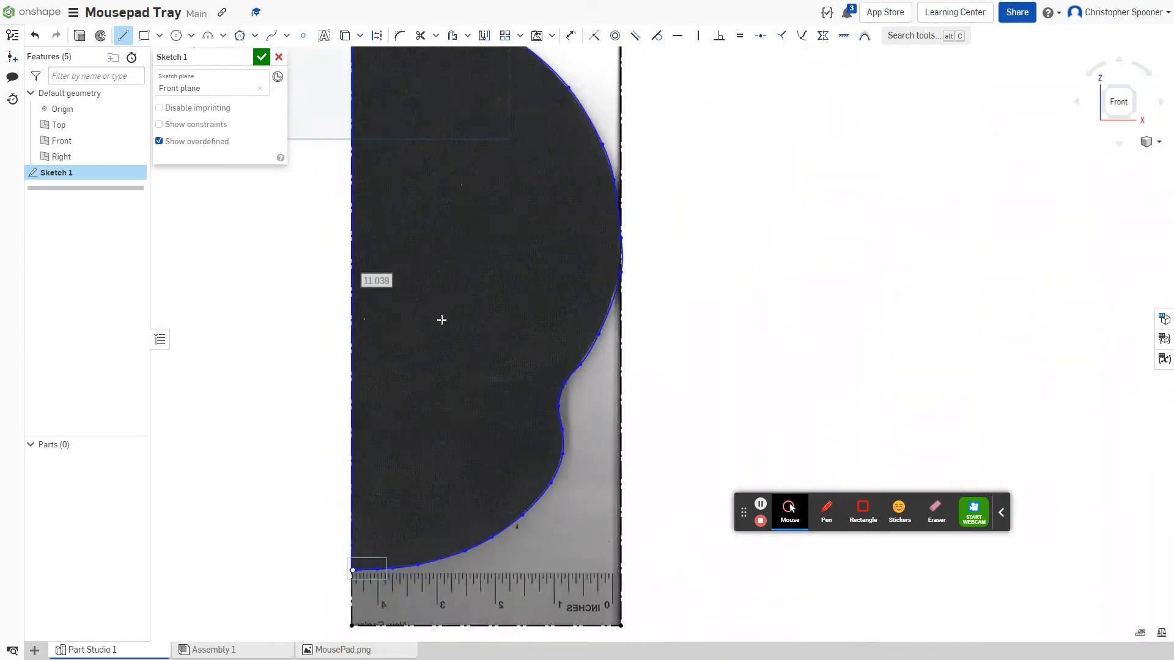
# Extrude the enclosed half-pad region of the sketch as a new solid with a blind depth
pyautogui.hotkey('shift', 'e')
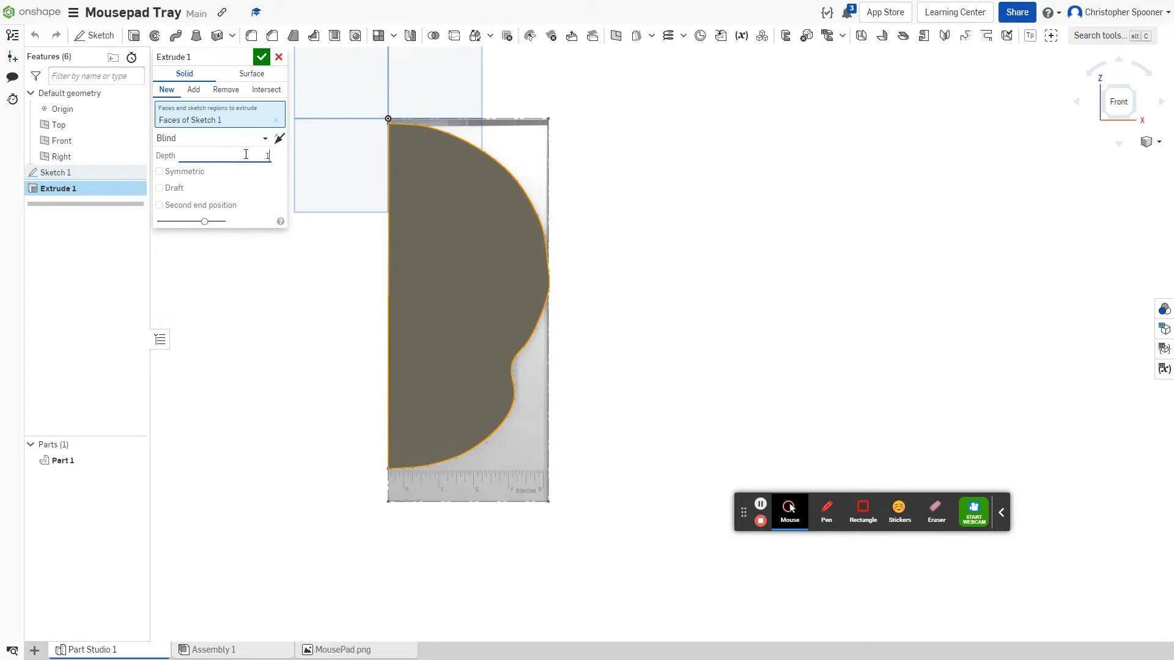
pyautogui.click(261, 57)
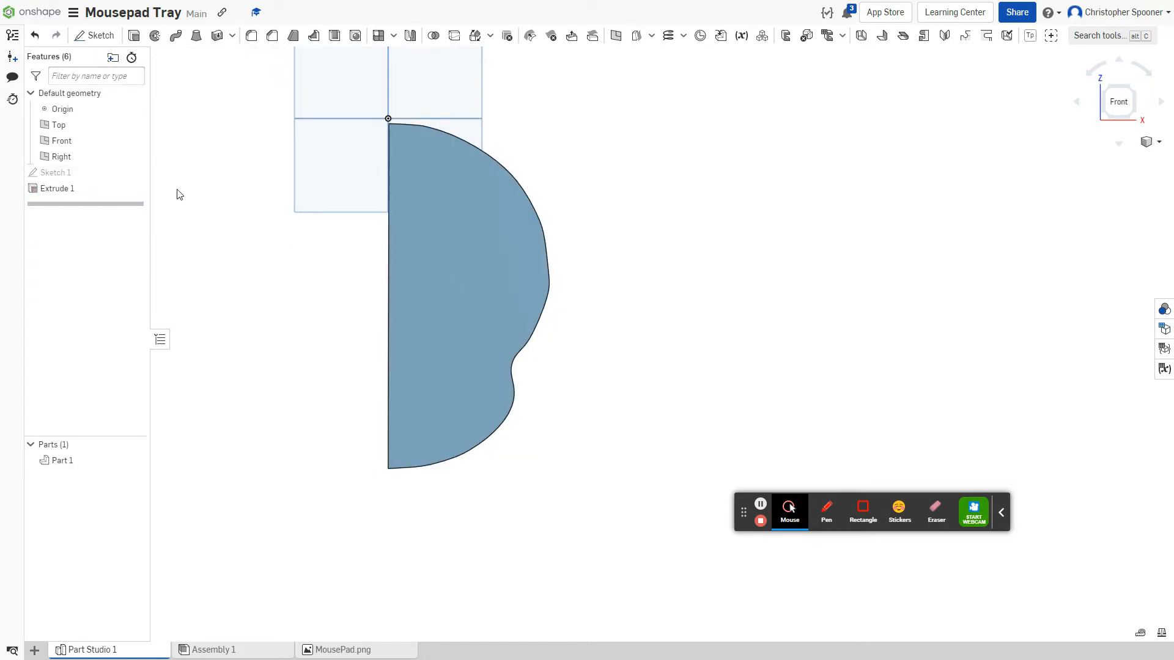
# Reopen Sketch 1 and delete the coincident constraint tying the upper of the widest-side spline points to the image's right edge
pyautogui.click(106, 173)
pyautogui.scroll(8, 553, 265)
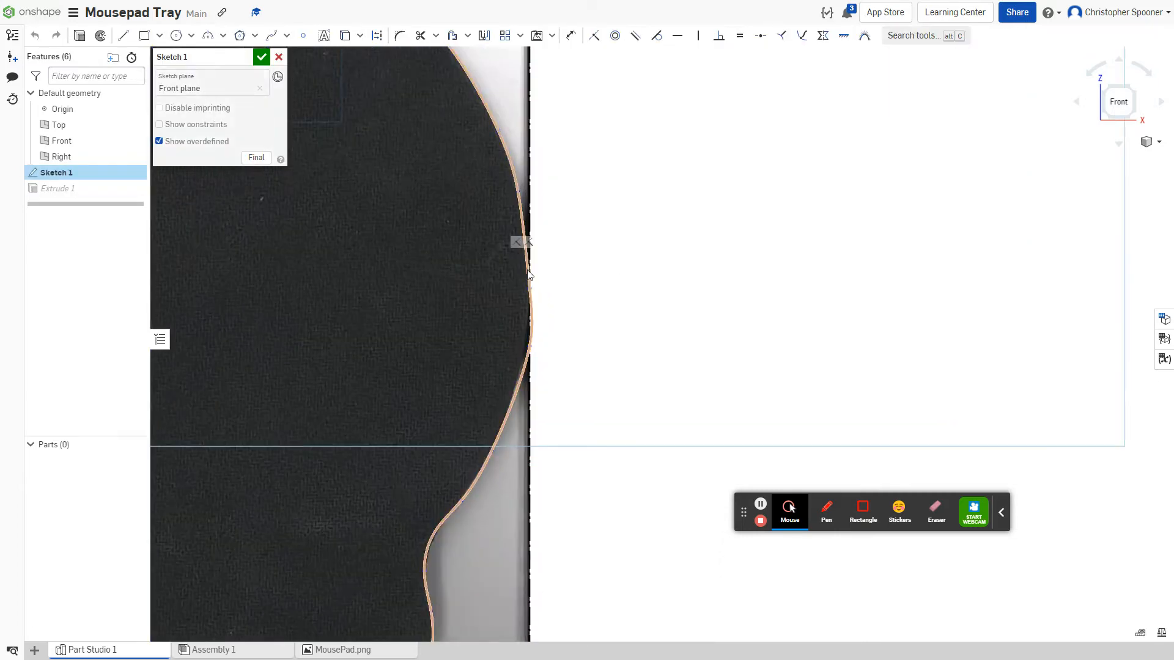
pyautogui.scroll(5, 526, 276)
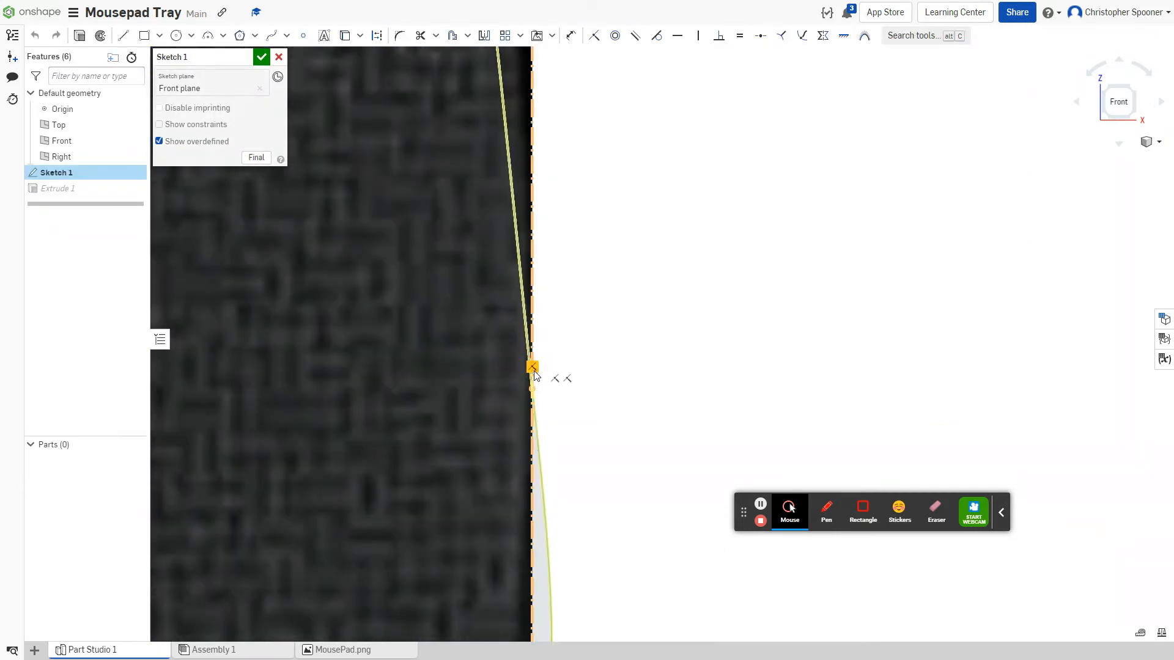
pyautogui.click(534, 371)
pyautogui.press('Delete')
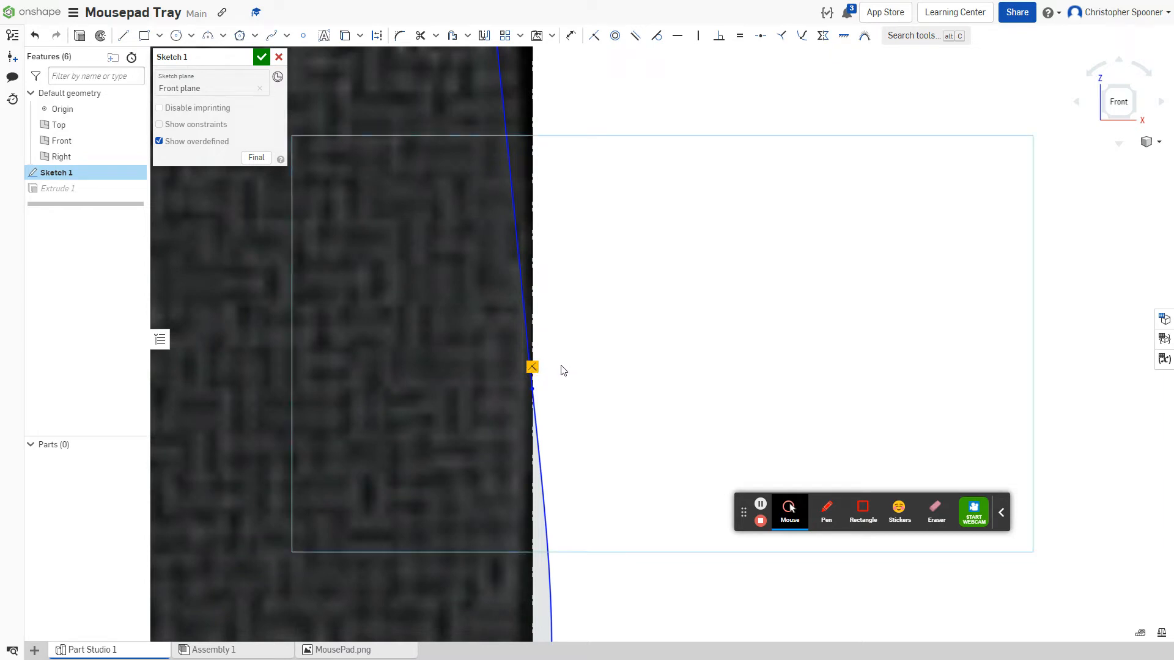
# Move the freed spline point down along the image's right edge to smooth the pad's widest side
pyautogui.moveTo(517, 351); pyautogui.dragTo(545, 346)
pyautogui.scroll(-4, 546, 401)
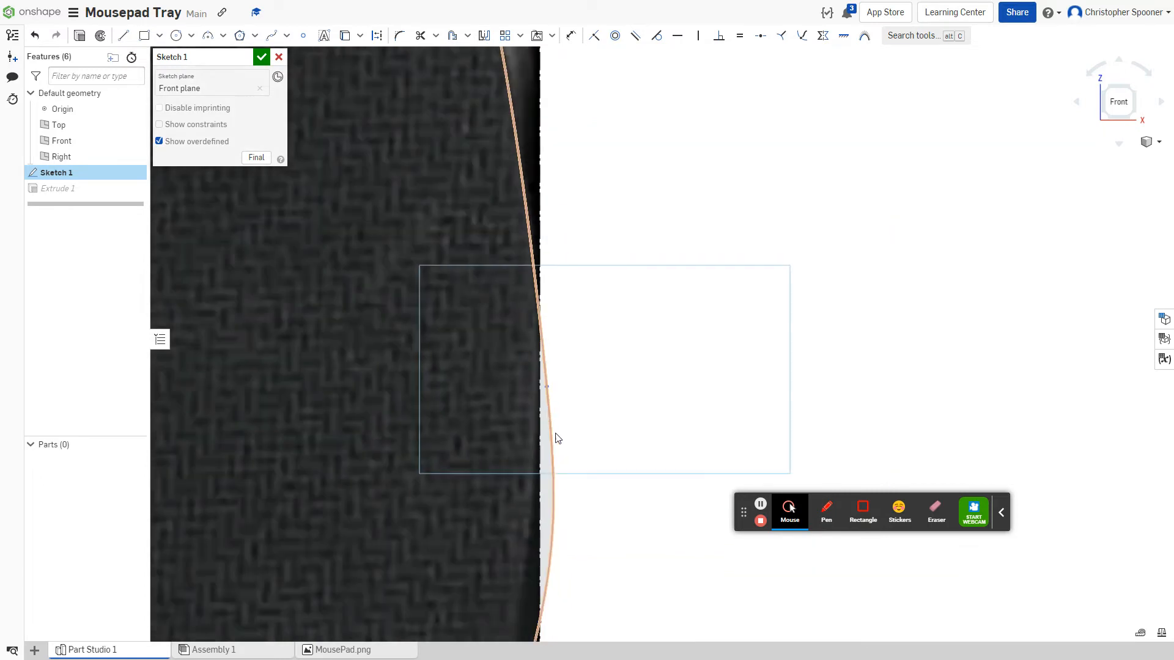
pyautogui.scroll(-2, 561, 494)
pyautogui.scroll(2, 563, 477)
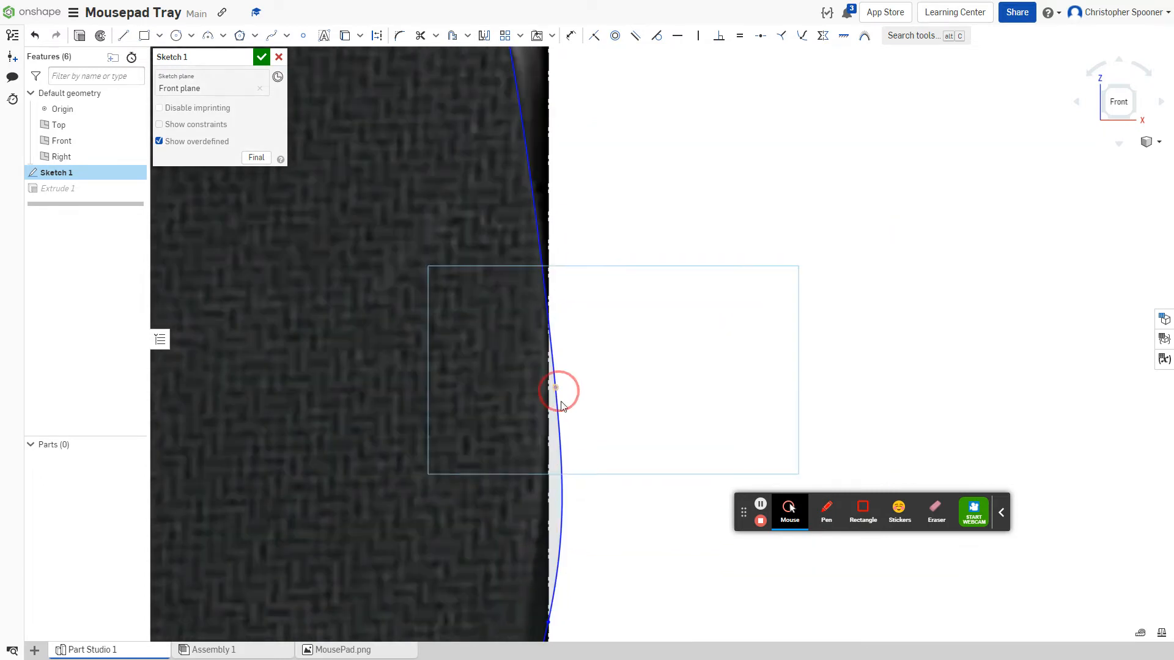
pyautogui.moveTo(560, 398); pyautogui.dragTo(548, 466)
# Delete the coincident constraint on the lower spline point at the image's right edge and move the point inward
pyautogui.scroll(2, 556, 536)
pyautogui.moveTo(615, 587); pyautogui.dragTo(599, 315, button='middle')
pyautogui.scroll(2, 542, 410)
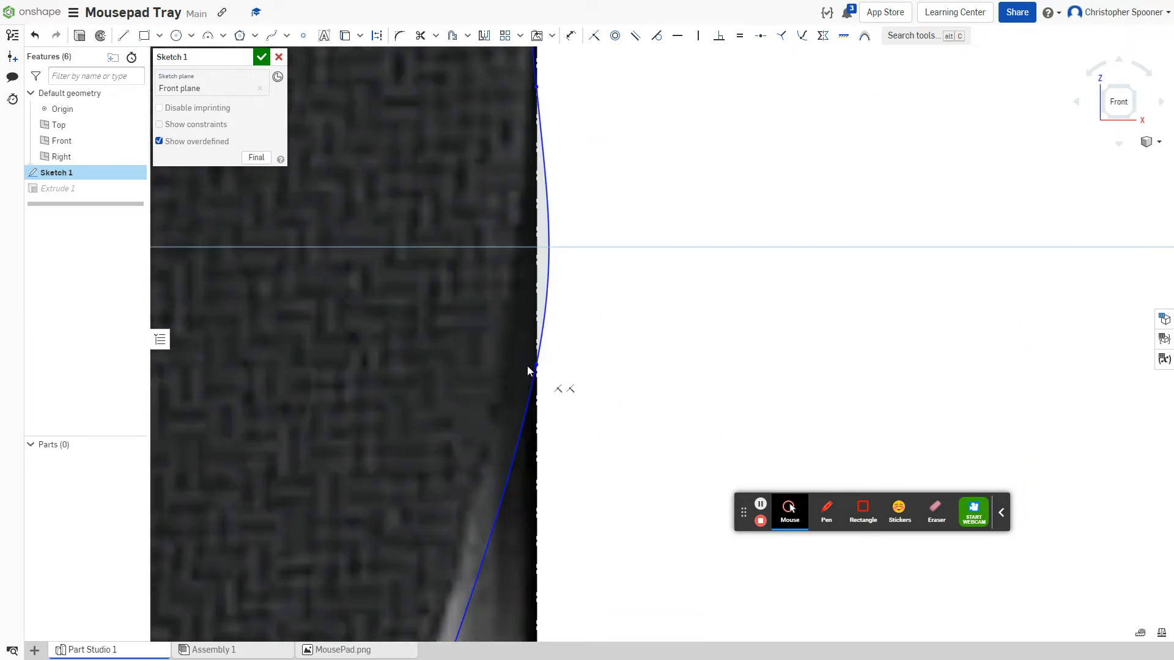
pyautogui.click(532, 344)
pyautogui.press('Delete')
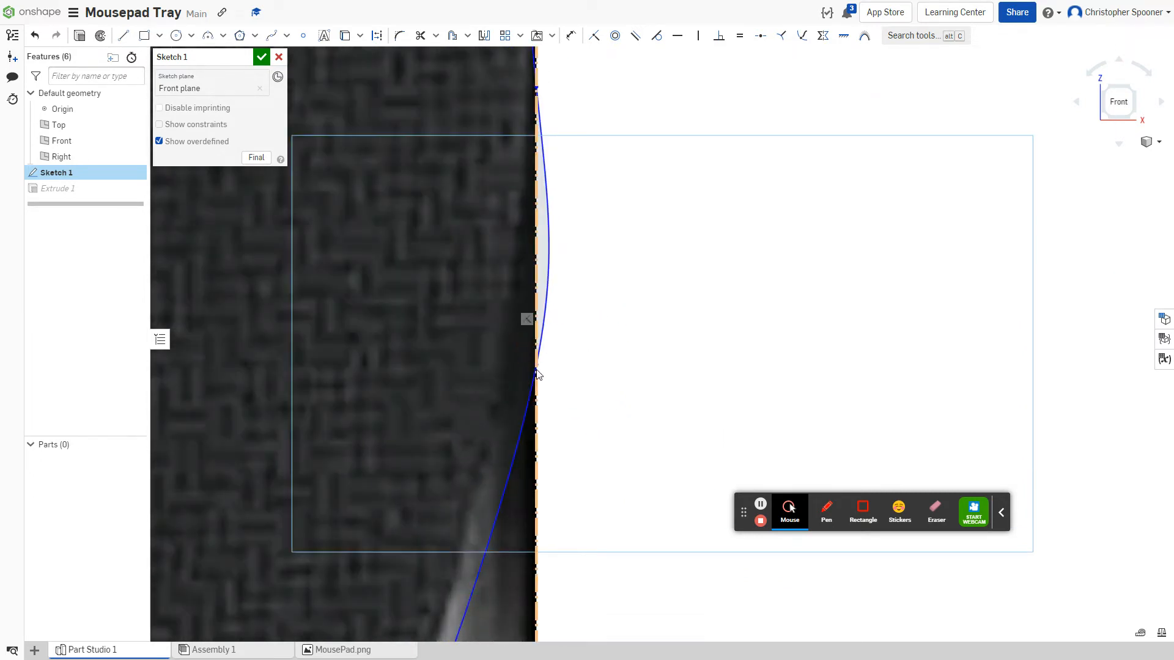
pyautogui.moveTo(536, 367); pyautogui.dragTo(511, 367)
pyautogui.scroll(-10, 552, 220)
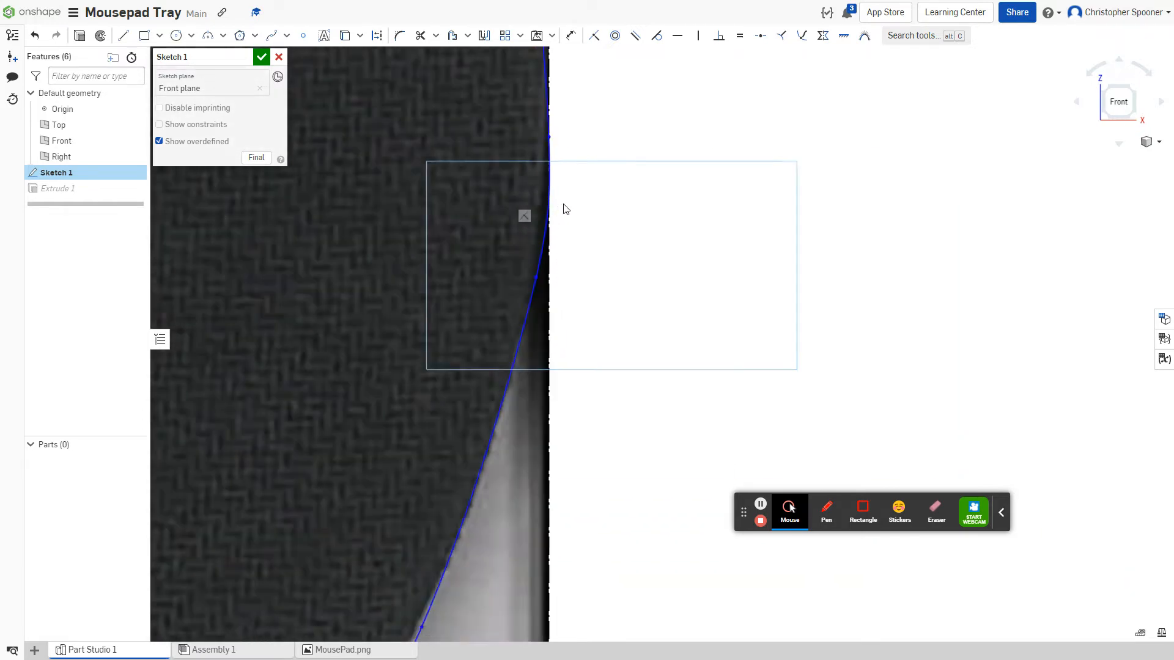
# Accept the Sketch 1 edits so the extruded half pad rebuilds with the adjusted outline
pyautogui.moveTo(608, 239); pyautogui.dragTo(612, 497, button='middle')
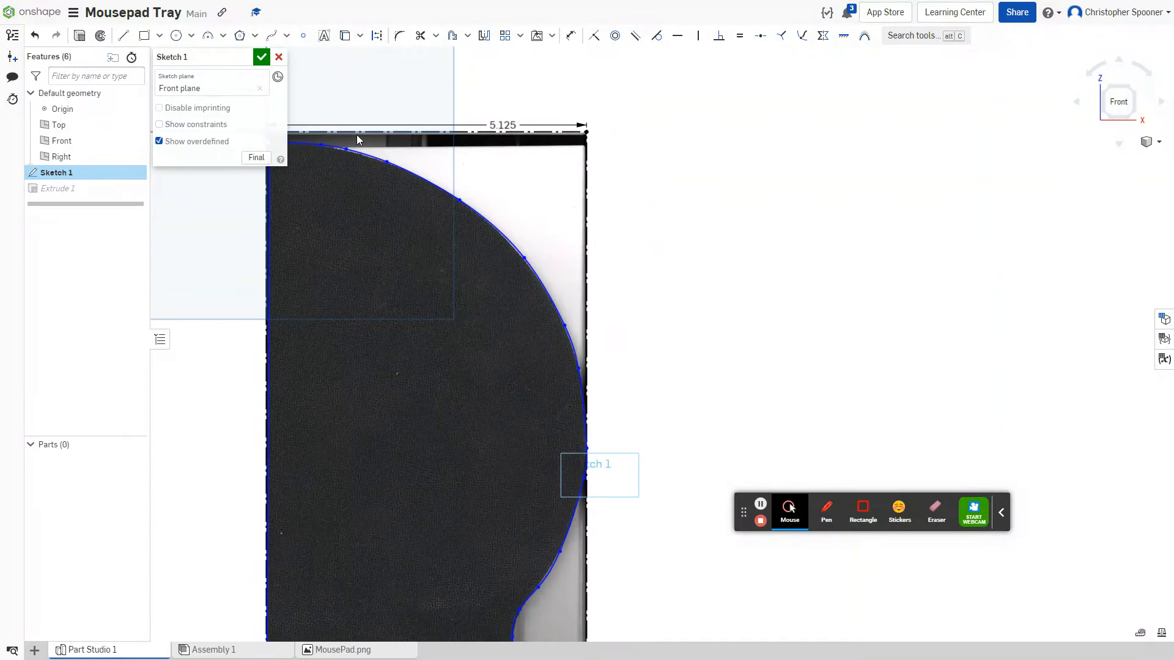
pyautogui.click(262, 56)
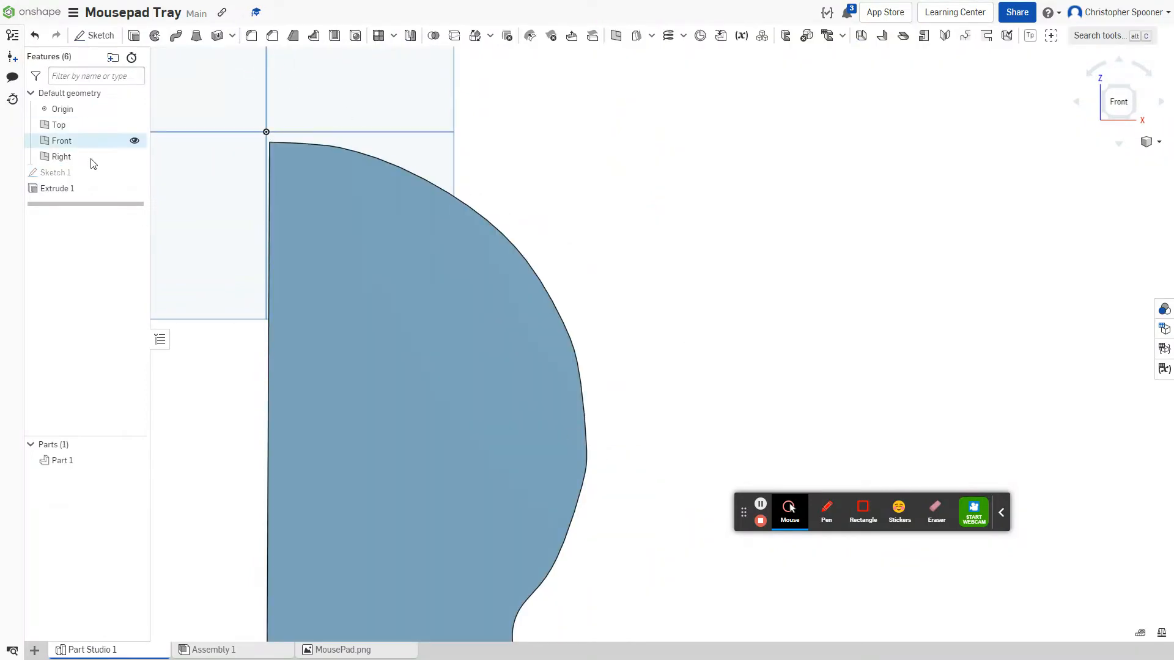
# Reopen Sketch 1 and move the spline point at the image's right edge upward to smooth the pad's widest side
pyautogui.doubleClick(83, 173)
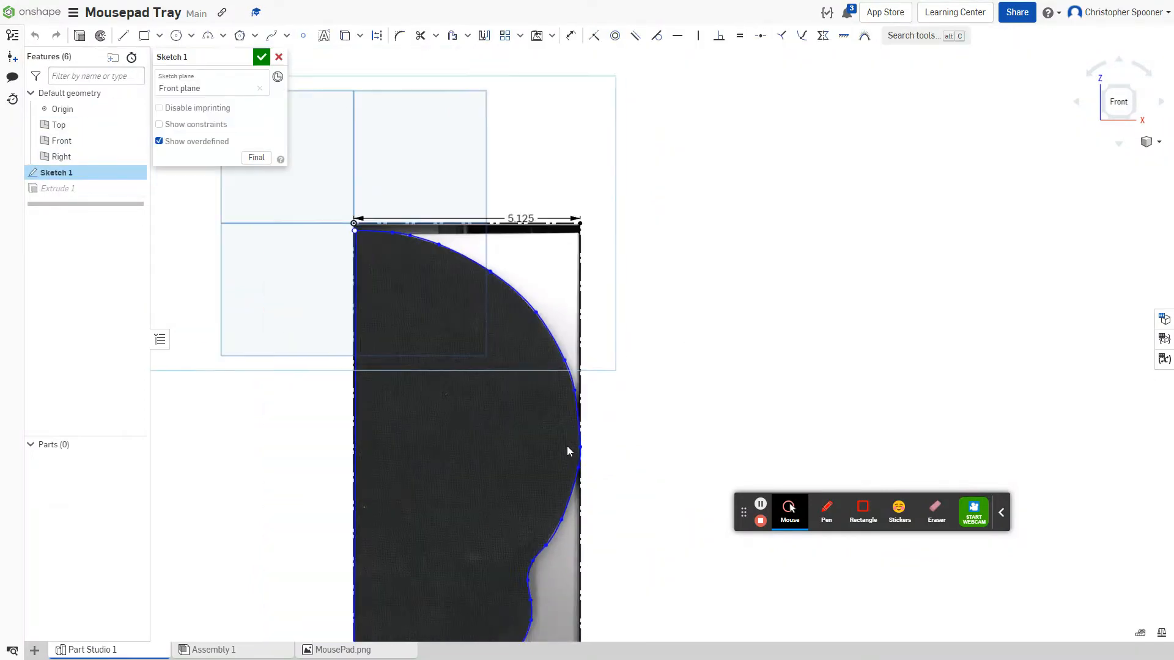
pyautogui.scroll(5, 567, 445)
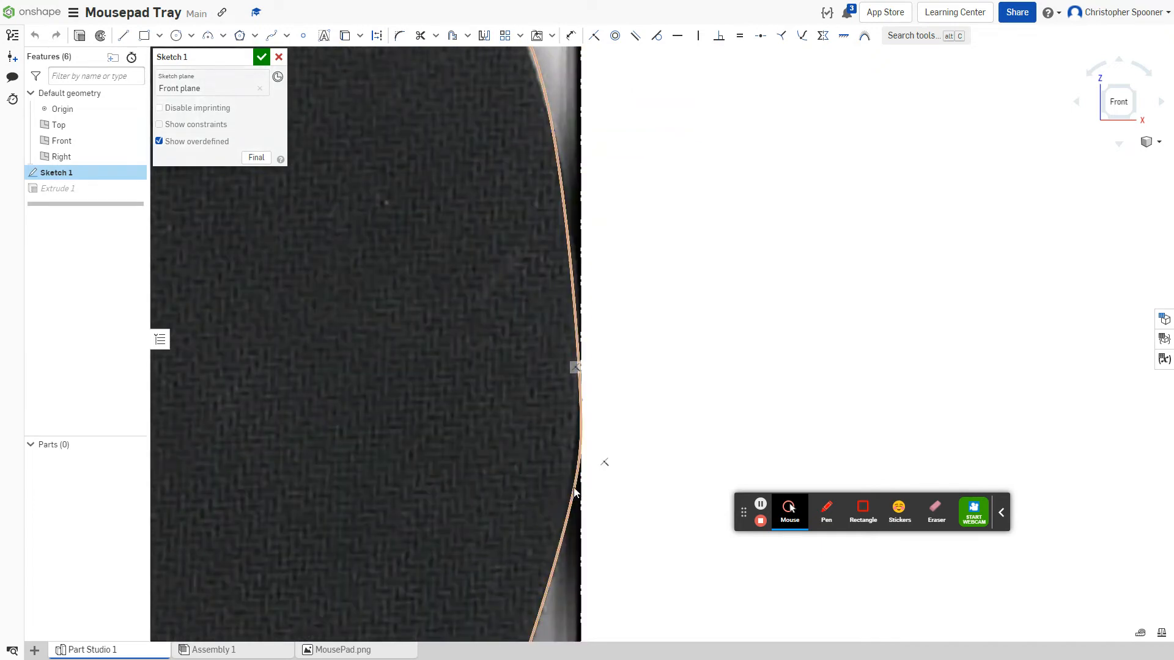
pyautogui.click(581, 403)
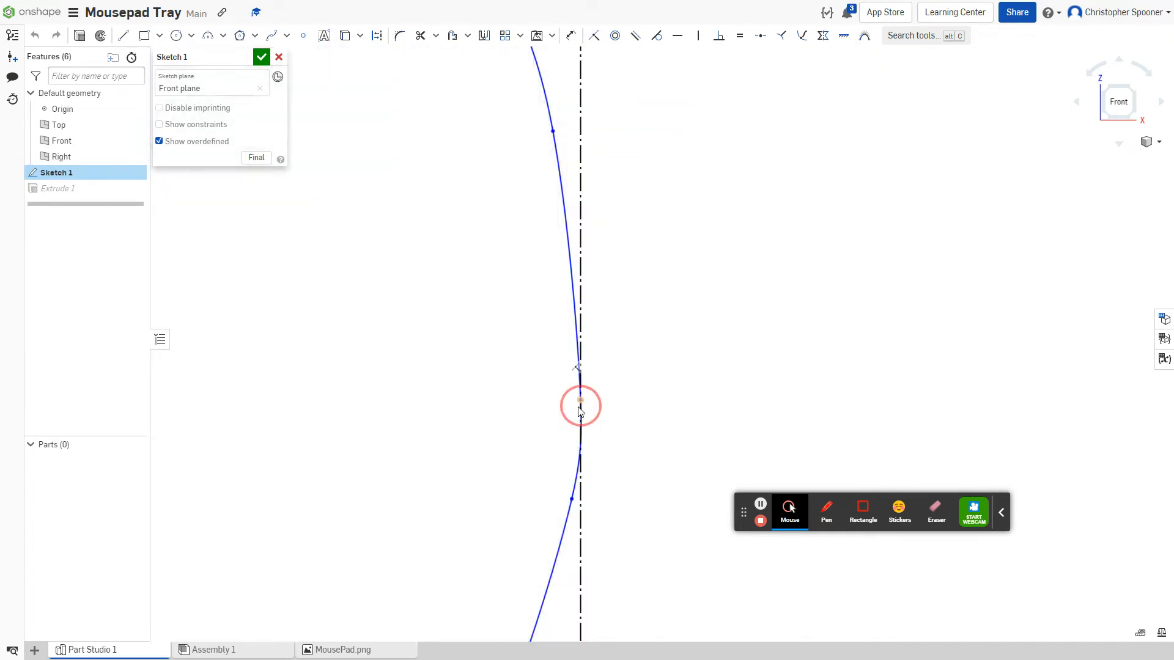
pyautogui.moveTo(579, 407)
pyautogui.mouseDown()
pyautogui.moveTo(559, 435)
pyautogui.moveTo(582, 431)
pyautogui.mouseUp()
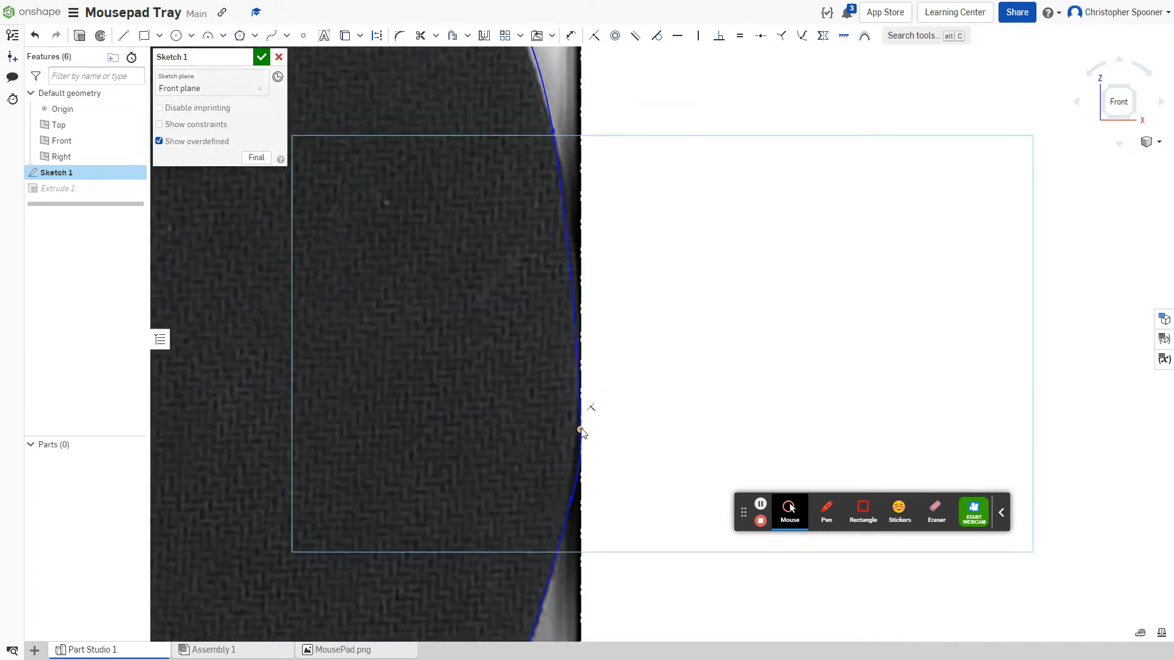
pyautogui.press('Delete')
pyautogui.moveTo(580, 431); pyautogui.dragTo(580, 312)
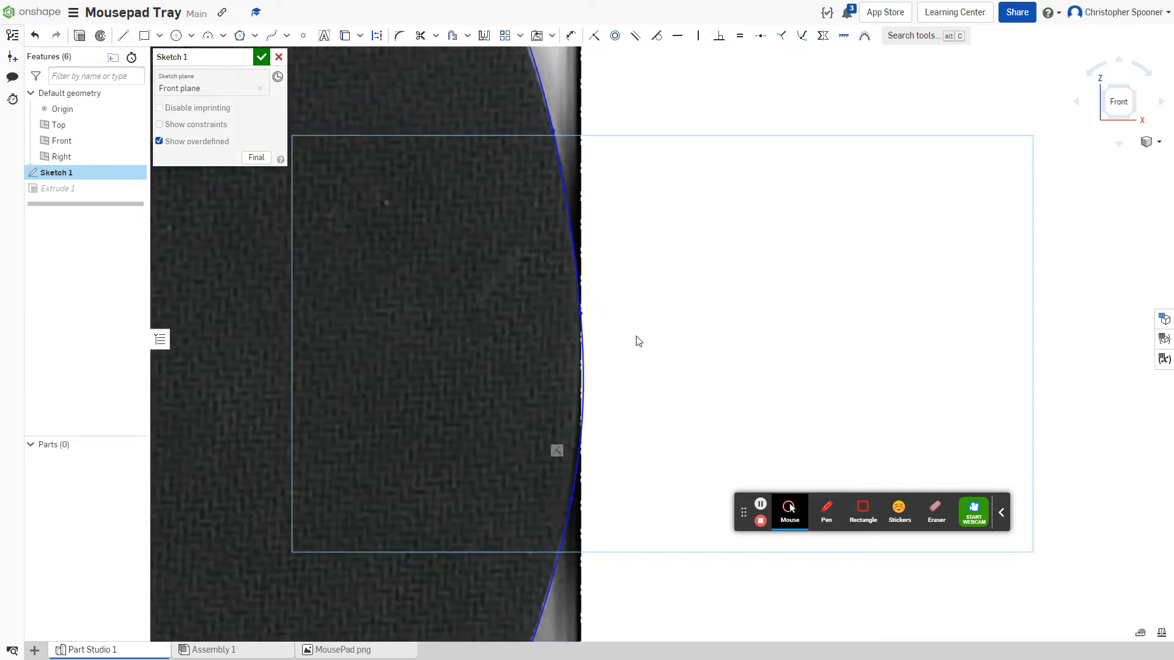
pyautogui.scroll(-5, 634, 345)
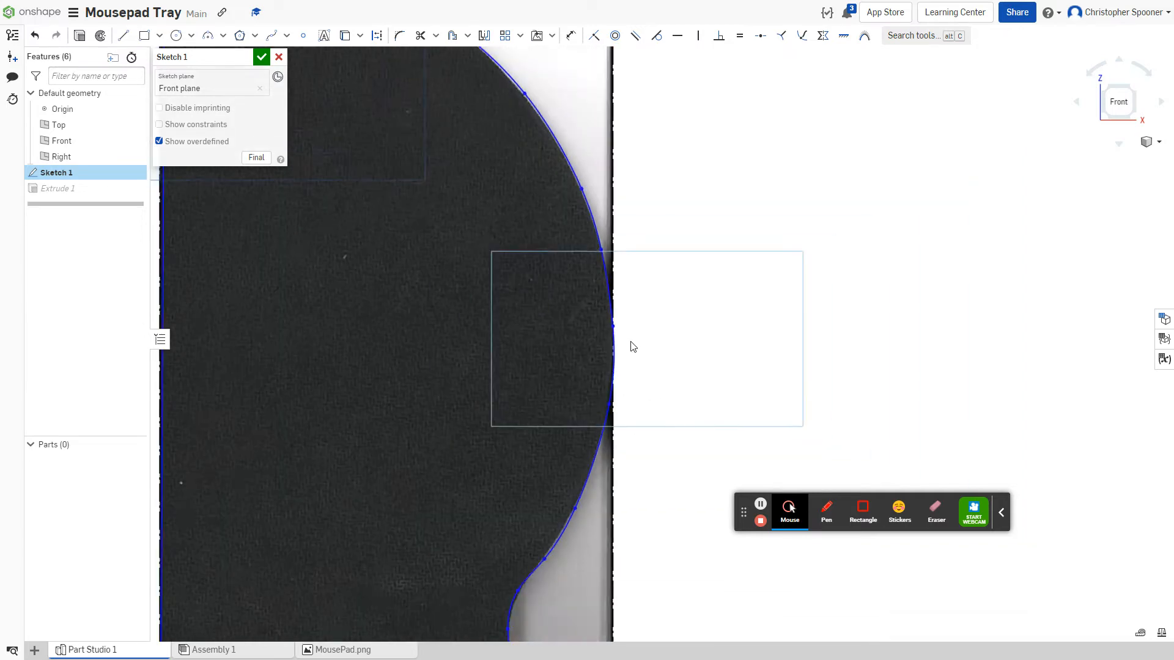
pyautogui.click(261, 57)
# Start a feature mirror and choose Extrude 1 as the feature to mirror
pyautogui.scroll(-5, 753, 369)
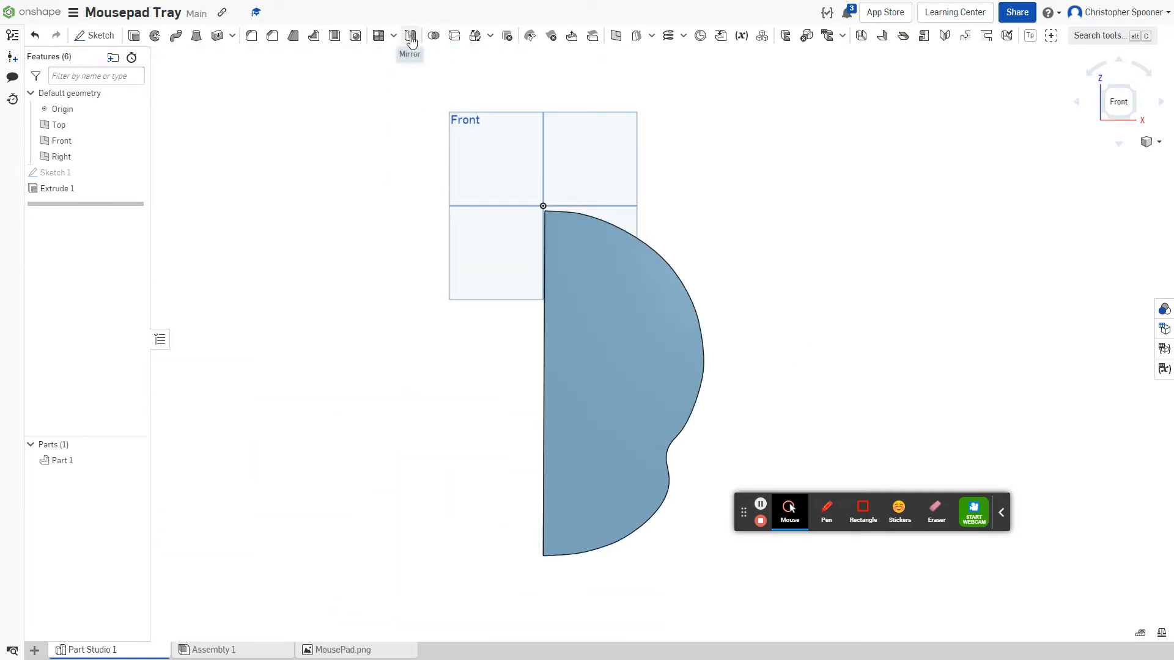
pyautogui.click(402, 247)
pyautogui.scroll(-5, 465, 245)
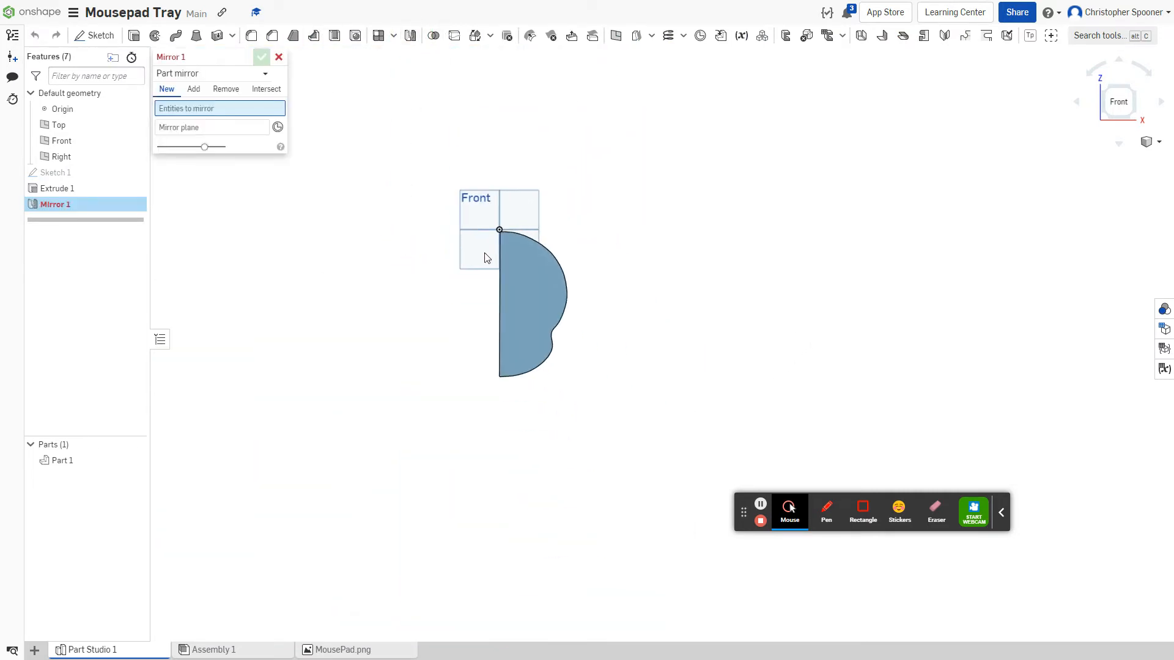
pyautogui.scroll(4, 512, 262)
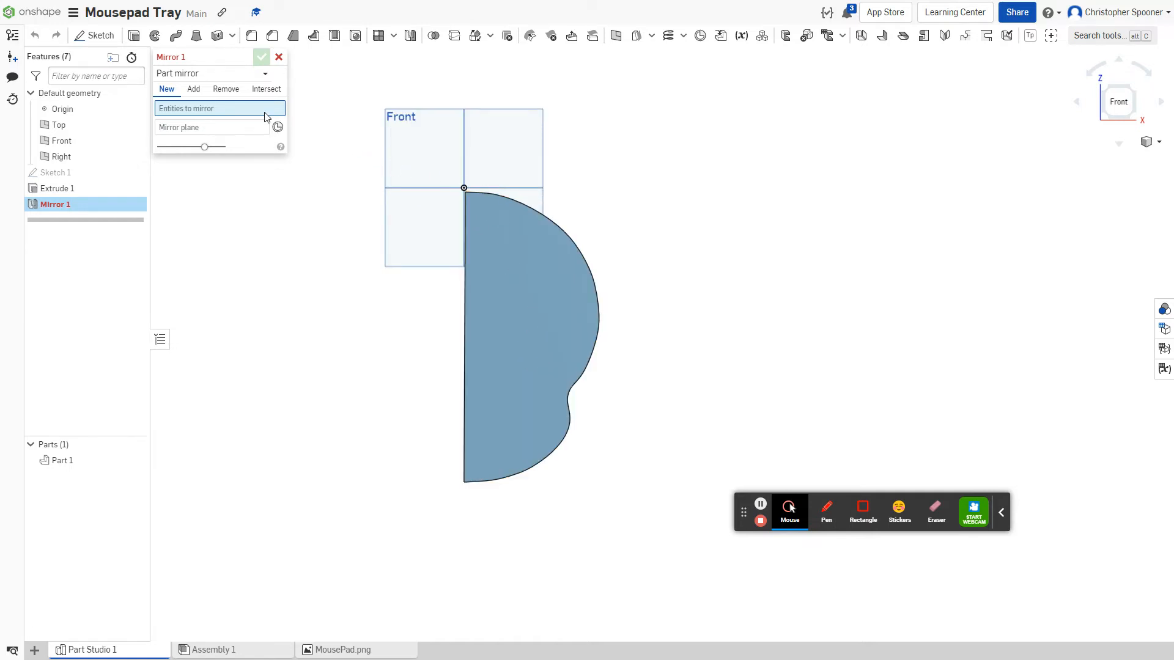
pyautogui.click(260, 78)
pyautogui.click(233, 107)
pyautogui.click(526, 282)
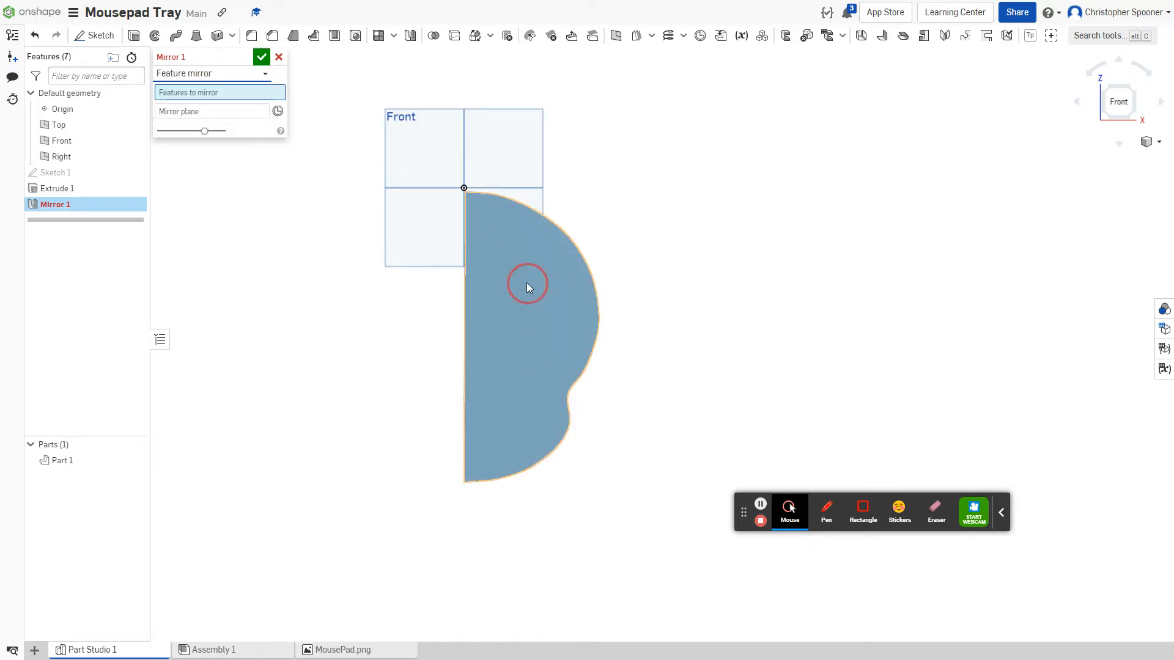
pyautogui.click(340, 321)
pyautogui.moveTo(357, 319); pyautogui.dragTo(392, 313, button='right')
# Use the half pad's straight narrow side face as the mirror plane and complete the mirror
pyautogui.click(209, 121)
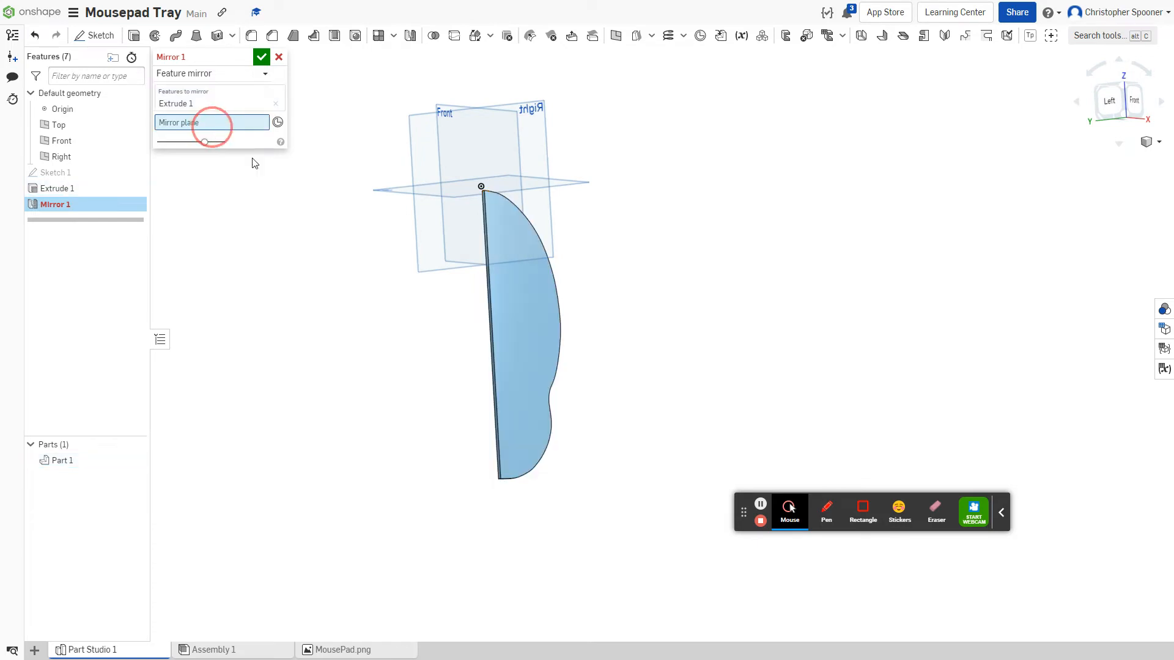
pyautogui.scroll(8, 508, 238)
pyautogui.click(383, 208)
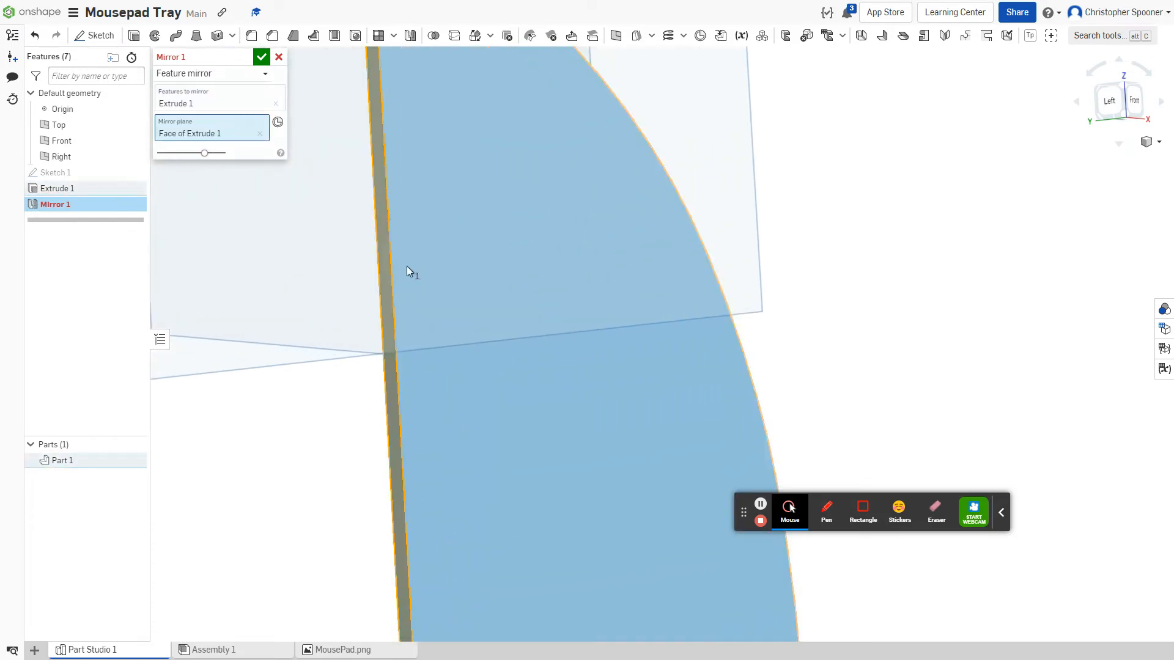
pyautogui.scroll(-8, 409, 269)
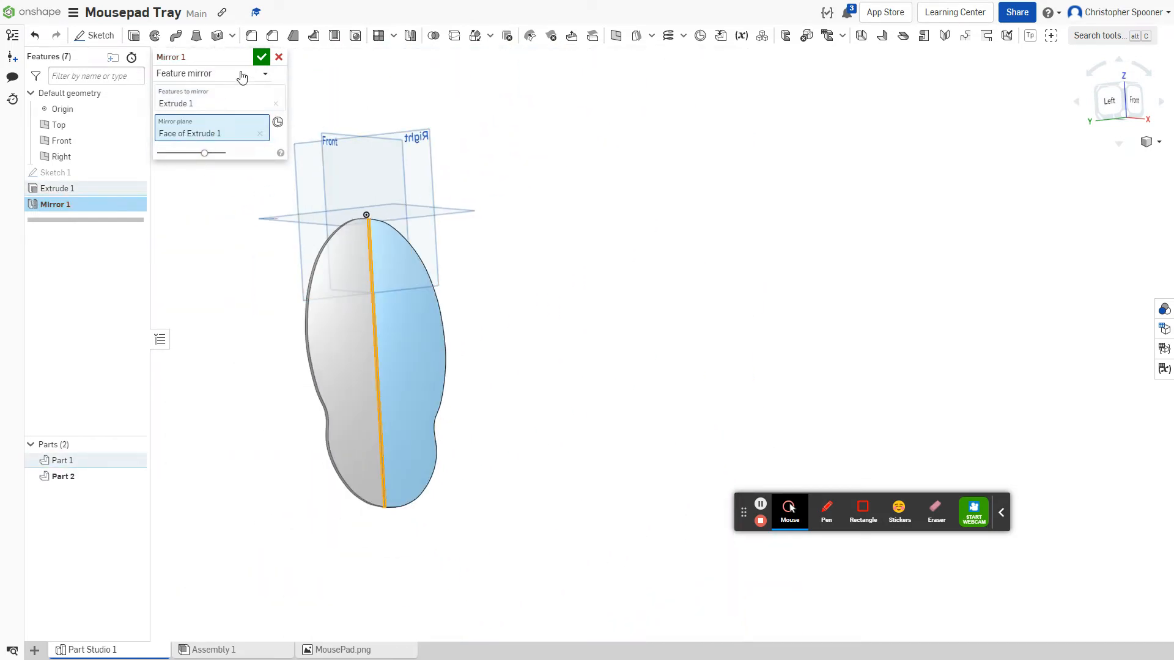
pyautogui.click(261, 57)
# Join Part 1 and Part 2 into a single pad body with a Boolean union
pyautogui.moveTo(526, 340); pyautogui.dragTo(513, 337, button='right')
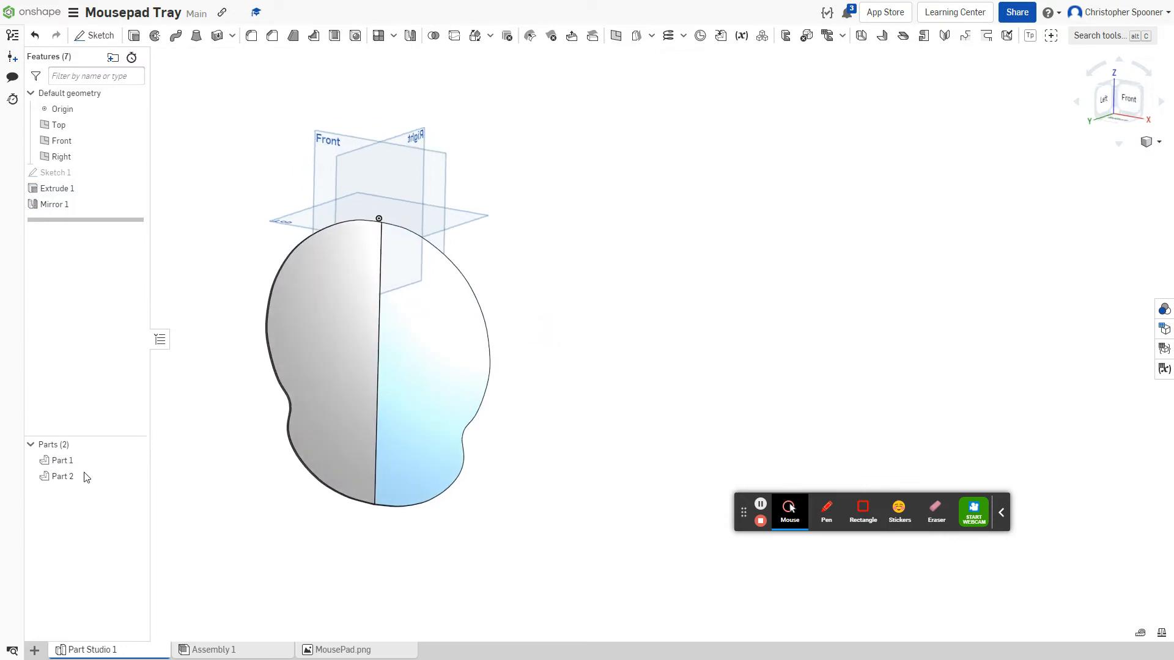
pyautogui.click(73, 461)
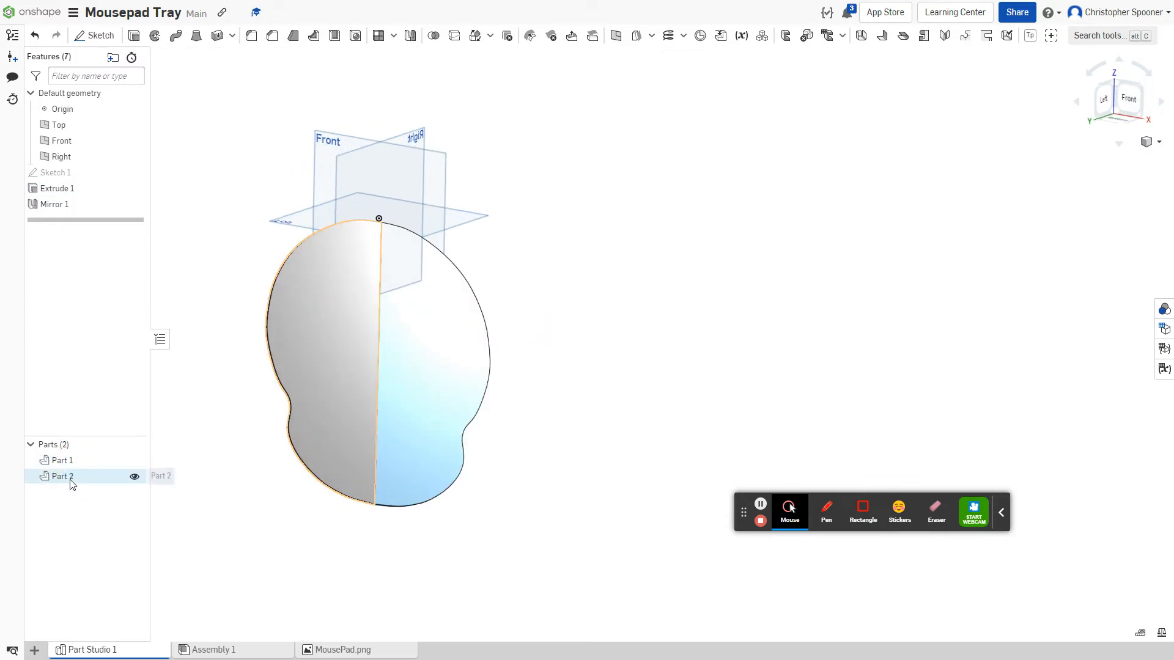
pyautogui.keyDown('shift'); pyautogui.click(79, 476); pyautogui.keyUp('shift')
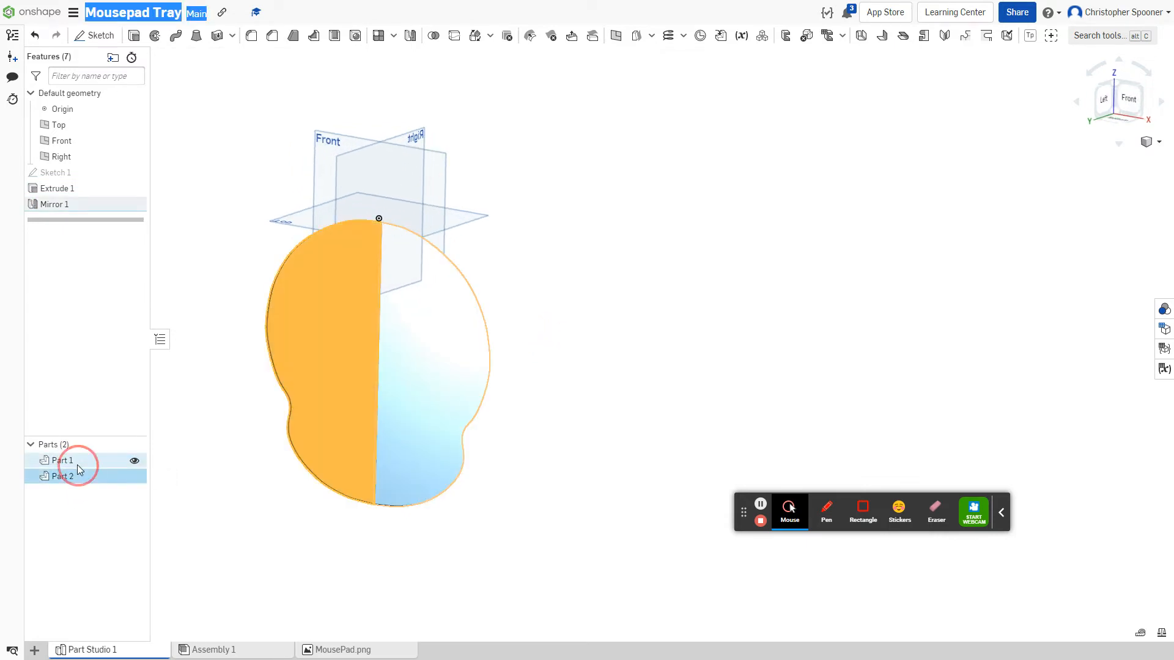
pyautogui.rightClick(85, 470)
pyautogui.click(158, 521)
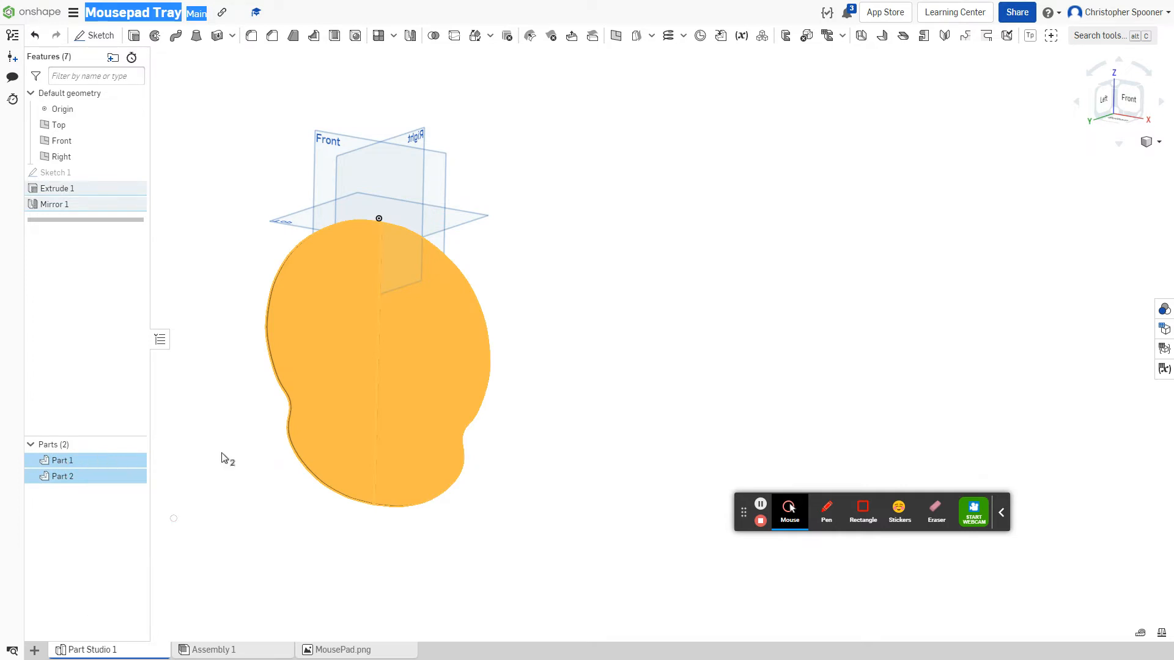
pyautogui.click(261, 57)
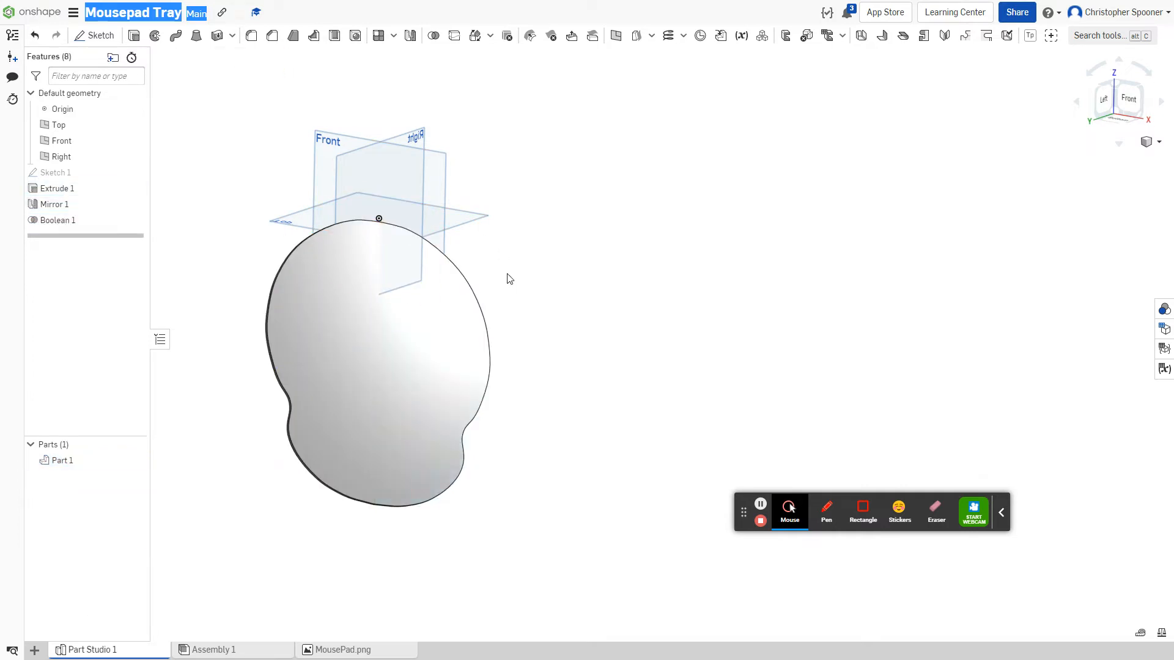
# Start a new sketch on the pad's broad front face and project the pad's full outline into it
pyautogui.moveTo(538, 270)
pyautogui.mouseDown(button='right')
pyautogui.moveTo(511, 217)
pyautogui.moveTo(563, 262)
pyautogui.mouseUp(button='right')
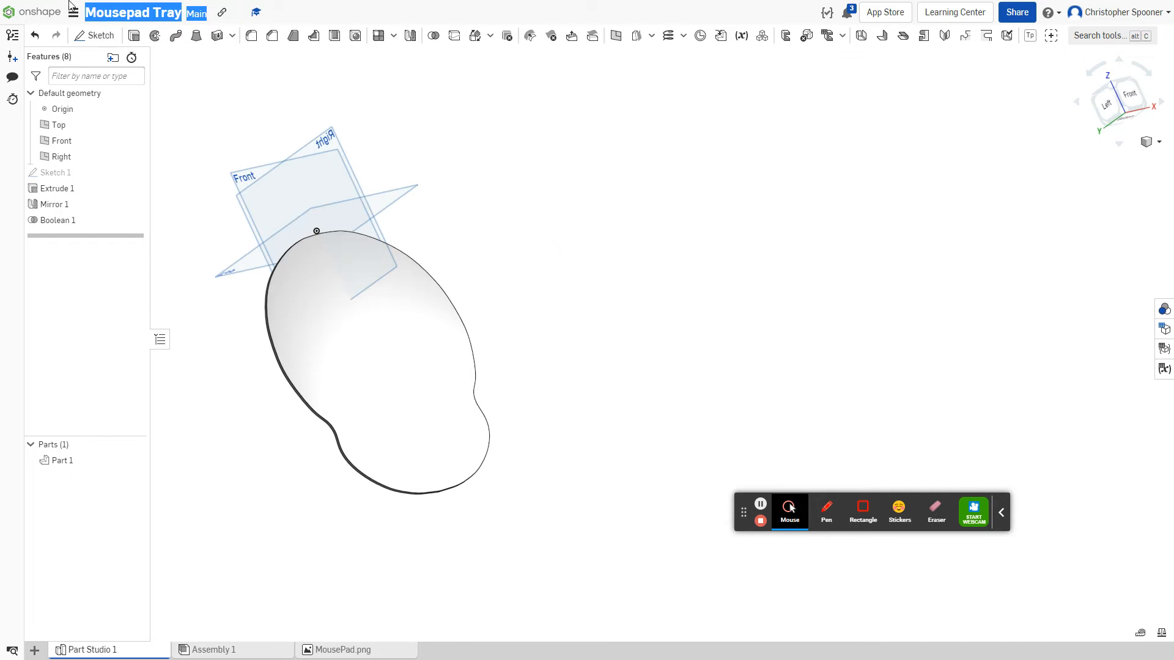
pyautogui.click(94, 35)
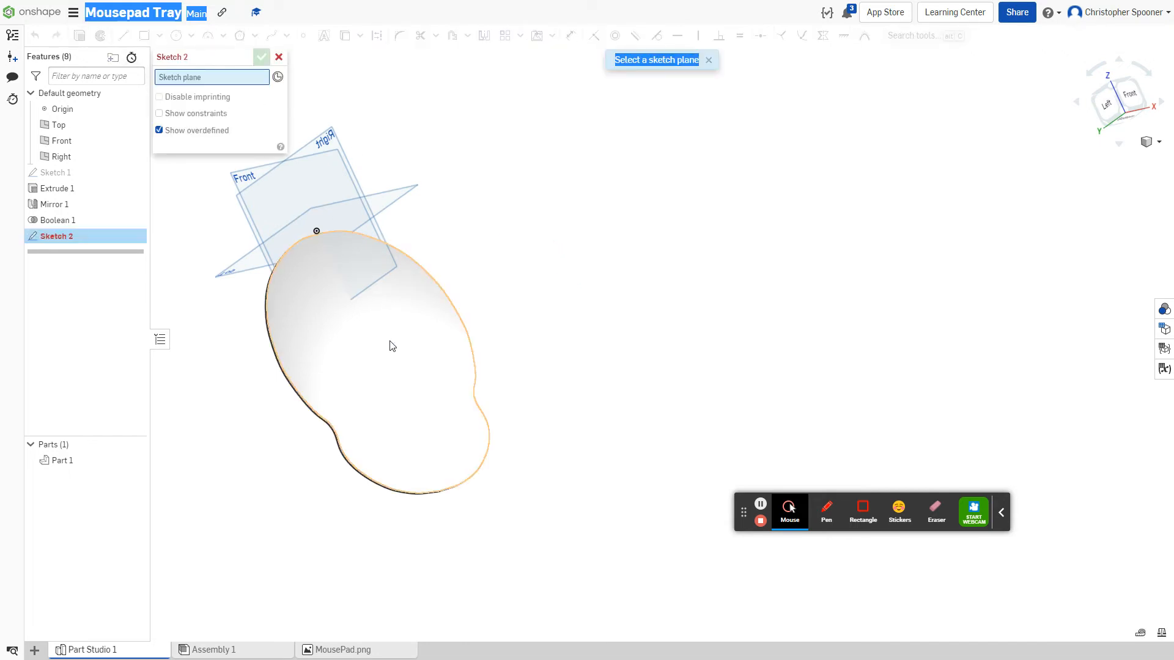
pyautogui.click(392, 346)
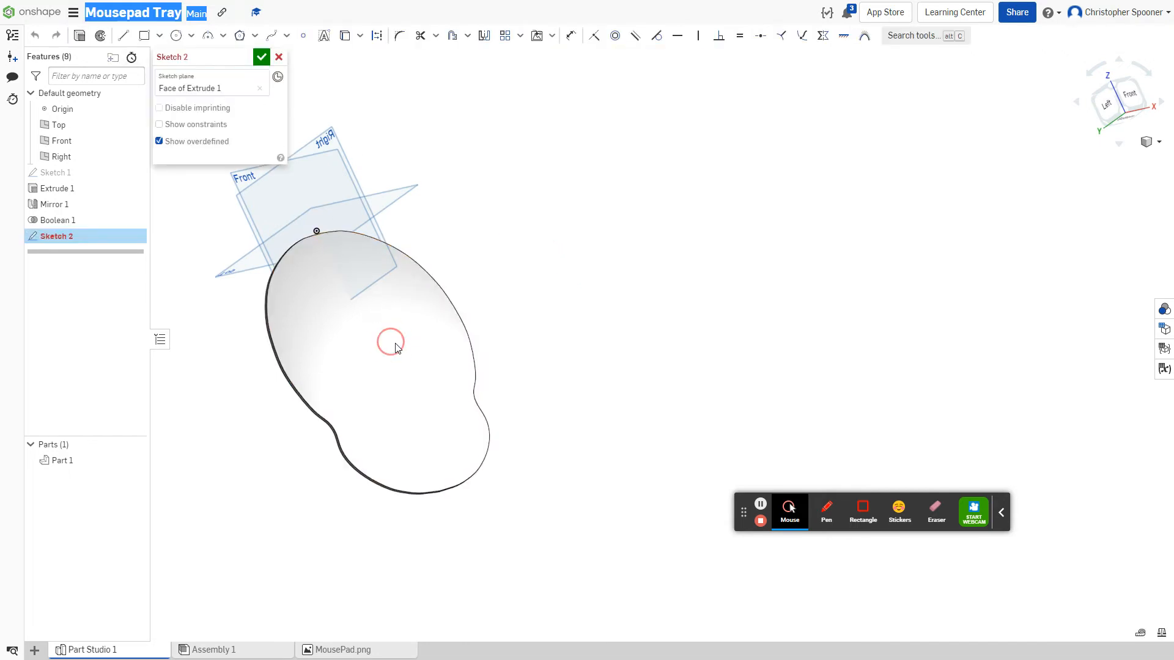
pyautogui.click(1129, 93)
pyautogui.moveTo(715, 280); pyautogui.dragTo(527, 181, button='middle')
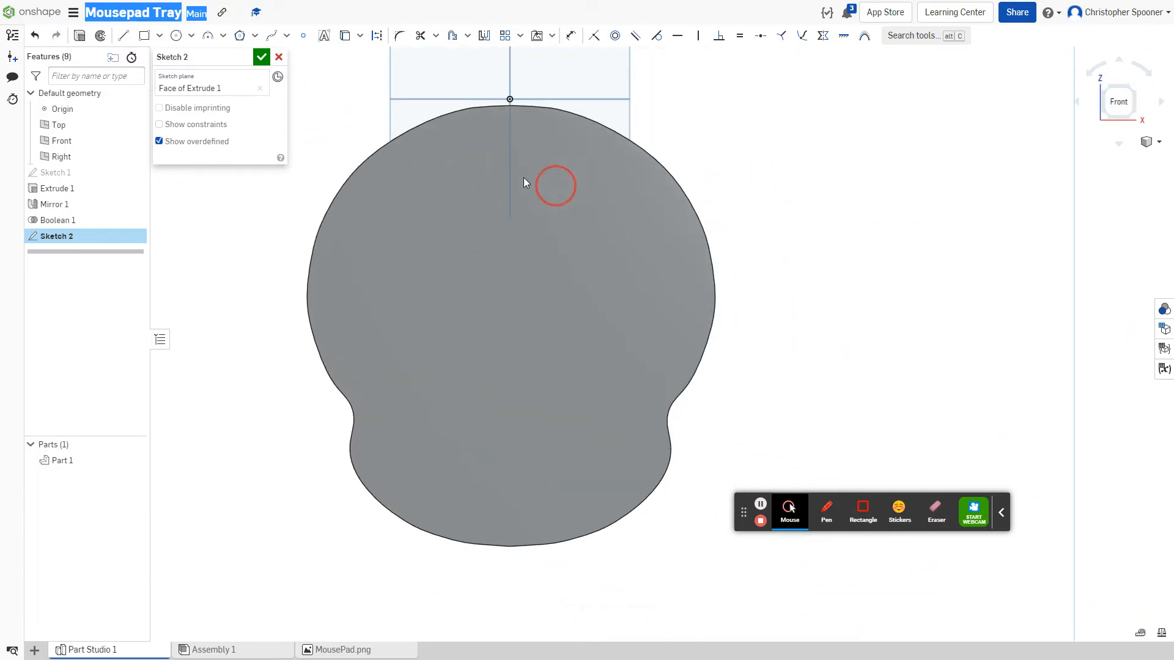
pyautogui.click(348, 38)
pyautogui.click(415, 226)
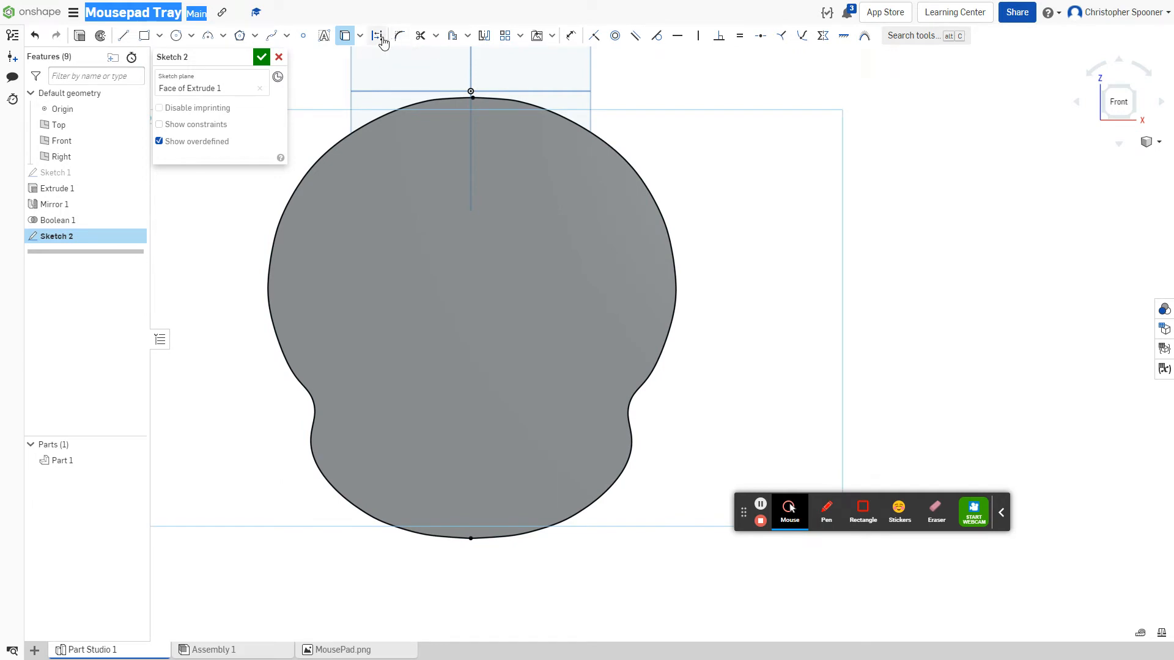
# Offset both halves of the projected outline outward by 0.024 in
pyautogui.click(453, 38)
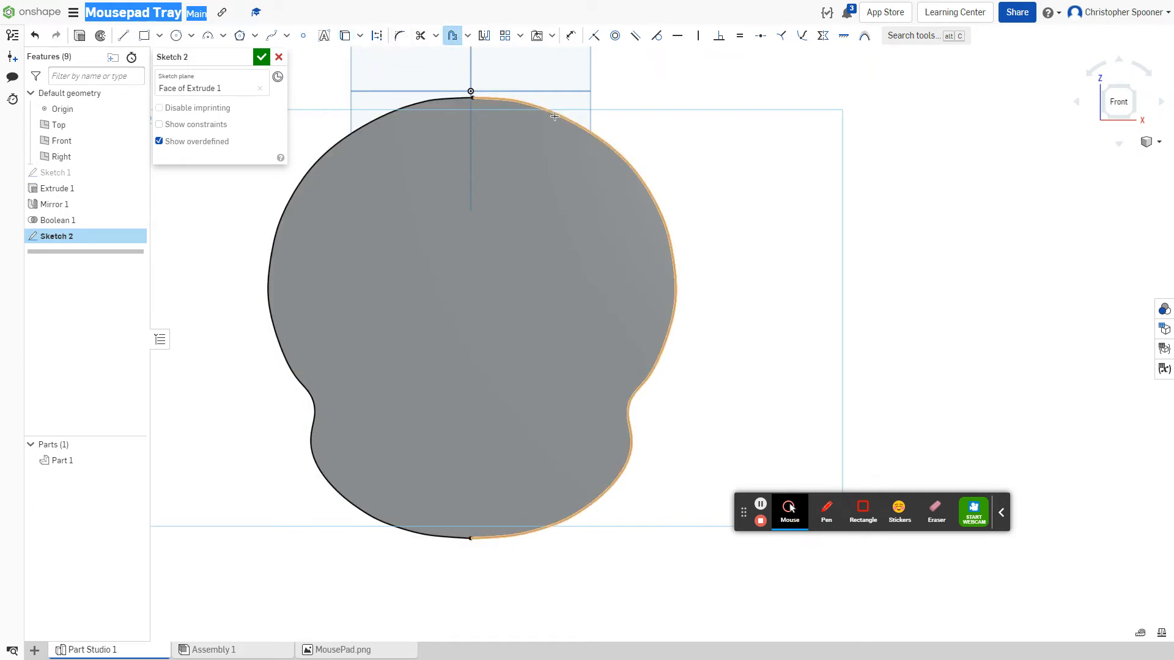
pyautogui.click(554, 115)
pyautogui.click(432, 99)
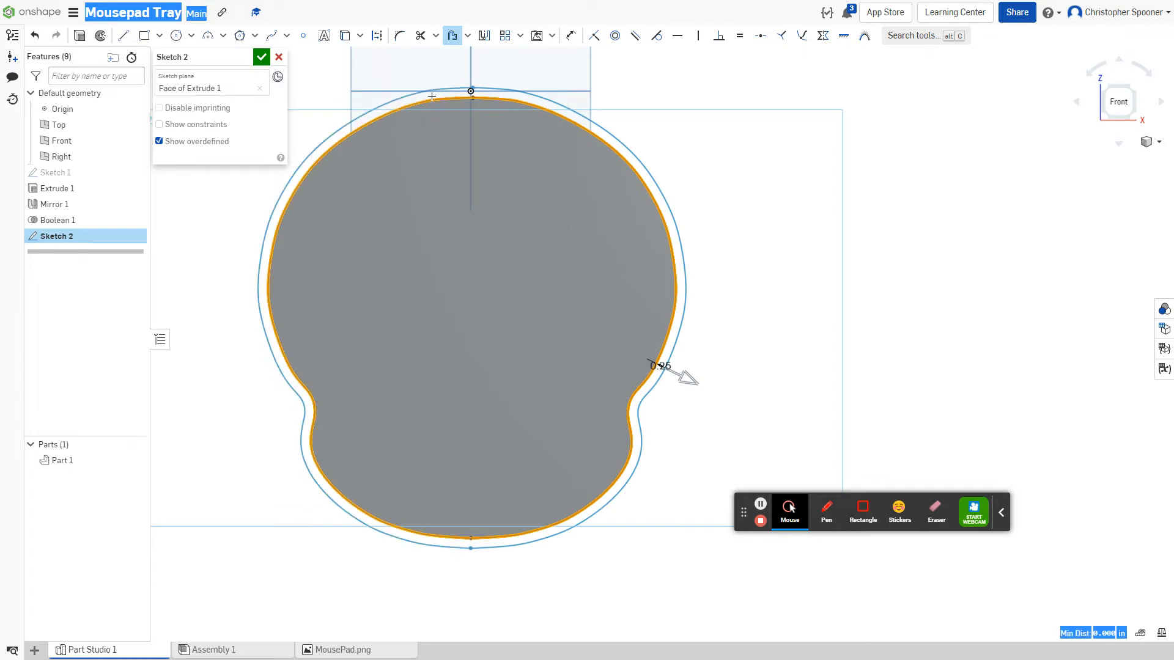
pyautogui.scroll(5, 662, 366)
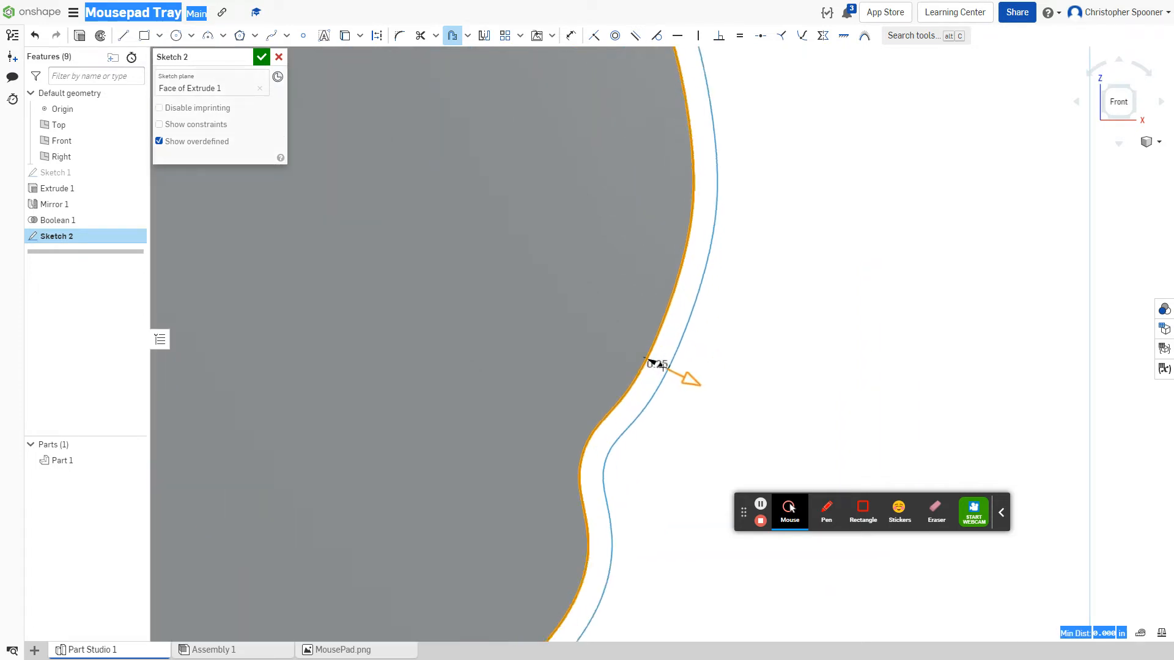
pyautogui.doubleClick(658, 363)
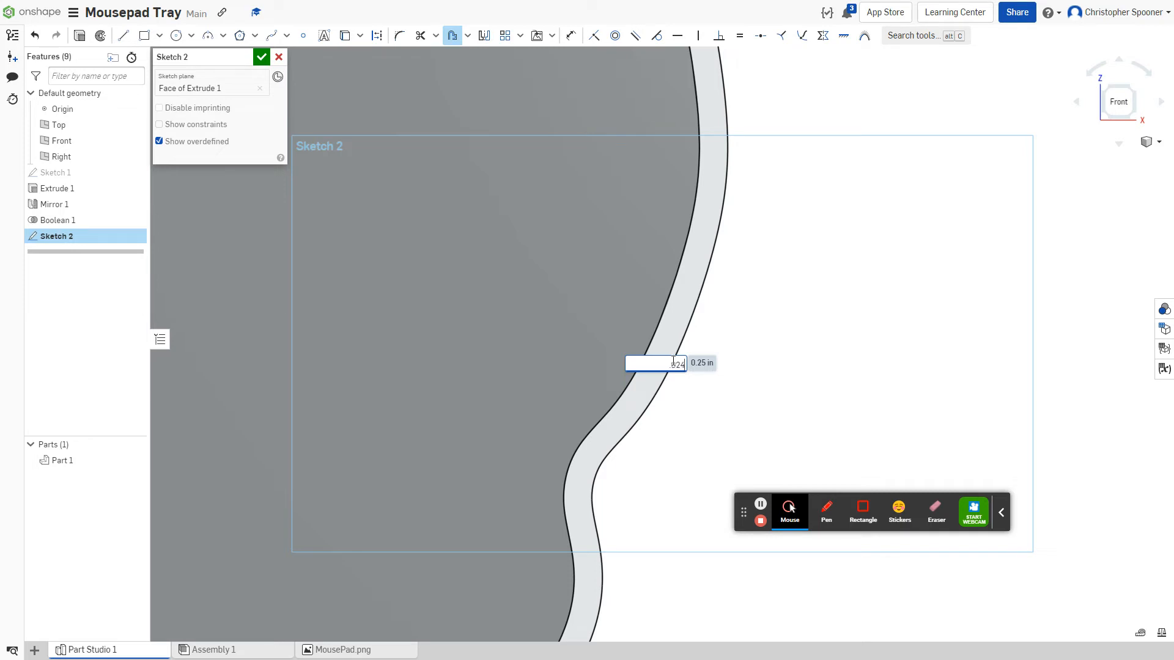
pyautogui.press('Return')
pyautogui.scroll(2, 653, 362)
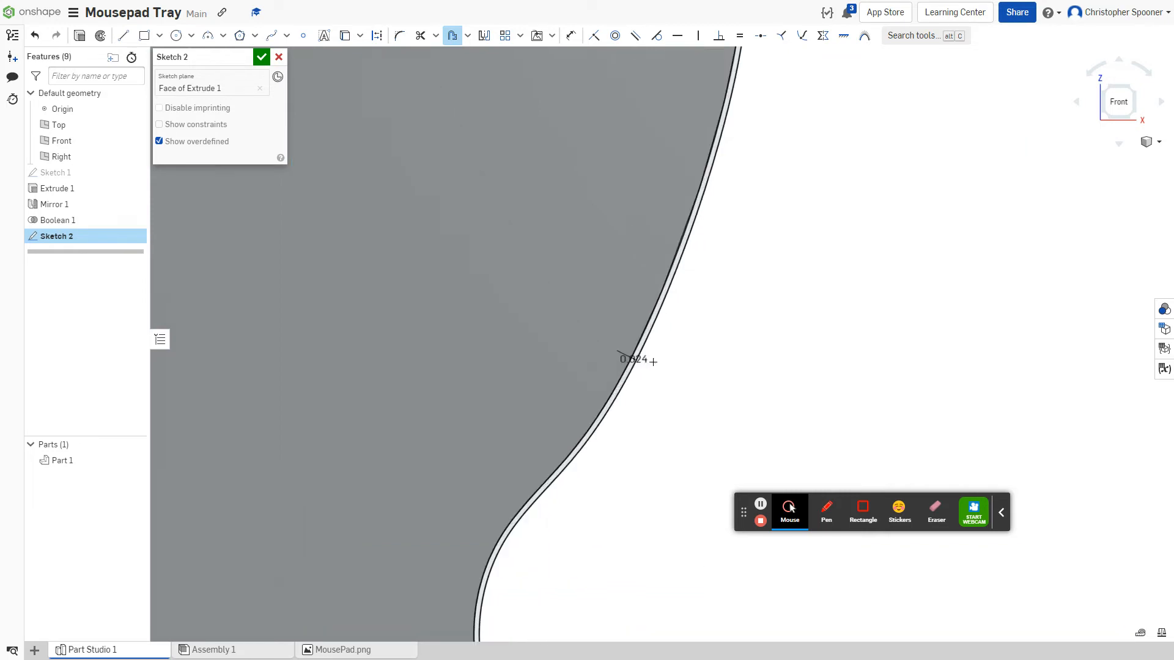
# Set the clearance offset around the pad outline to 0.025 in
pyautogui.doubleClick(637, 358)
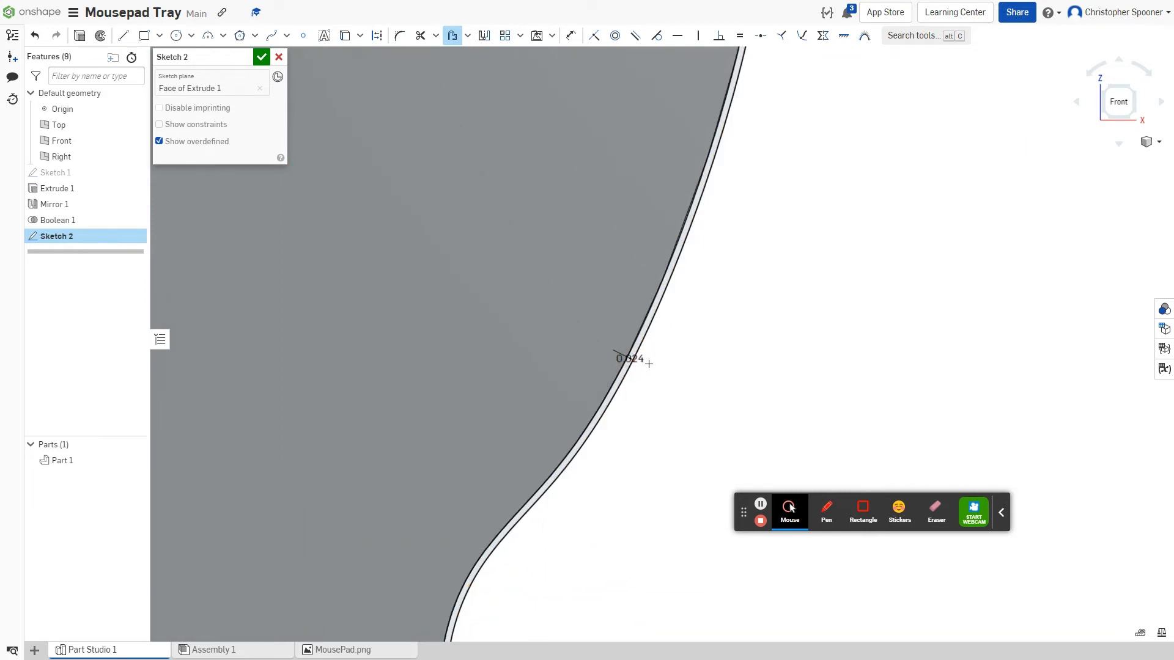
pyautogui.scroll(4, 640, 361)
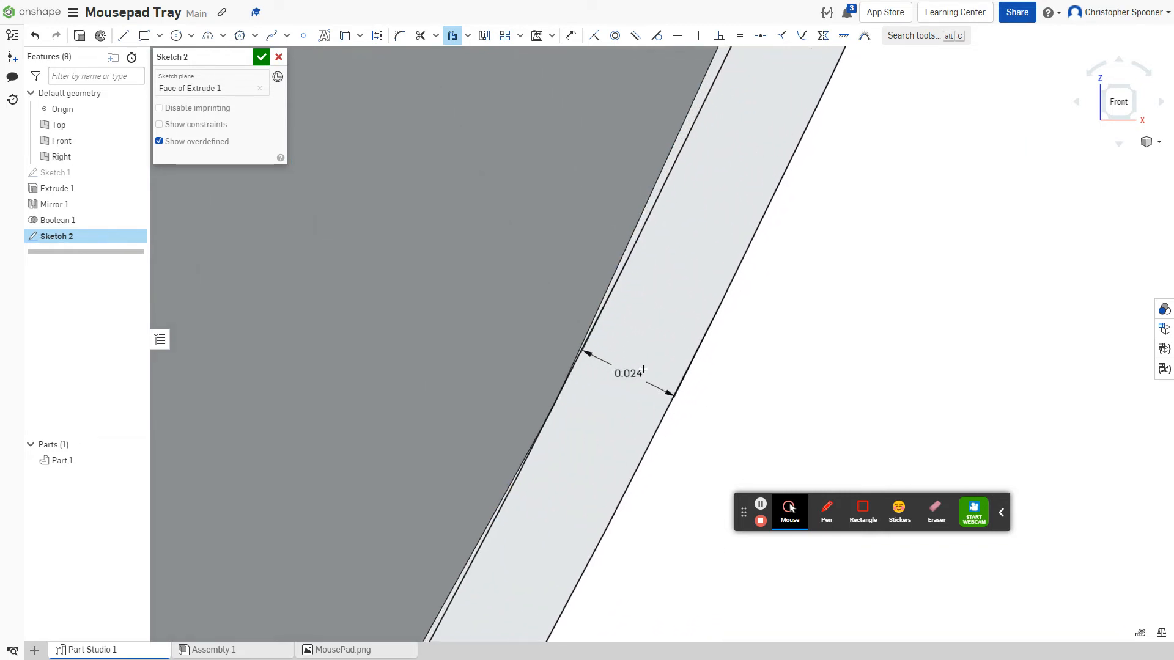
pyautogui.click(637, 373)
pyautogui.click(626, 373)
pyautogui.click(625, 374)
pyautogui.rightClick(625, 374)
pyautogui.click(716, 333)
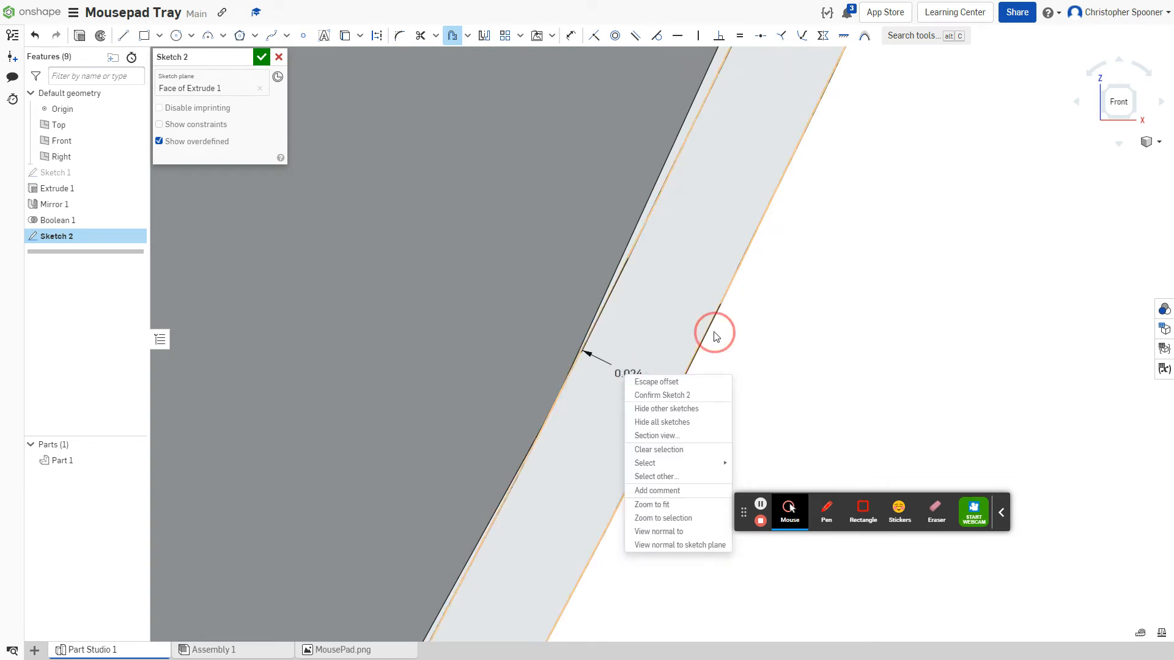
pyautogui.moveTo(745, 521); pyautogui.dragTo(41, 626)
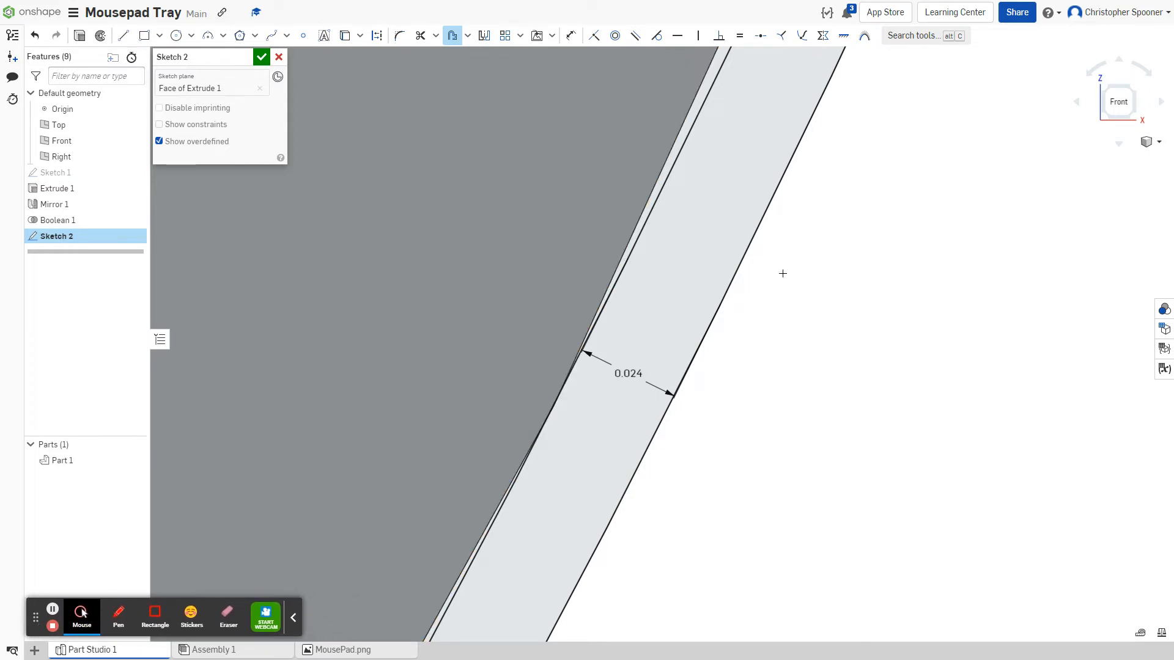
pyautogui.click(452, 35)
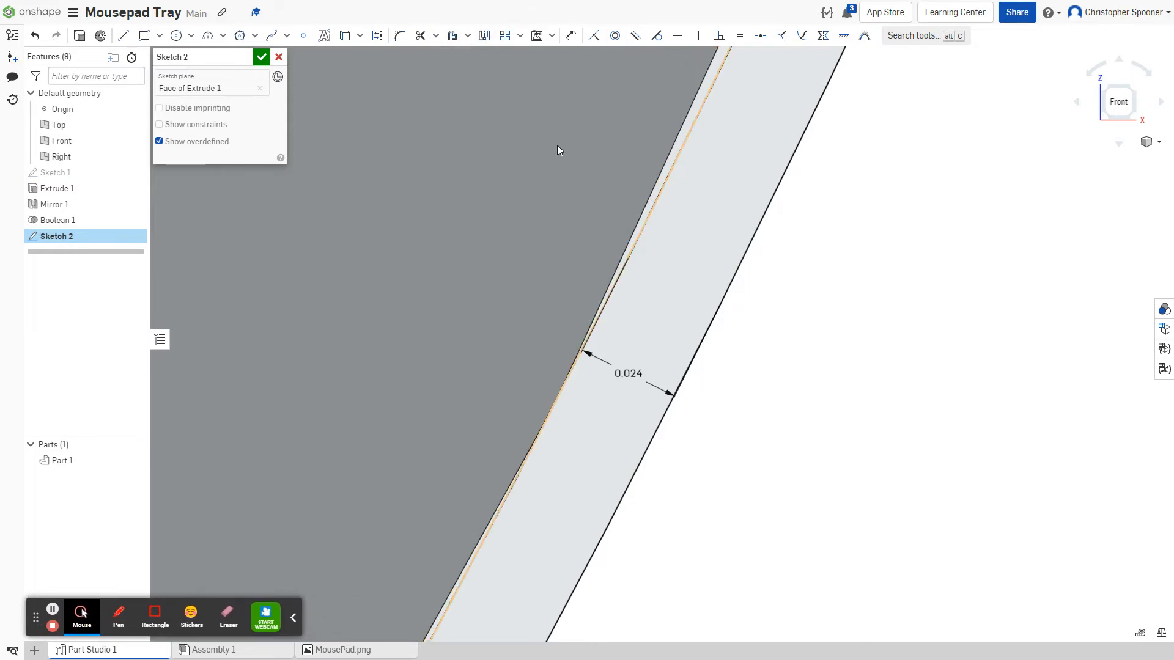
pyautogui.click(635, 375)
pyautogui.doubleClick(635, 375)
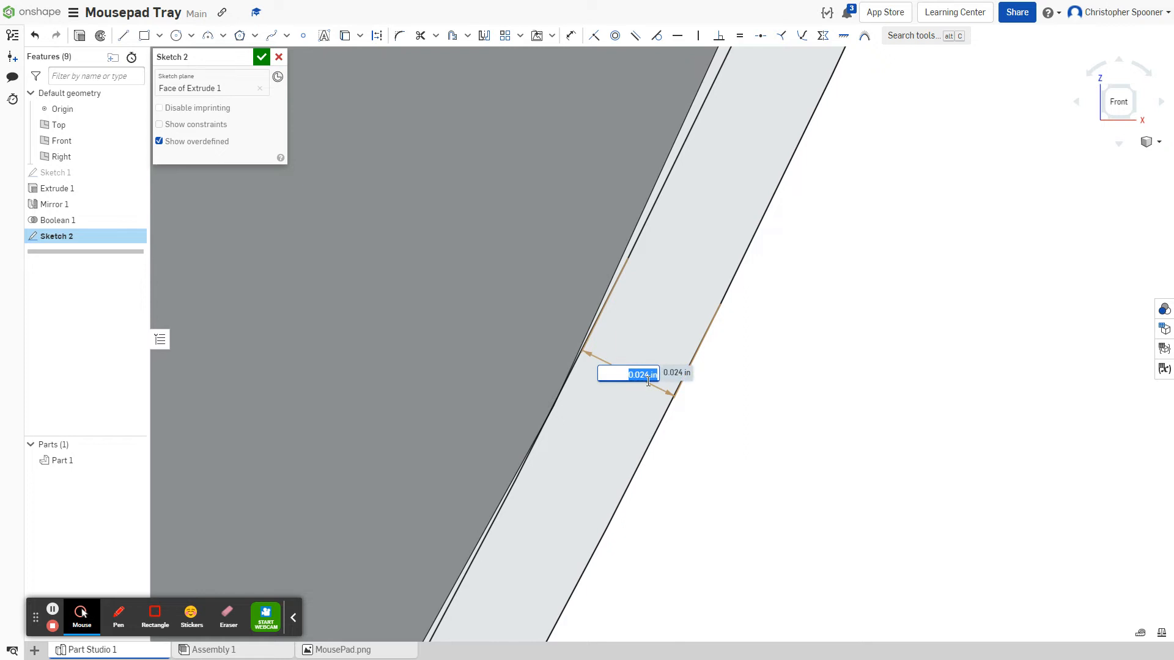
pyautogui.write('.025')
pyautogui.press('Return')
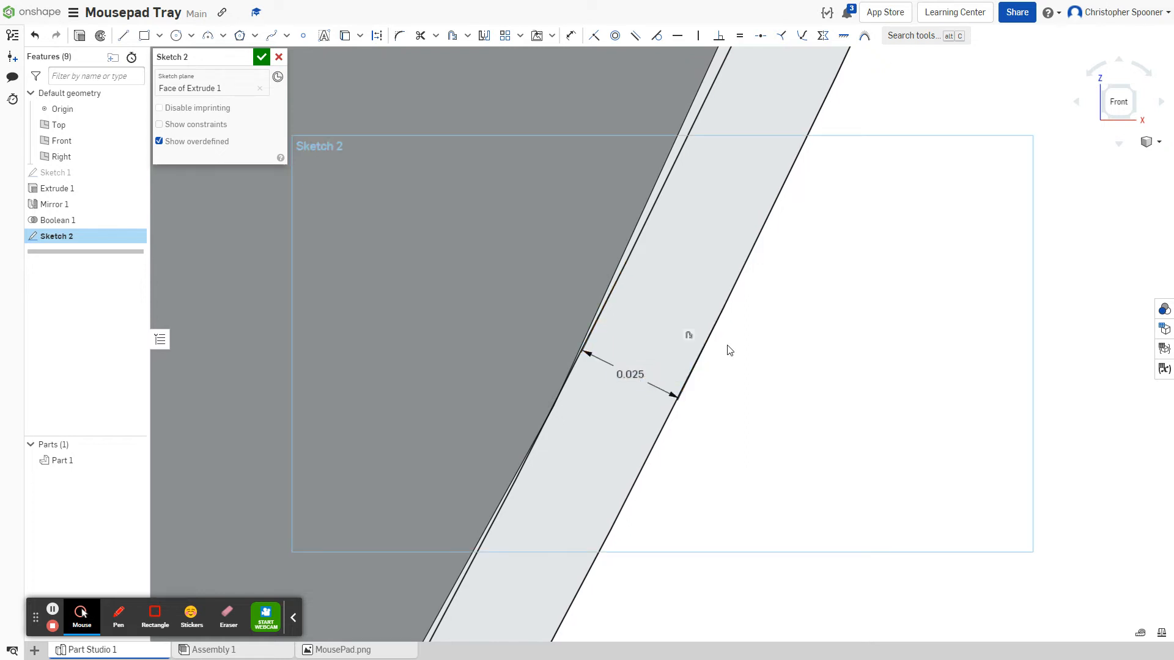
# Offset both halves of the clearance outline outward by 0.1 in to form the tray's wall profile
pyautogui.scroll(3, 729, 349)
pyautogui.scroll(-7, 730, 348)
pyautogui.scroll(-8, 732, 347)
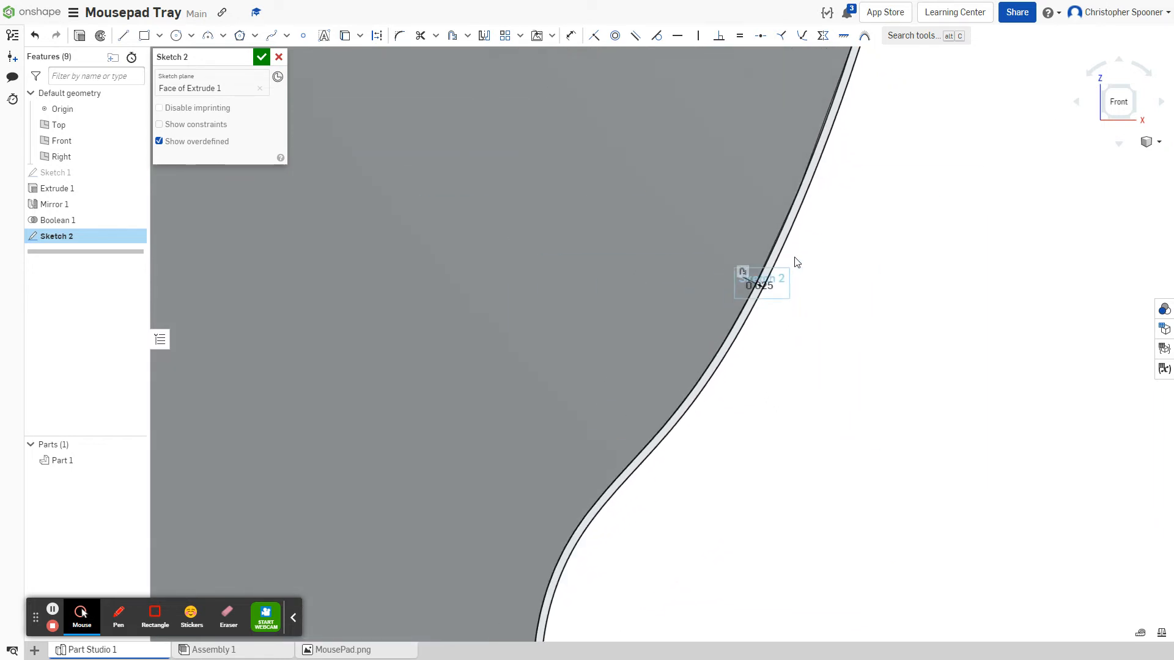
pyautogui.click(453, 36)
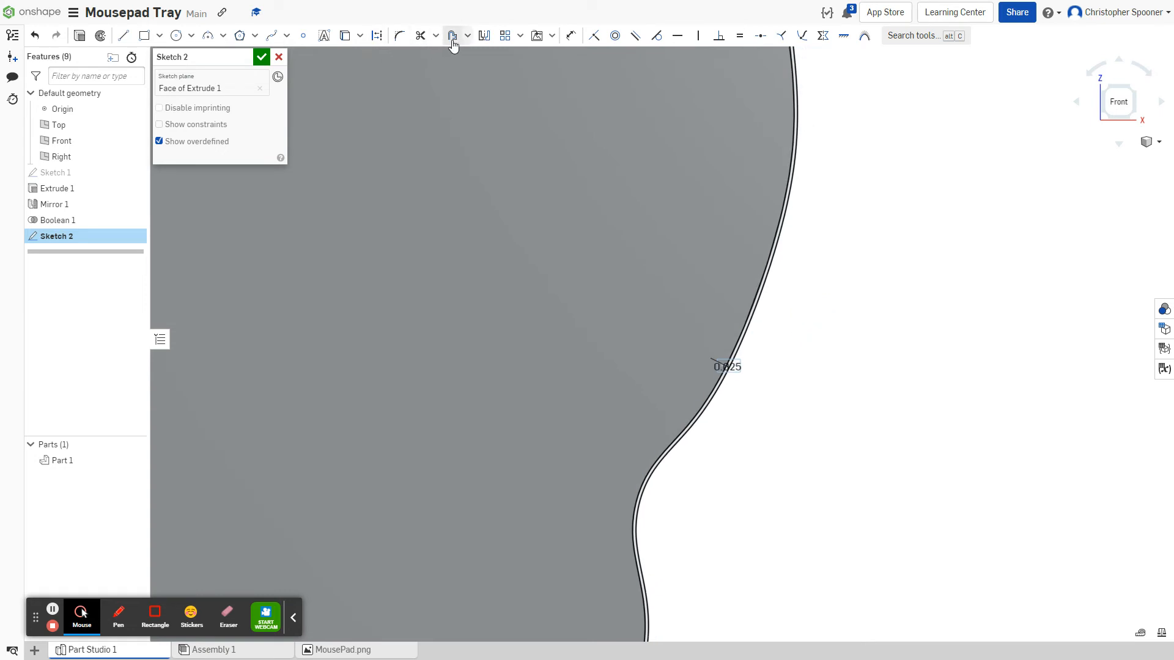
pyautogui.click(757, 306)
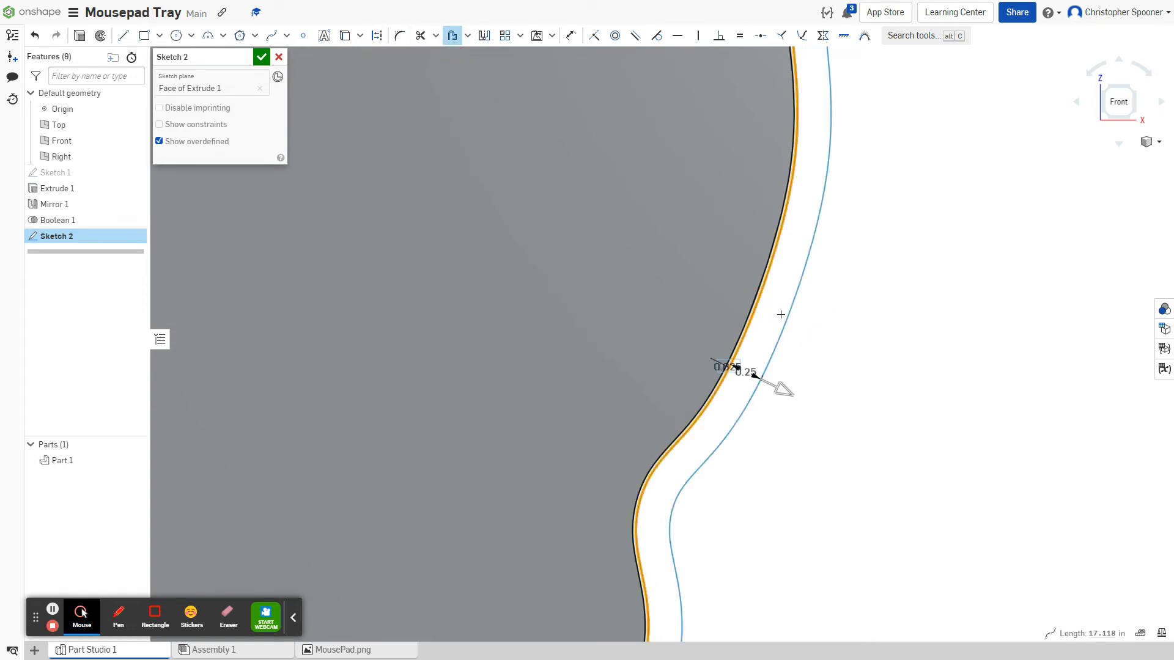
pyautogui.scroll(-8, 778, 383)
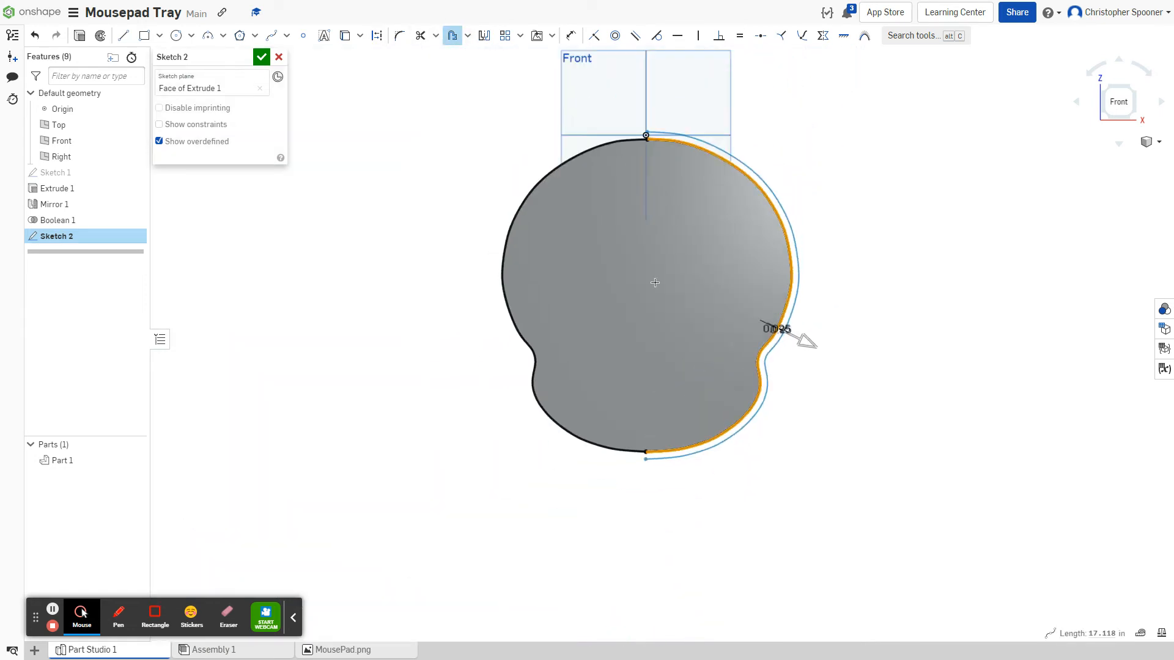
pyautogui.scroll(10, 523, 330)
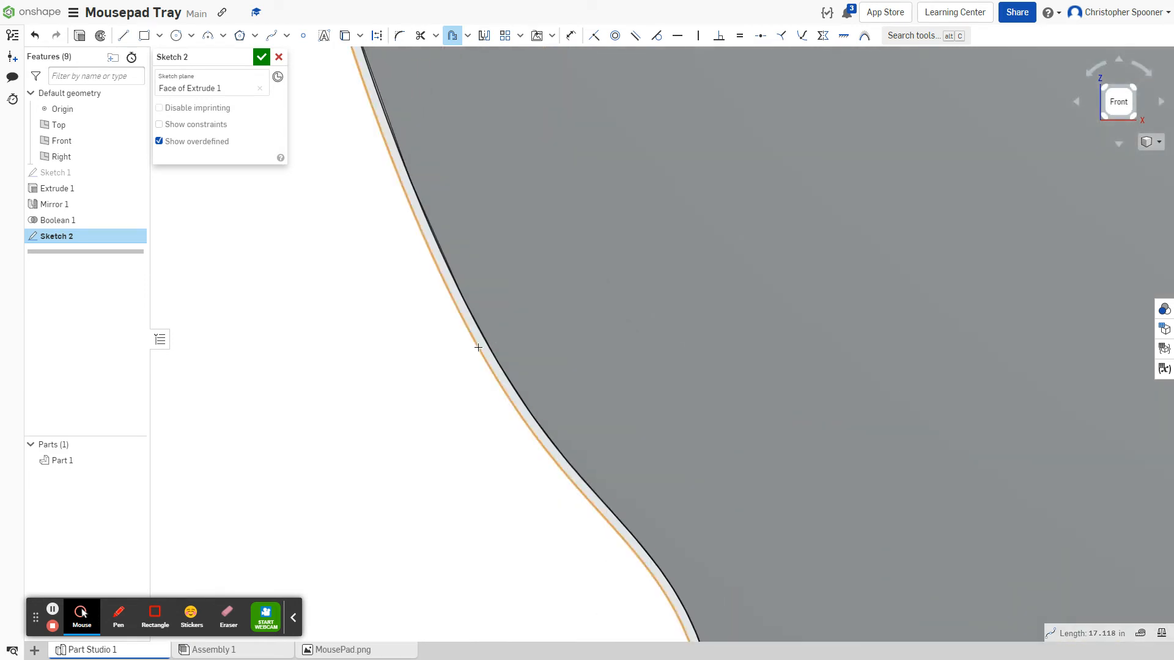
pyautogui.scroll(-10, 468, 357)
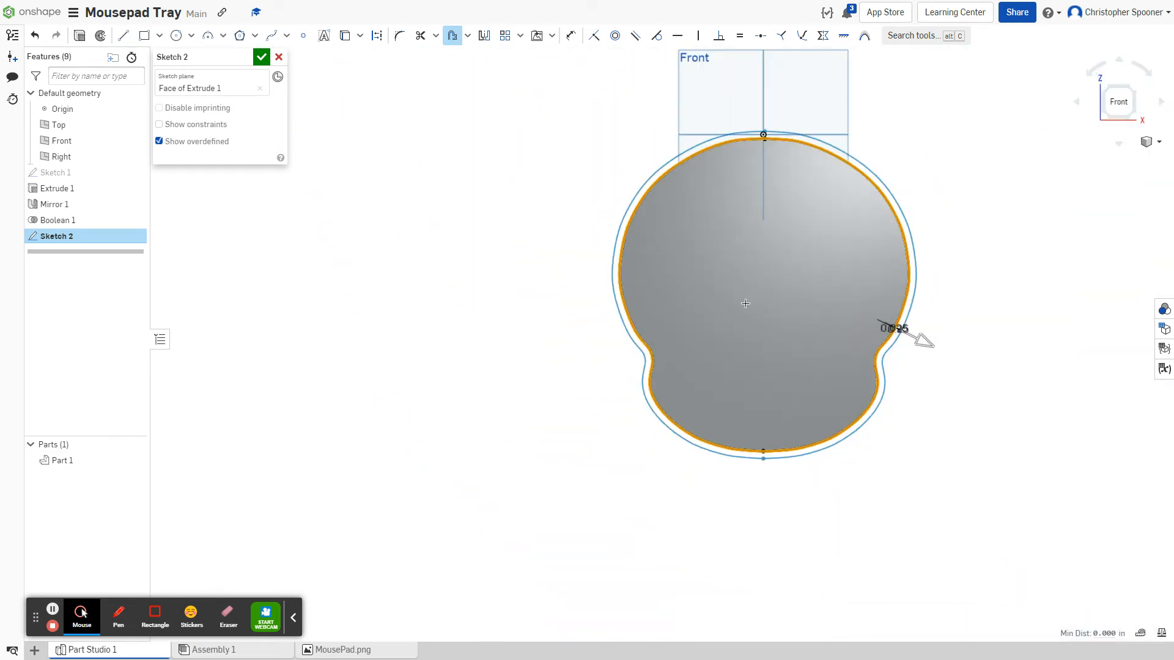
pyautogui.scroll(5, 903, 316)
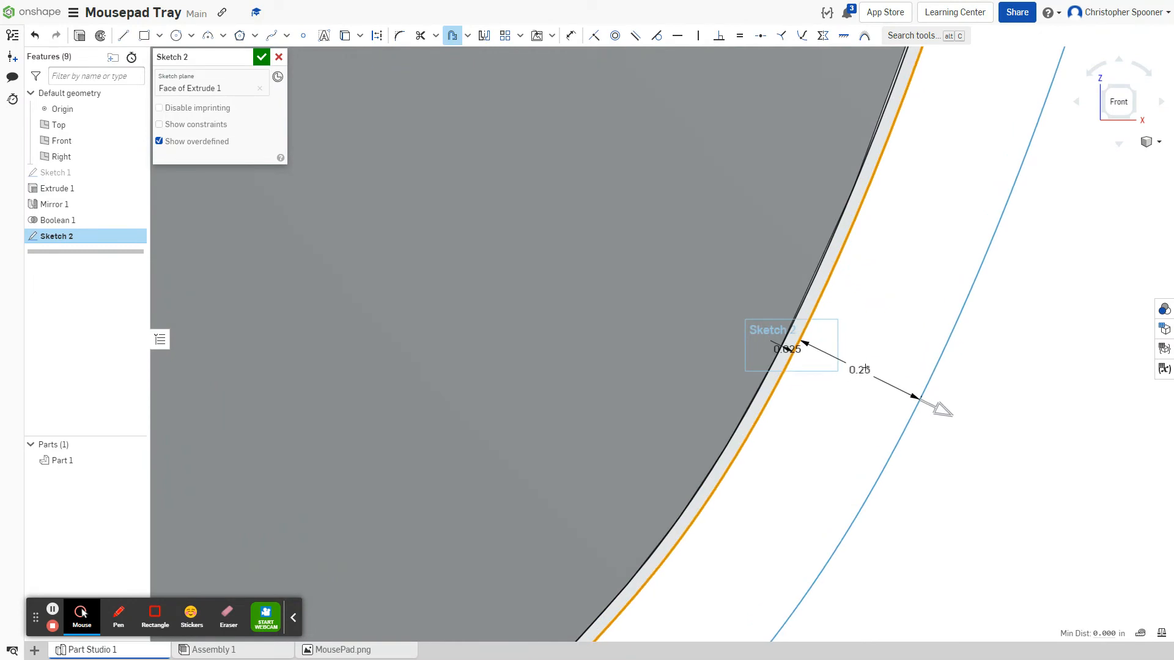
pyautogui.scroll(1, 863, 373)
pyautogui.doubleClick(859, 371)
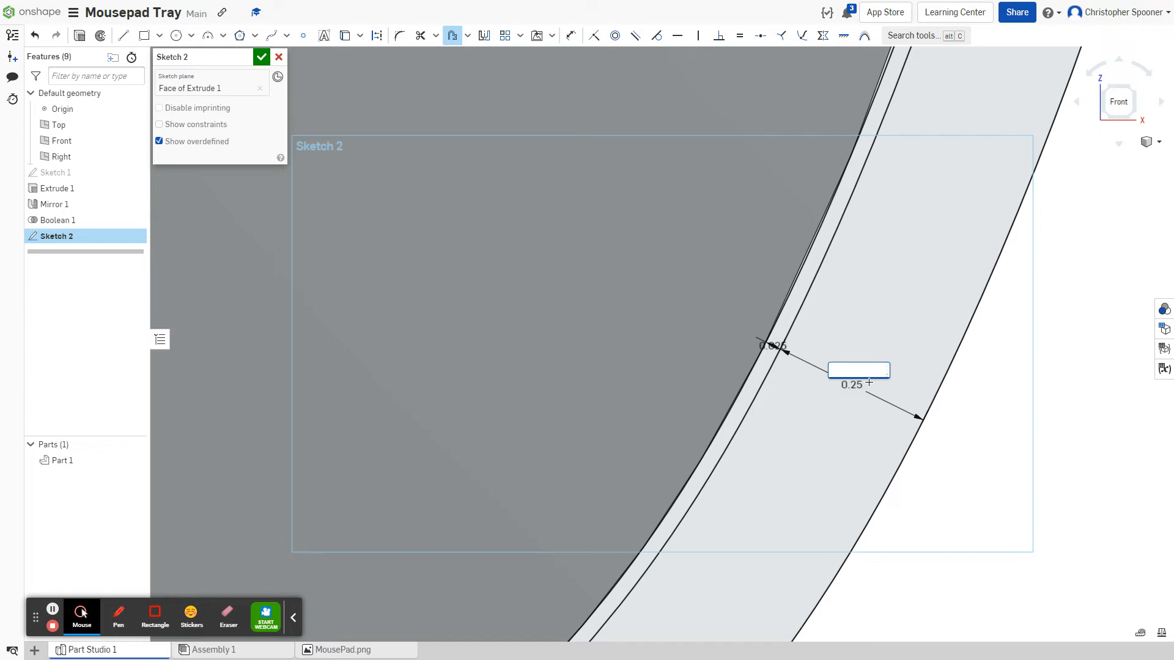
pyautogui.press('Return')
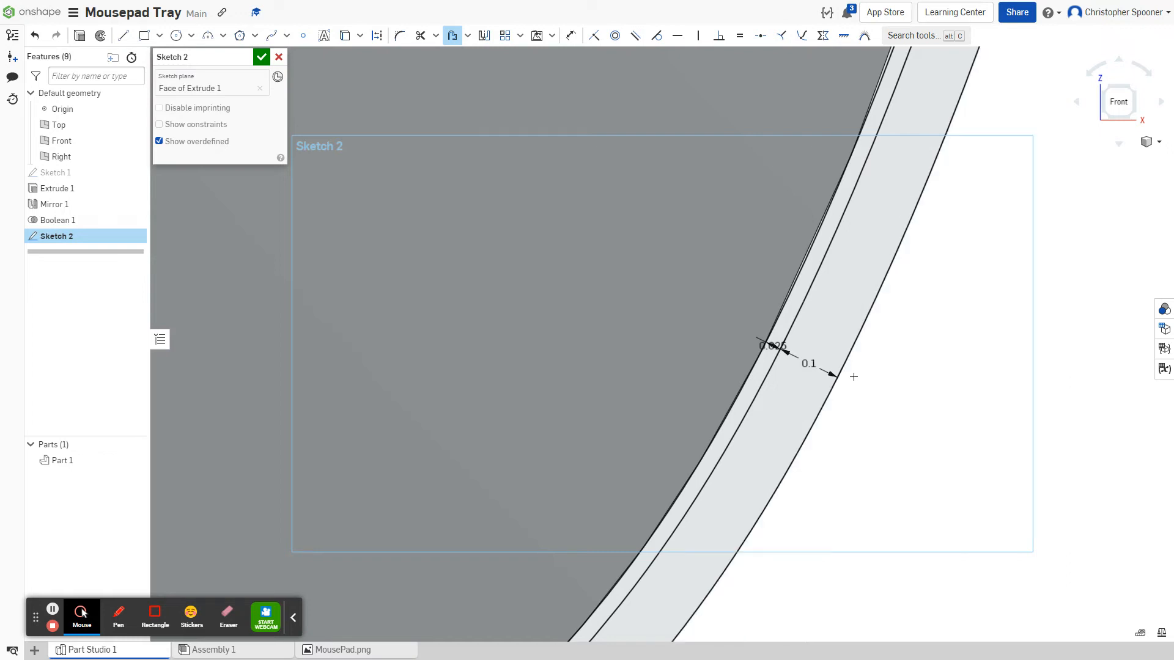
# Start an extrusion of Sketch 2 that includes the wall ring, the clearance gap and the pad region
pyautogui.scroll(-4, 886, 352)
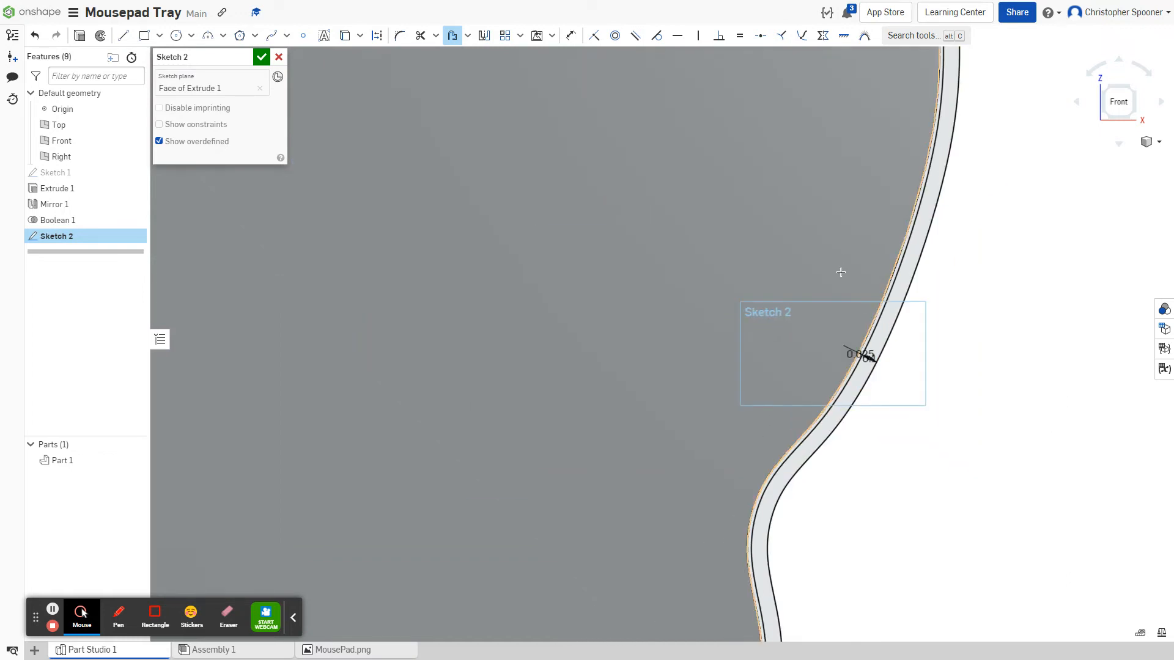
pyautogui.hotkey('shift', 'e')
pyautogui.scroll(5, 905, 350)
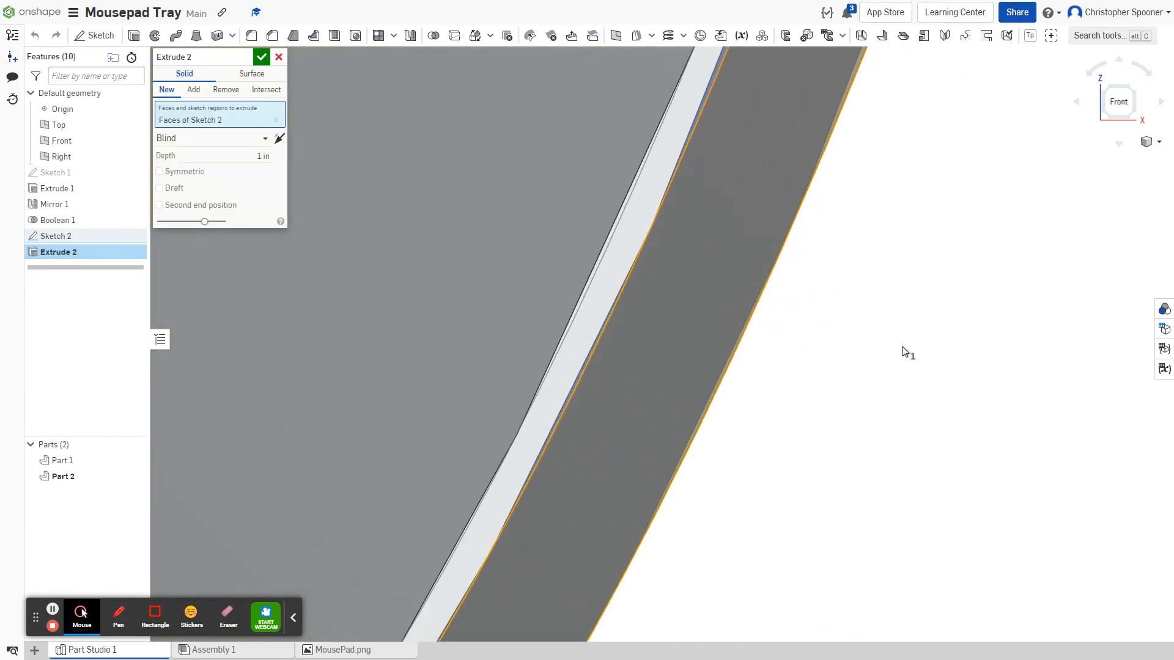
pyautogui.moveTo(891, 356)
pyautogui.mouseDown(button='right')
pyautogui.moveTo(925, 349)
pyautogui.moveTo(907, 324)
pyautogui.moveTo(909, 356)
pyautogui.moveTo(898, 343)
pyautogui.mouseUp(button='right')
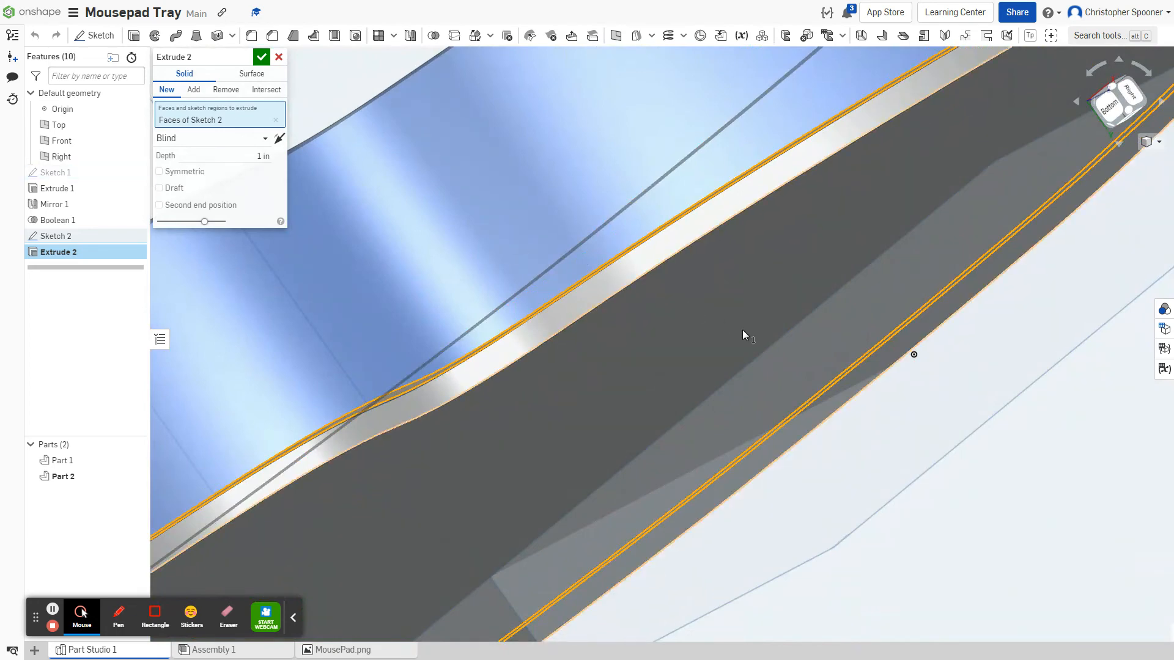
pyautogui.moveTo(742, 330); pyautogui.dragTo(878, 385, button='right')
pyautogui.scroll(-4, 878, 385)
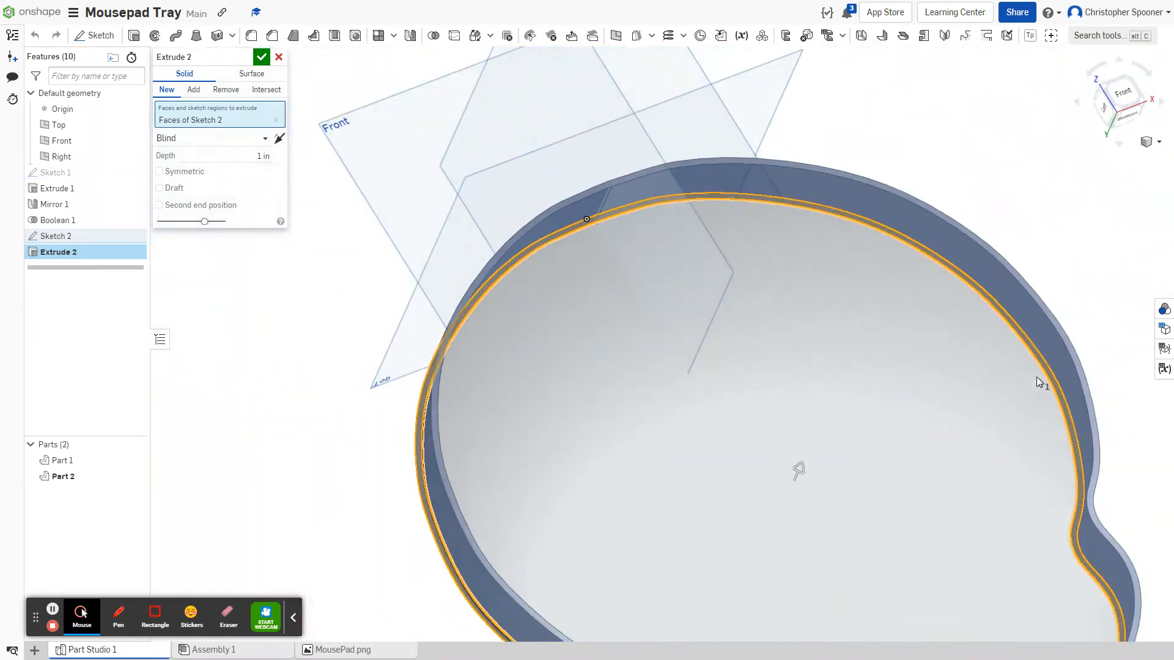
pyautogui.scroll(5, 1037, 377)
pyautogui.click(1058, 413)
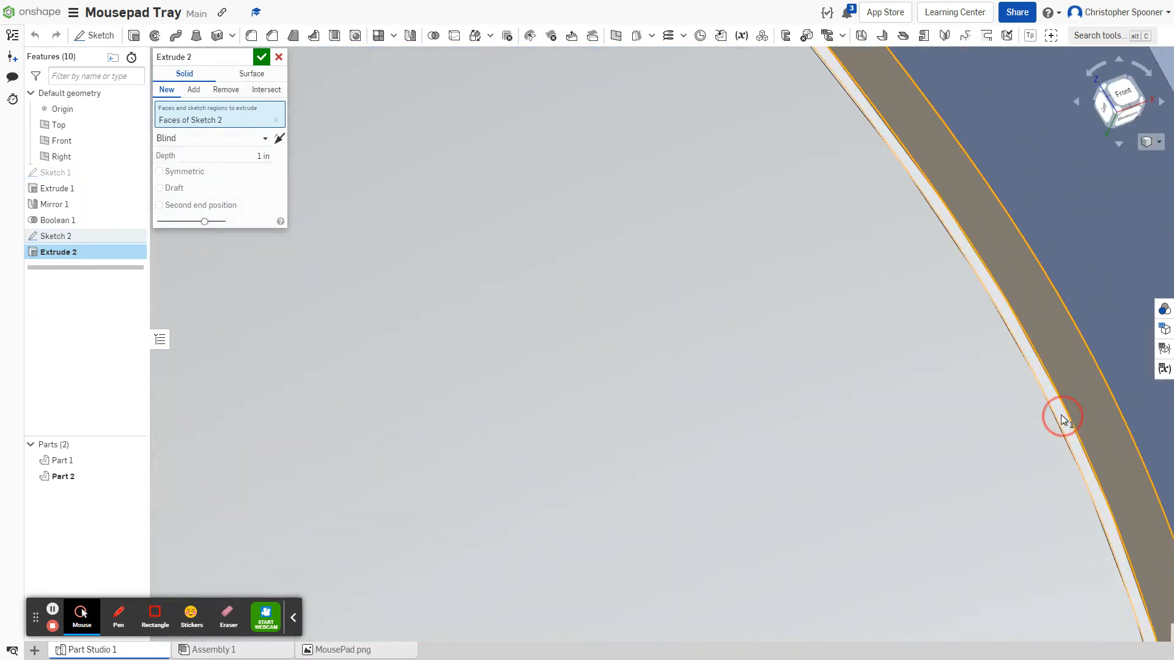
pyautogui.click(908, 429)
pyautogui.scroll(-6, 746, 333)
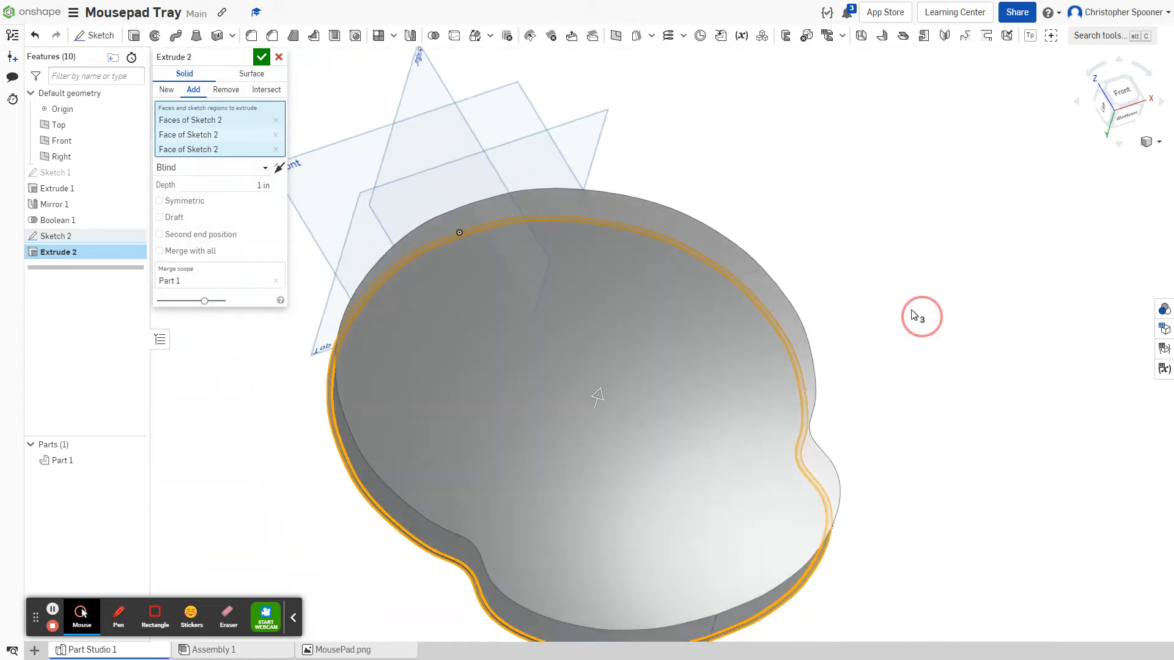
# Reverse the extrusion direction and complete it as a thin base added to Part 1
pyautogui.moveTo(912, 313); pyautogui.dragTo(844, 275, button='right')
pyautogui.click(280, 167)
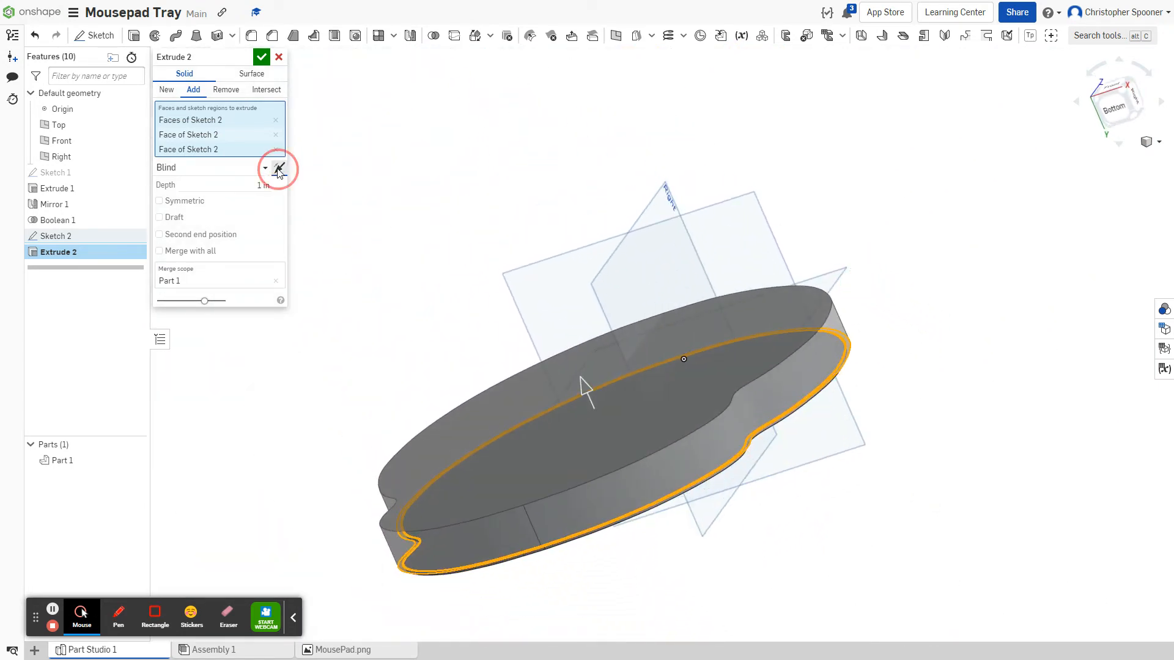
pyautogui.click(262, 186)
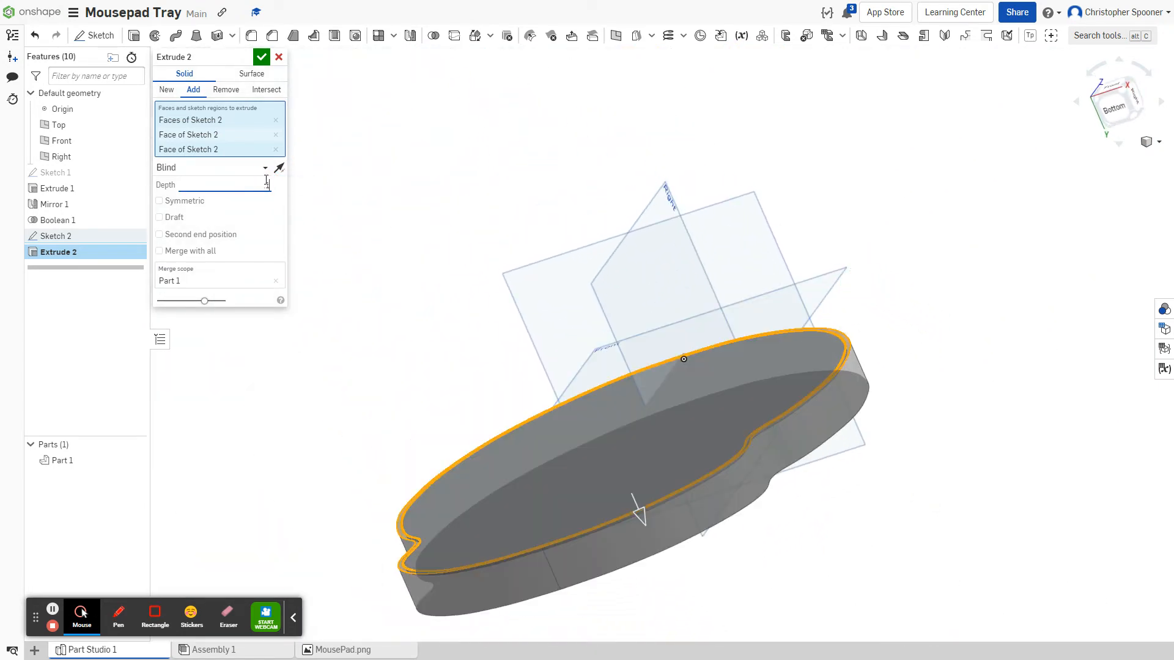
pyautogui.click(261, 57)
# Start a new sketch on the body's broad face and project that face's full outline into it
pyautogui.moveTo(485, 202); pyautogui.dragTo(523, 223, button='right')
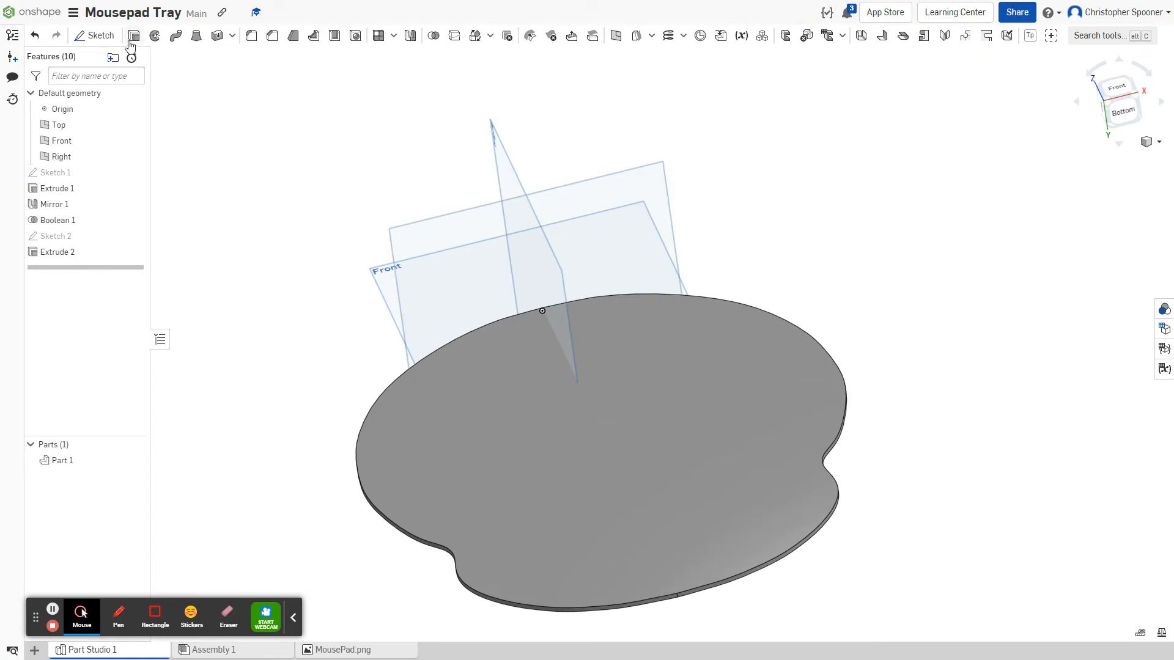
pyautogui.click(94, 35)
pyautogui.click(600, 389)
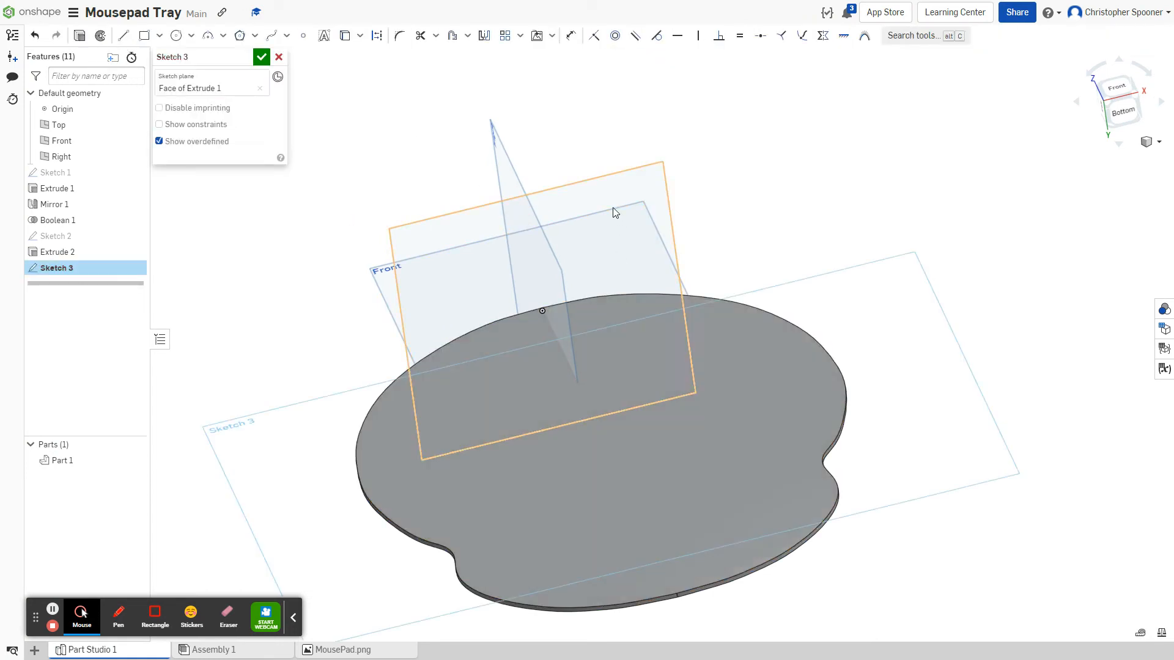
pyautogui.click(345, 35)
pyautogui.click(753, 406)
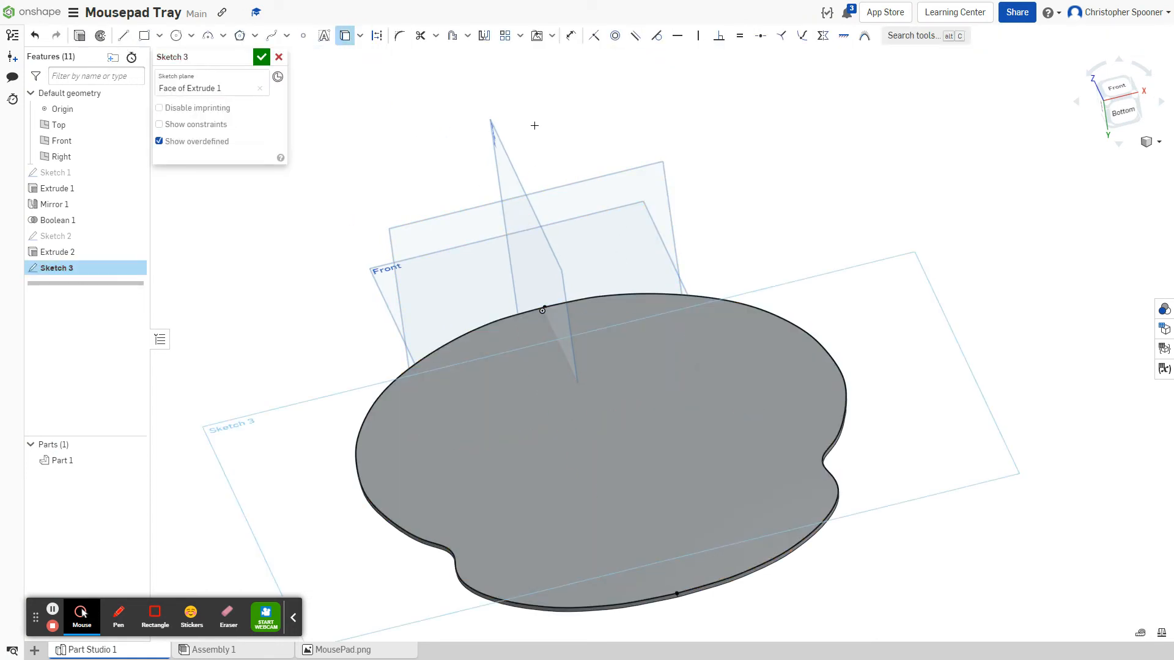
# Try to offset both halves of the projected outline inward by about 1.04 in
pyautogui.click(453, 34)
pyautogui.click(773, 310)
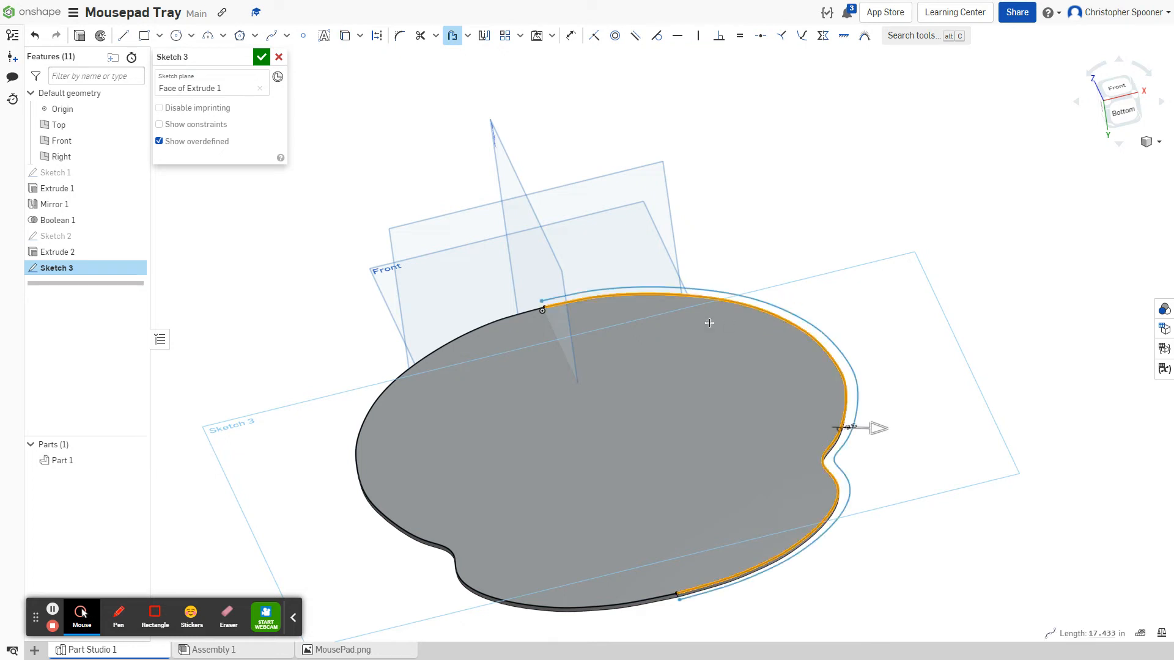
pyautogui.click(527, 315)
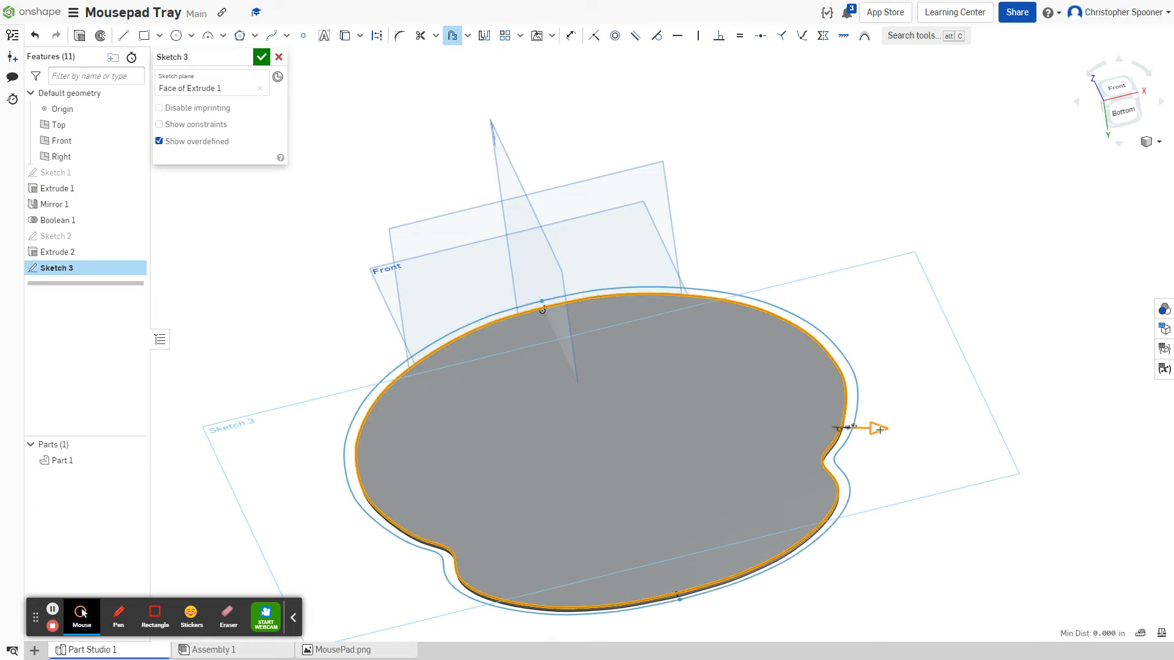
pyautogui.moveTo(879, 430); pyautogui.dragTo(771, 424)
pyautogui.scroll(3, 820, 433)
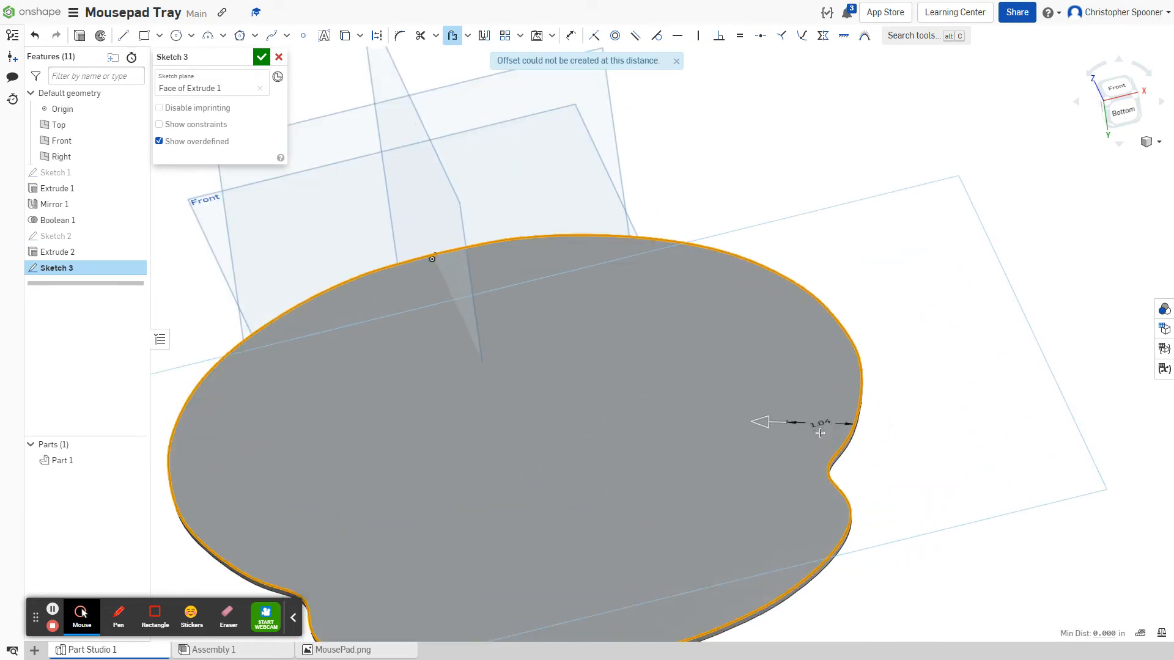
pyautogui.scroll(3, 820, 433)
pyautogui.click(814, 405)
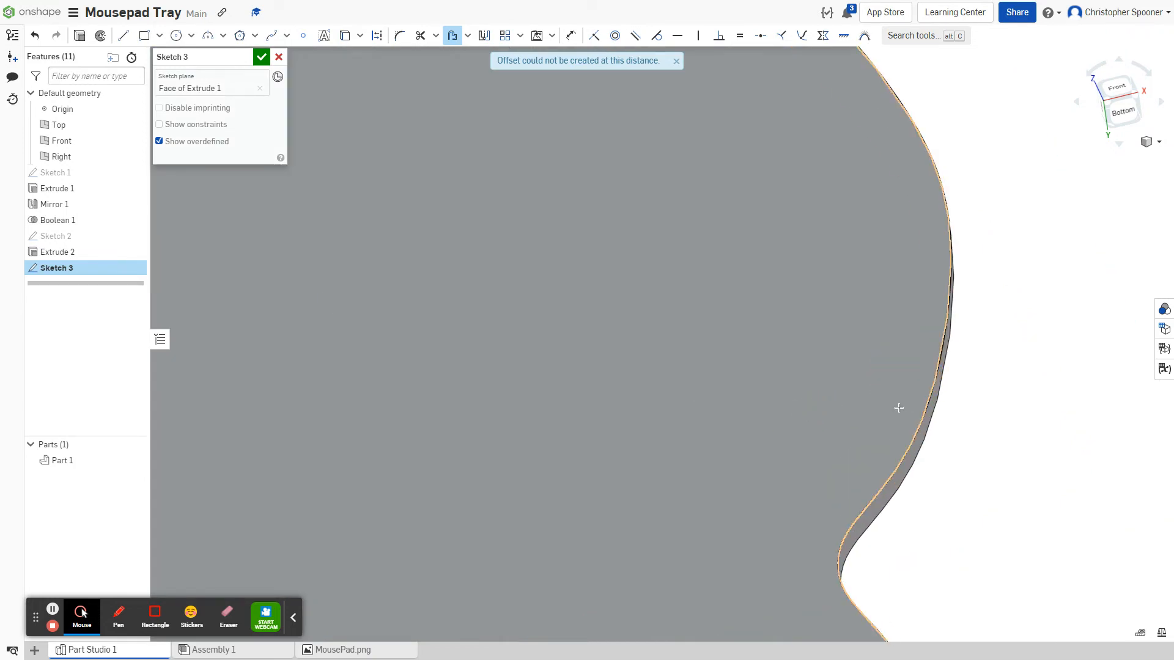
pyautogui.press('f')
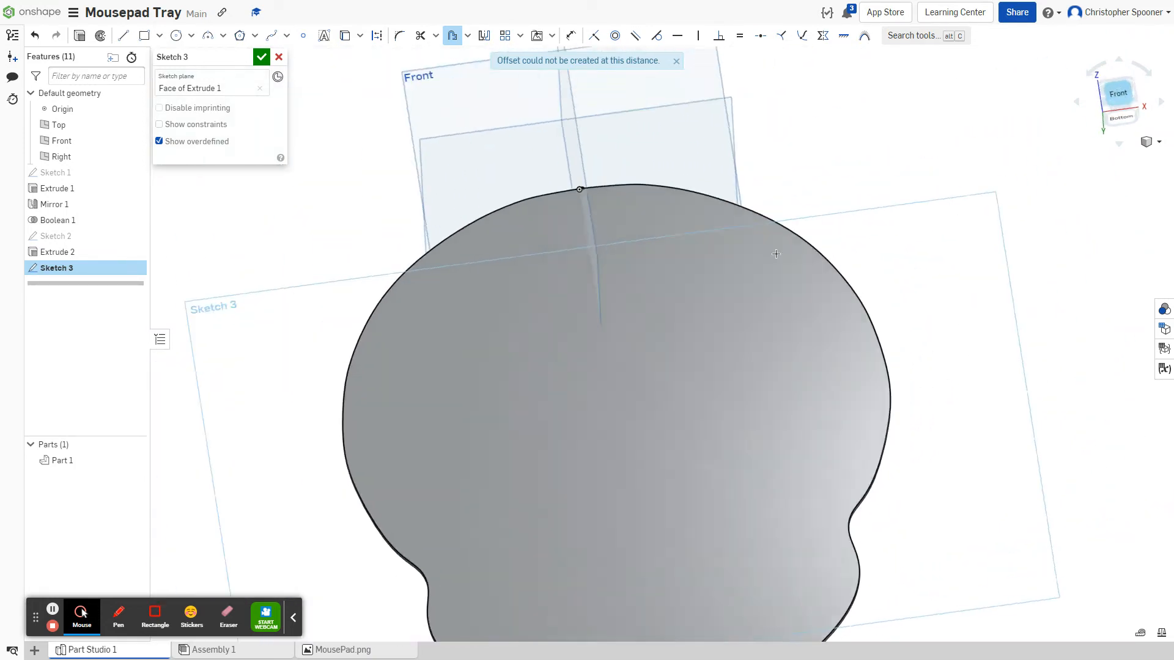
# Retry an inward offset of the two projected outline halves, starting from the sketch's front view
pyautogui.click(458, 39)
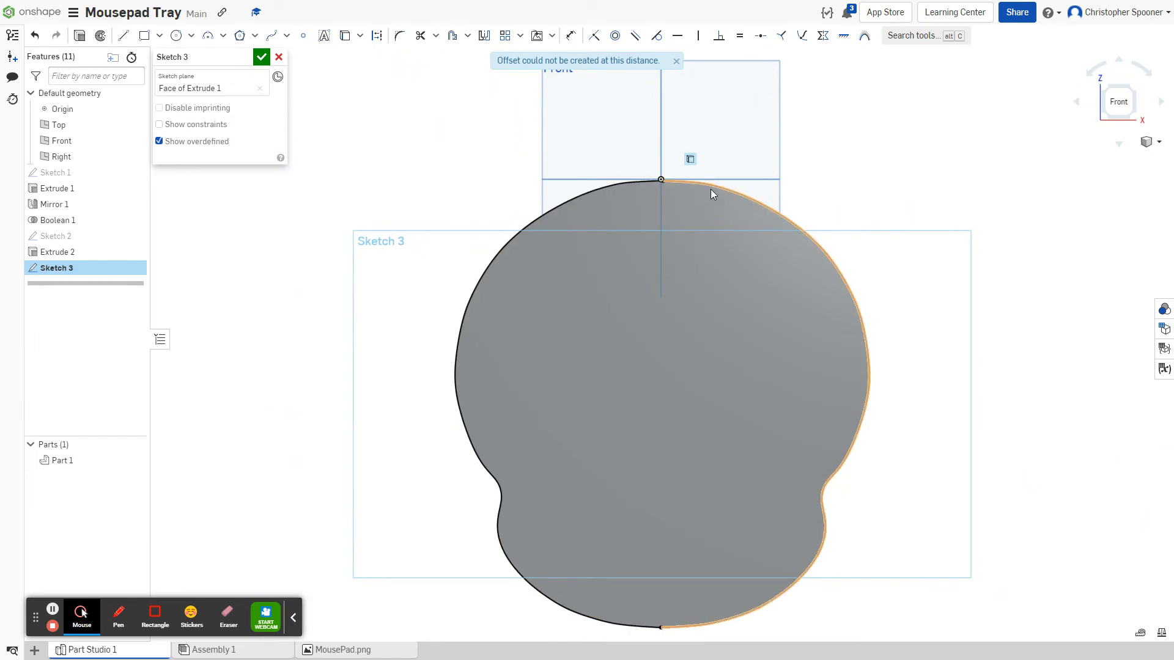
pyautogui.click(458, 37)
pyautogui.click(705, 186)
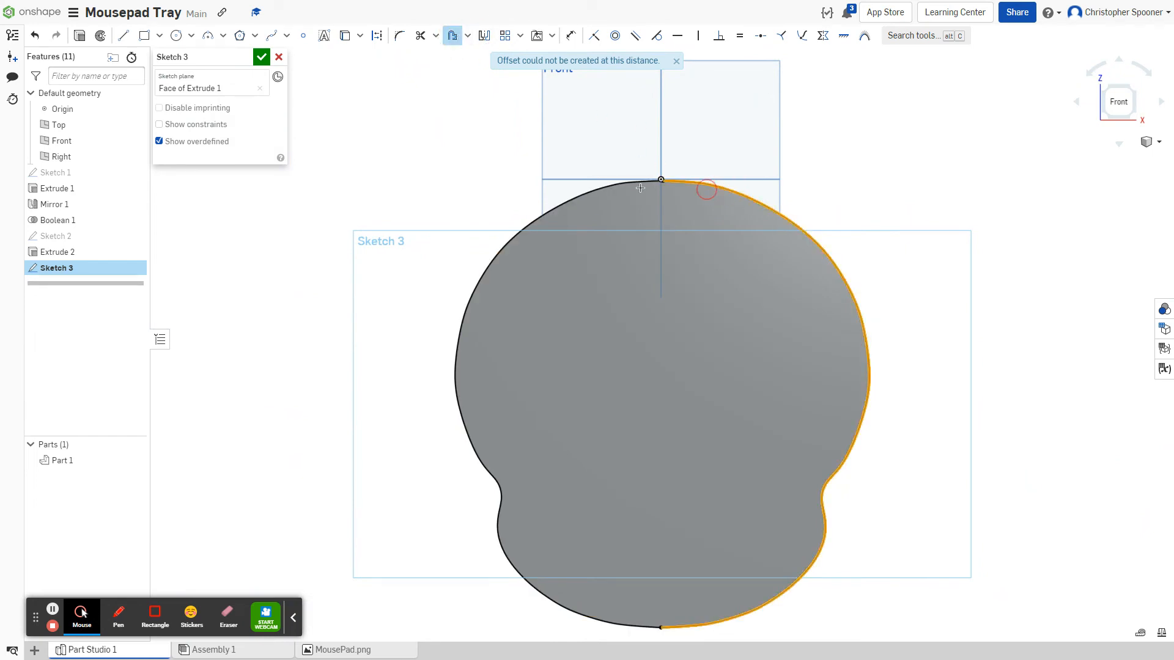
pyautogui.click(624, 185)
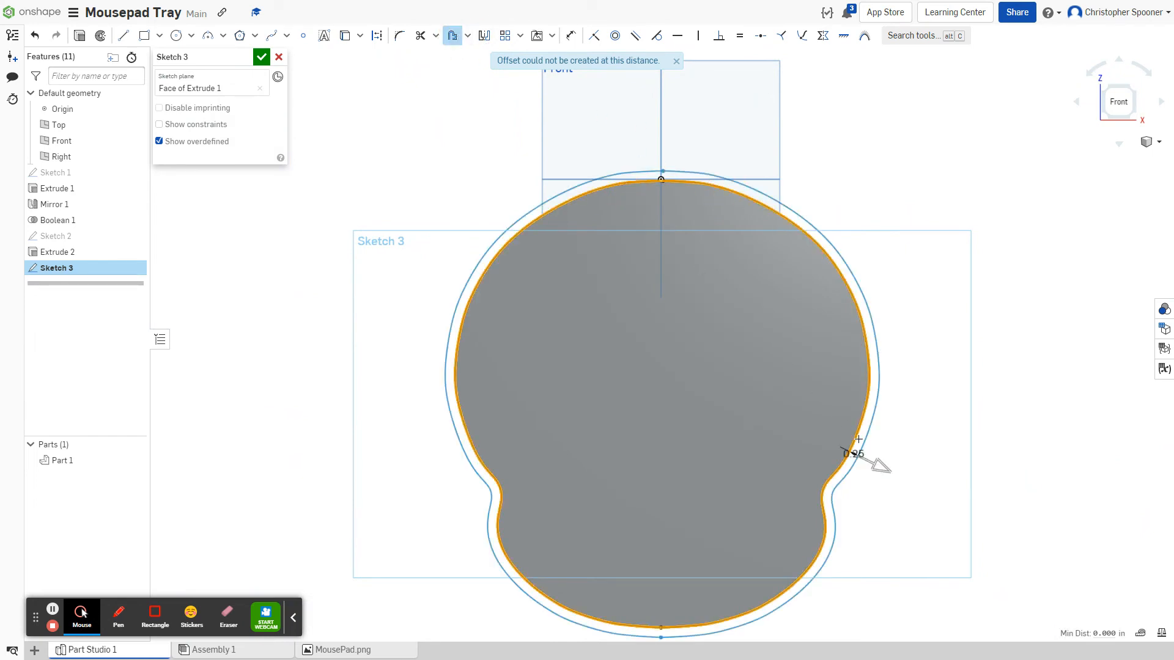
pyautogui.moveTo(887, 470); pyautogui.dragTo(841, 444)
pyautogui.click(836, 445)
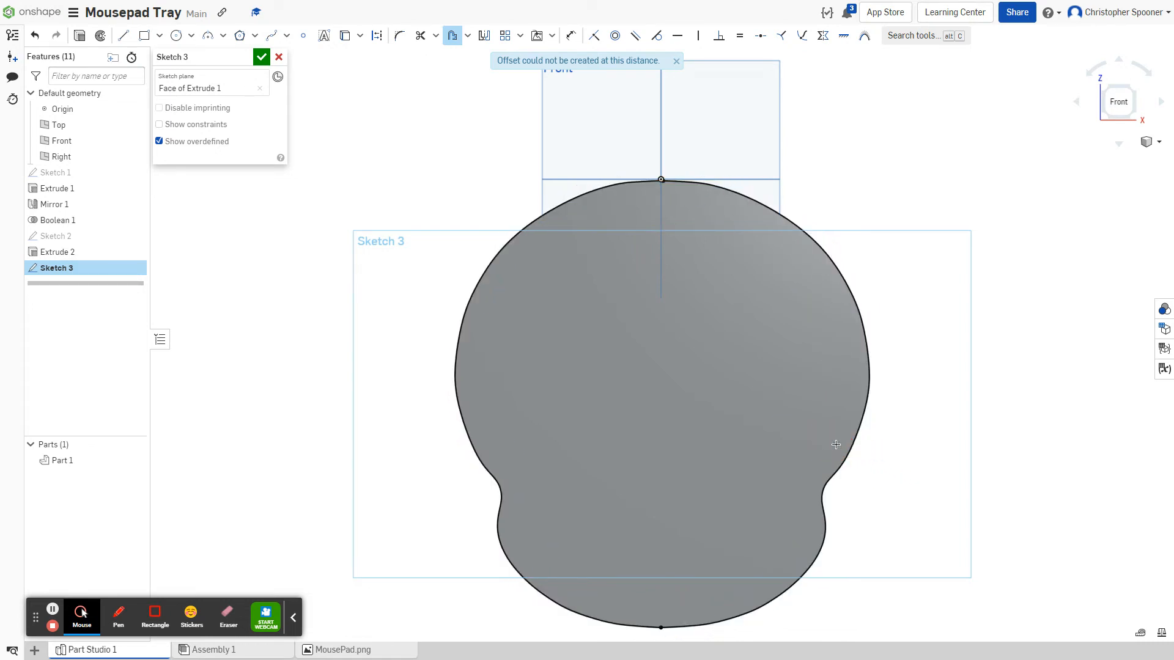
# Offset both halves of the projected outline inward and set the offset distance to 0.1 in
pyautogui.click(454, 35)
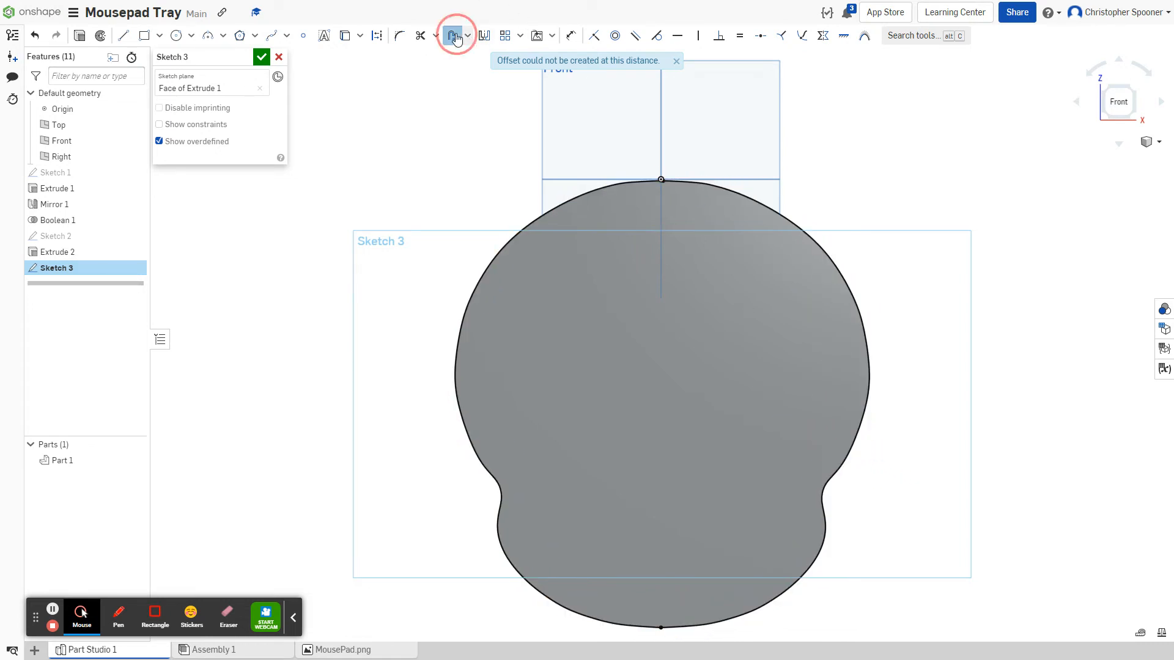
pyautogui.click(861, 307)
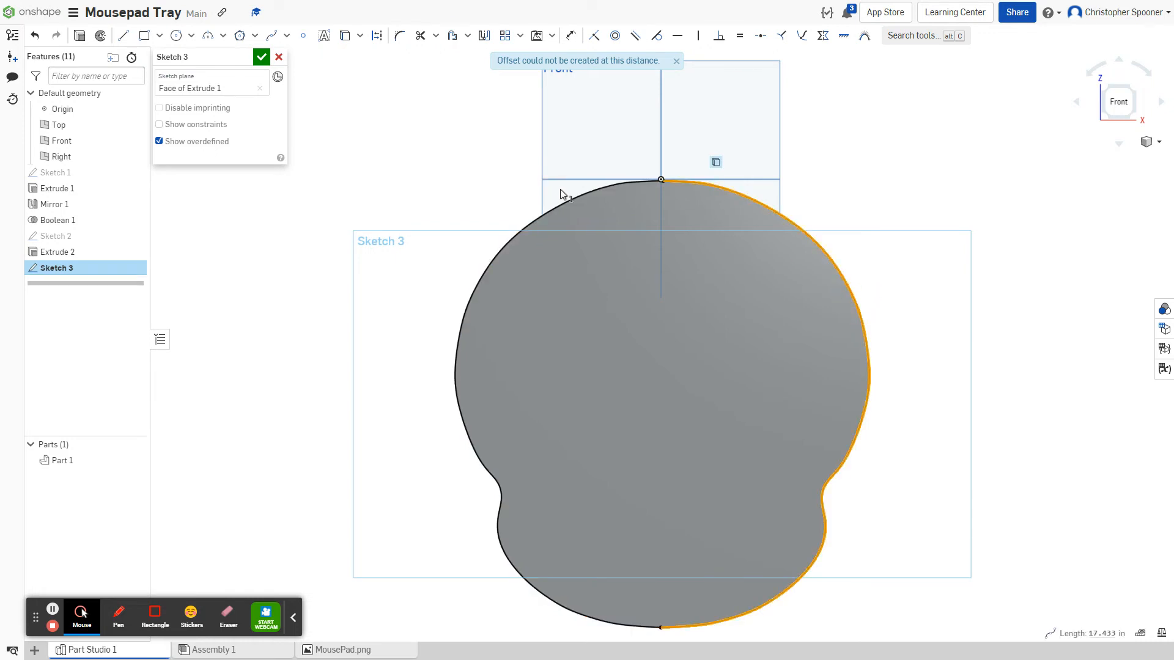
pyautogui.click(572, 201)
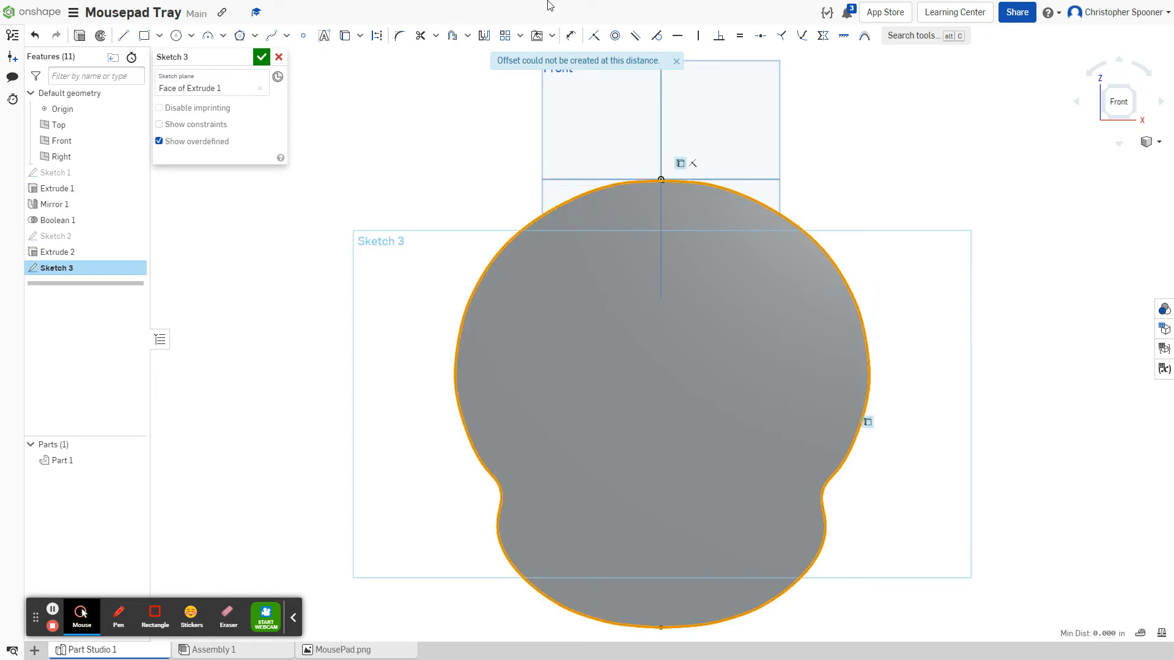
pyautogui.click(453, 35)
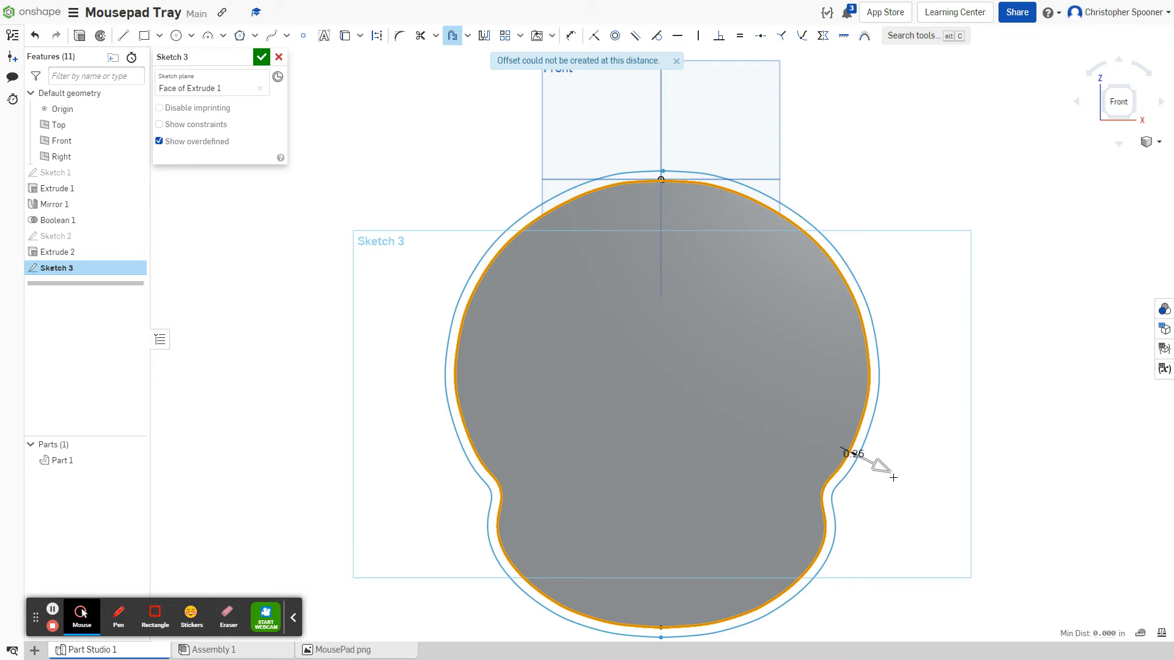
pyautogui.moveTo(893, 470); pyautogui.dragTo(864, 456)
pyautogui.scroll(5, 849, 456)
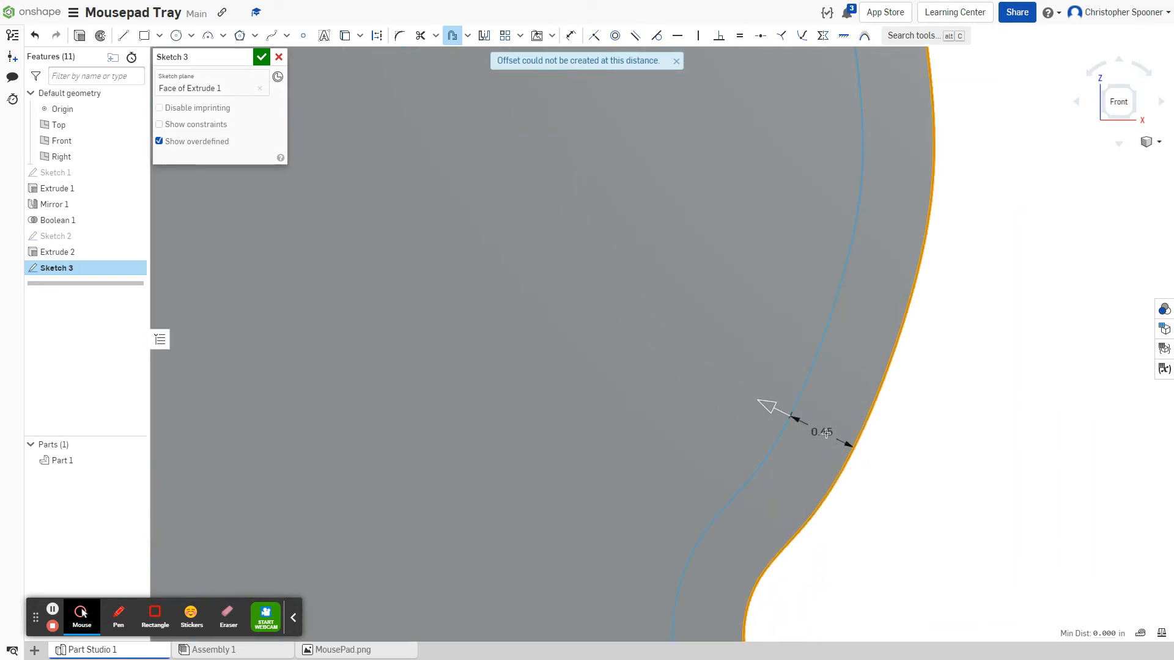
pyautogui.doubleClick(826, 432)
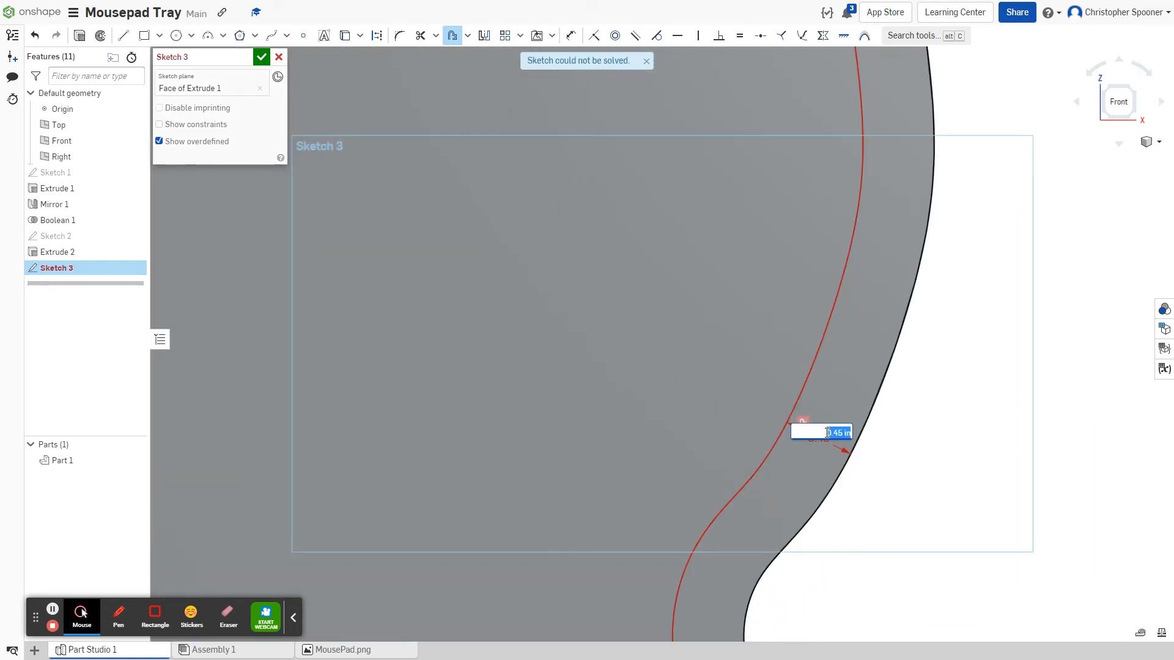
pyautogui.press('Escape')
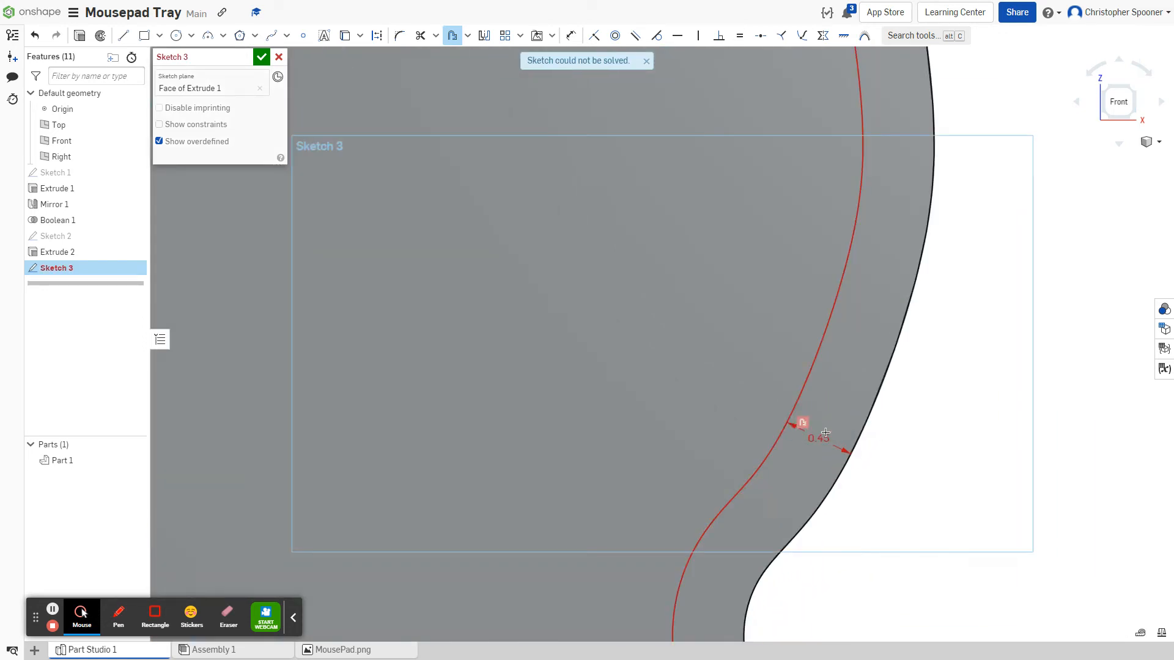
# Delete the conflicting coincident constraints where the two offset halves meet, at the lower and upper junctions
pyautogui.scroll(-5, 813, 415)
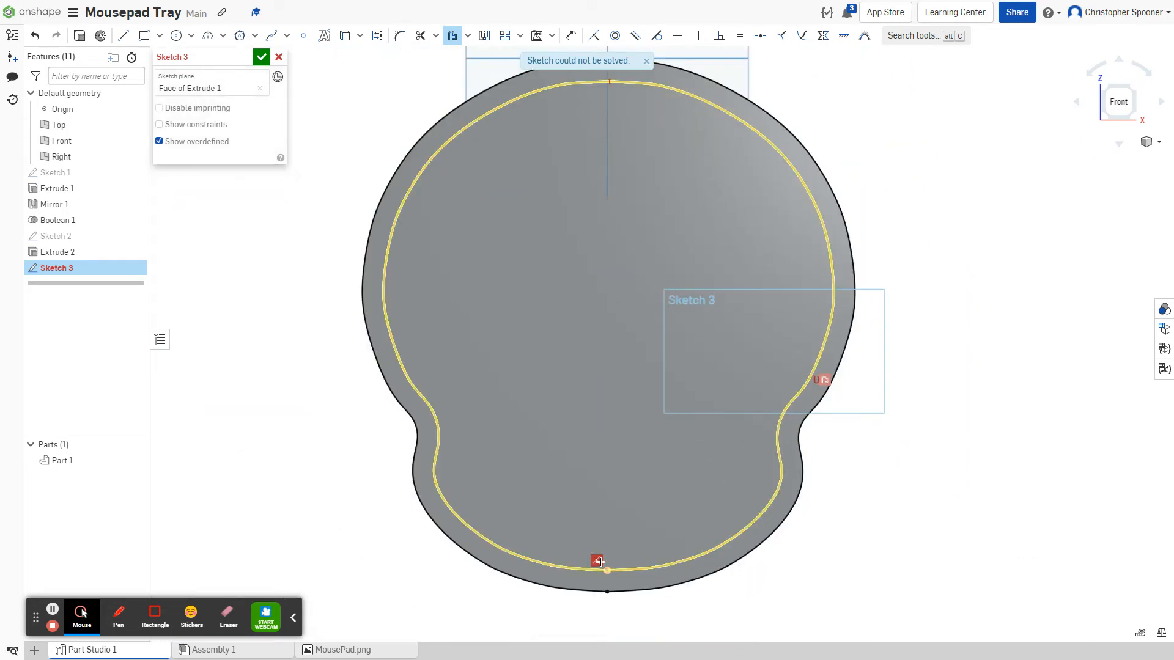
pyautogui.press('Delete')
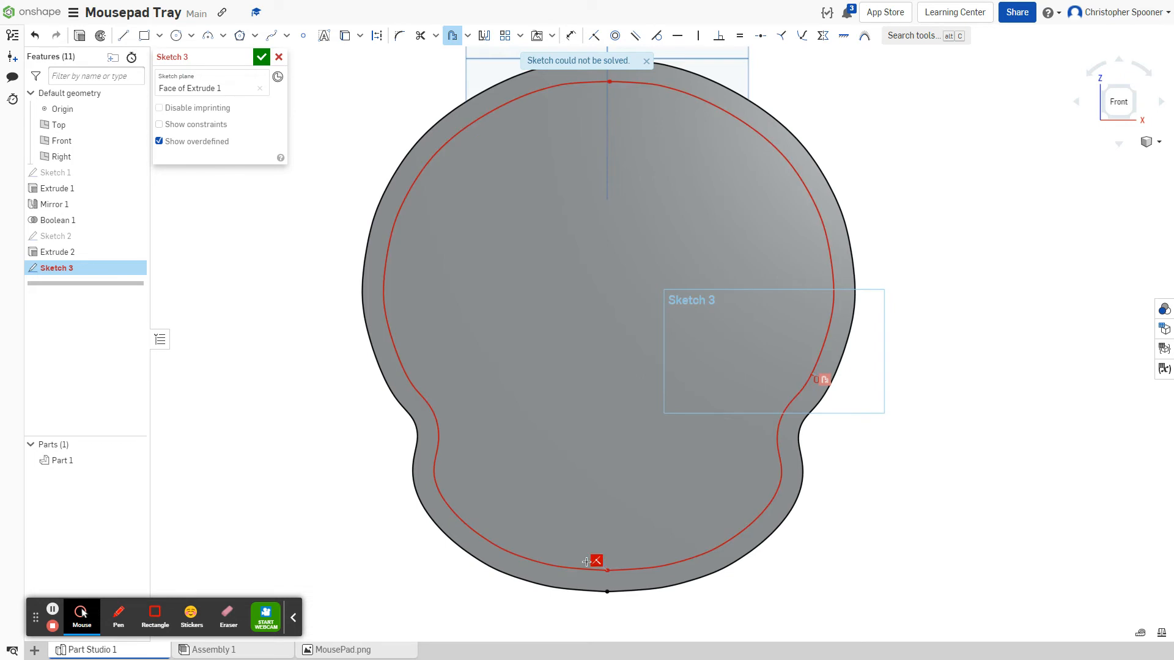
pyautogui.moveTo(600, 120); pyautogui.dragTo(592, 187, button='middle')
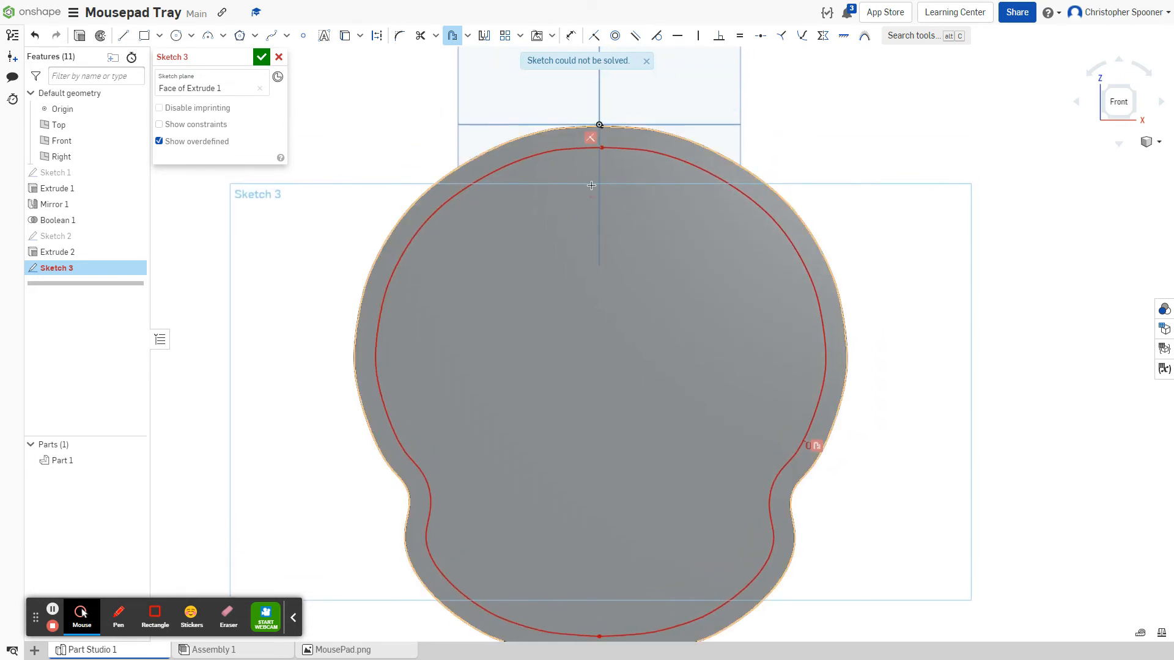
pyautogui.click(591, 141)
pyautogui.press('Delete')
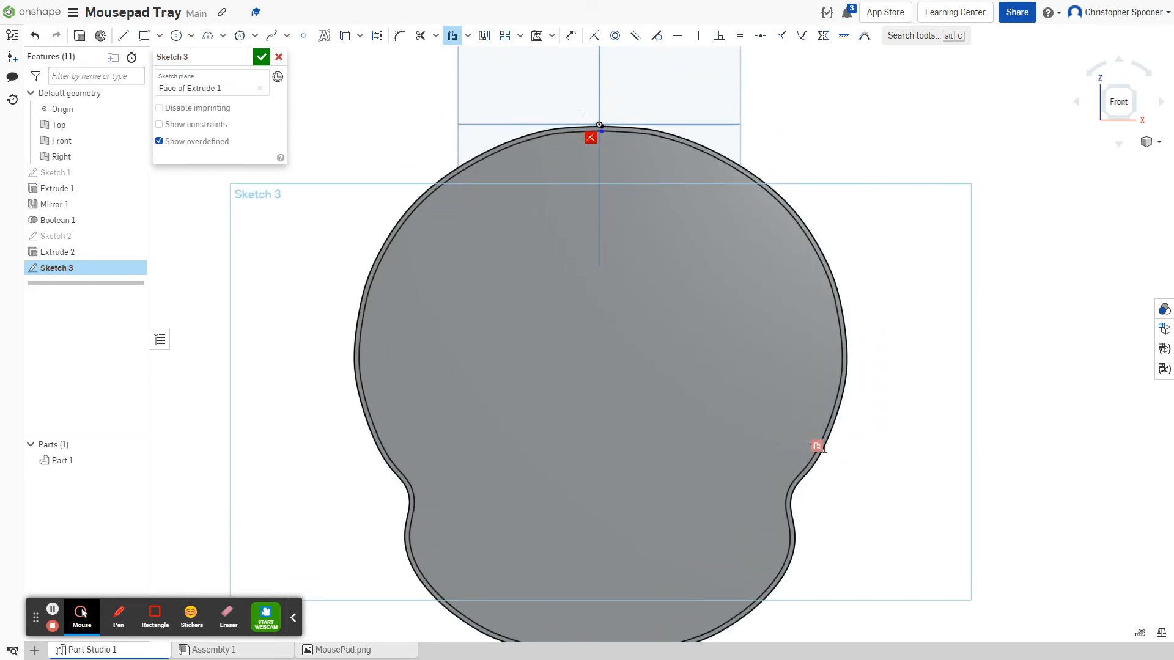
pyautogui.scroll(-1, 842, 466)
pyautogui.scroll(5, 841, 465)
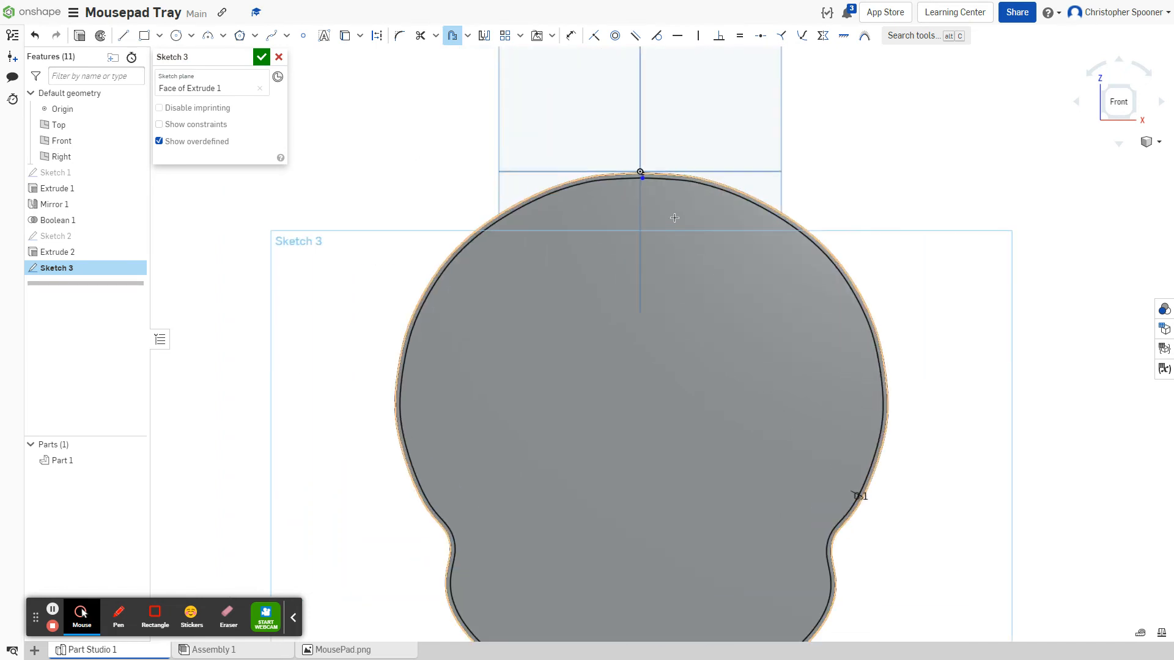
pyautogui.scroll(-2, 642, 154)
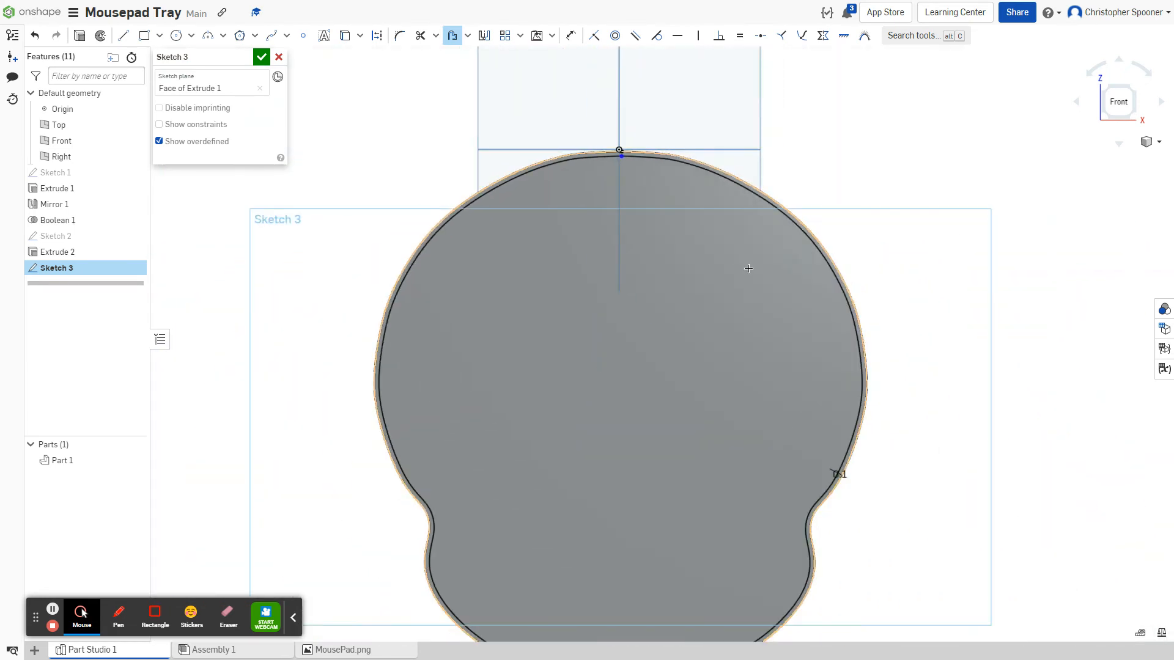
# Try to extrude the narrow rim region between the outer outline and the offset curve of Sketch 3
pyautogui.hotkey('shift', 'e')
pyautogui.scroll(3, 819, 217)
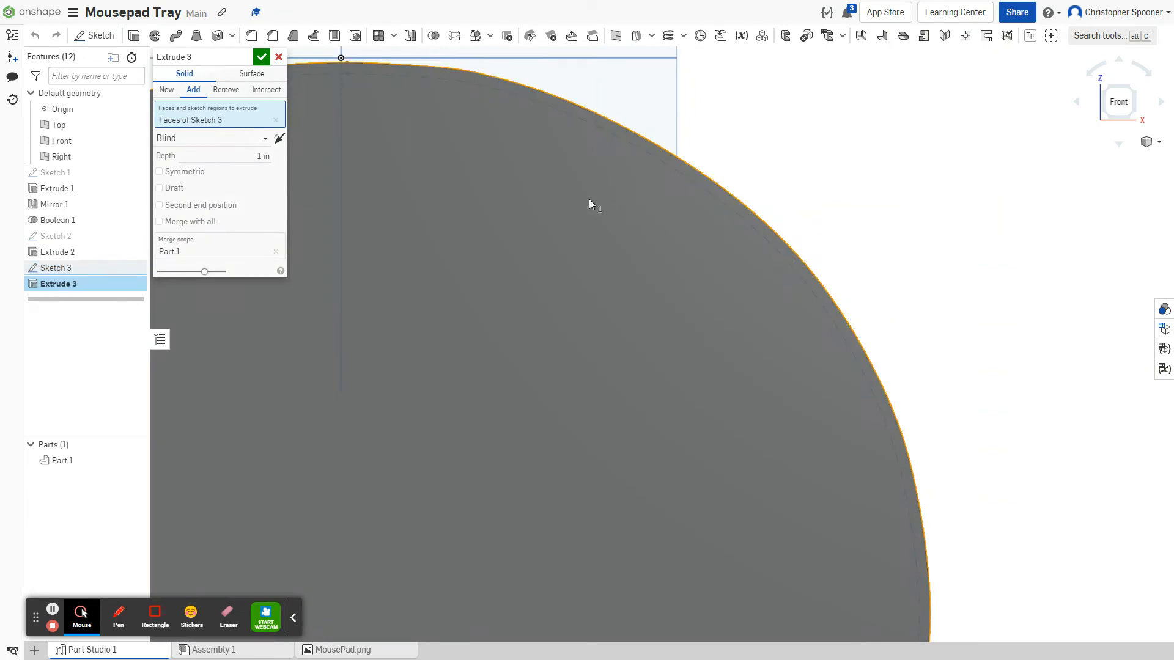
pyautogui.click(279, 57)
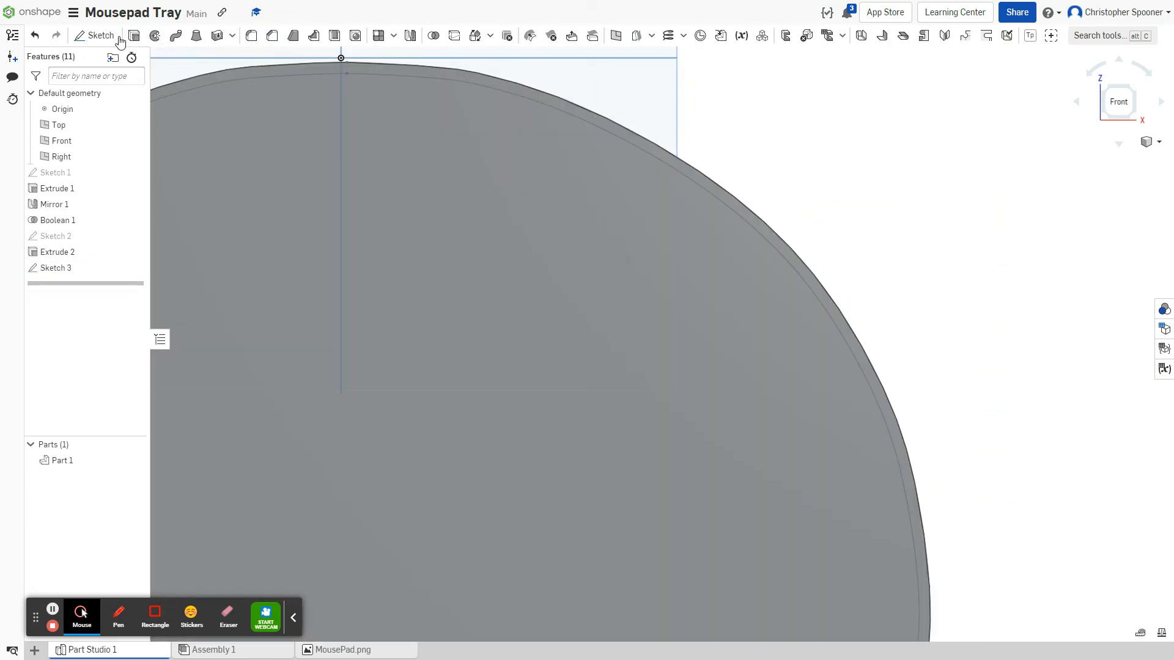
pyautogui.click(160, 35)
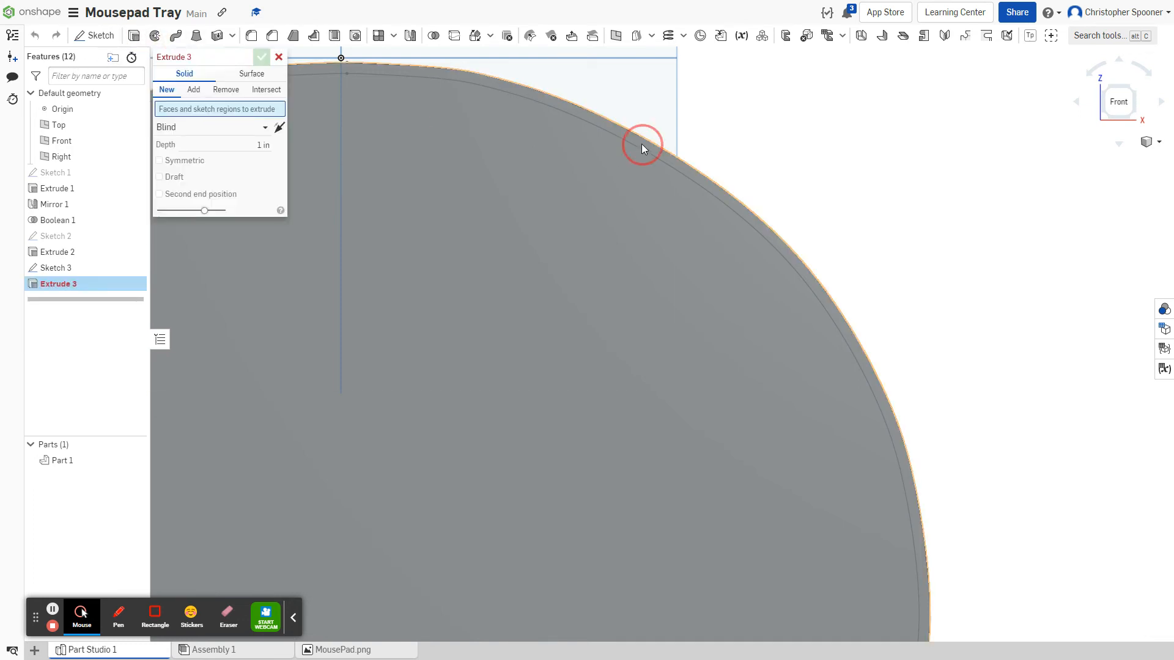
pyautogui.click(641, 144)
pyautogui.click(582, 182)
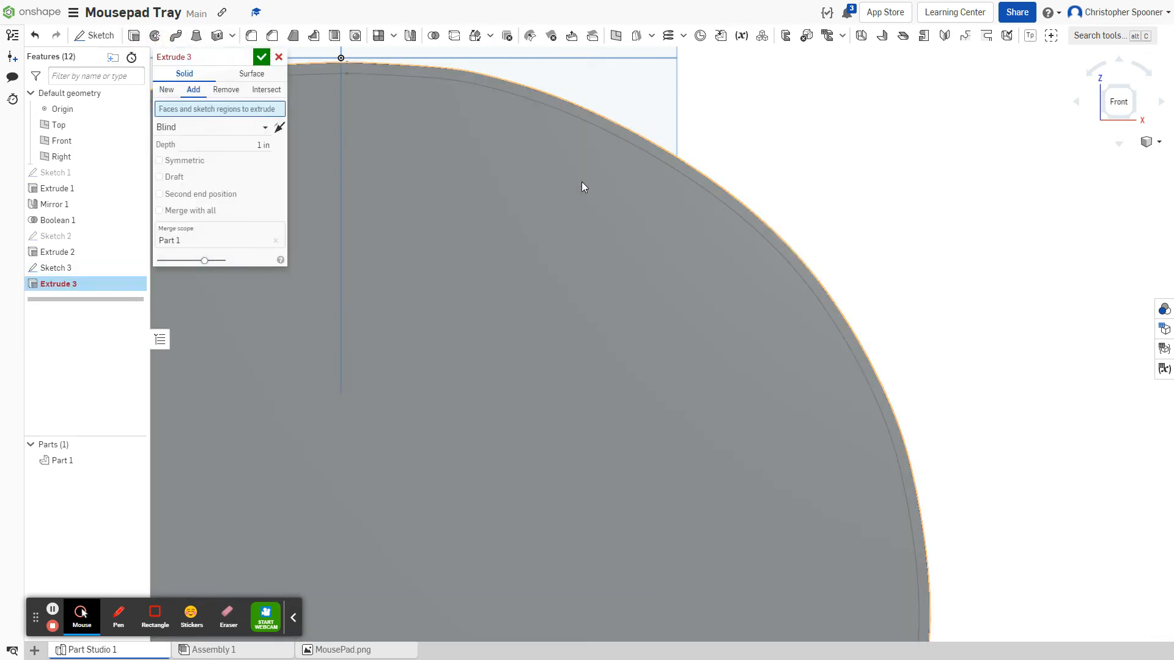
pyautogui.click(543, 166)
pyautogui.click(279, 57)
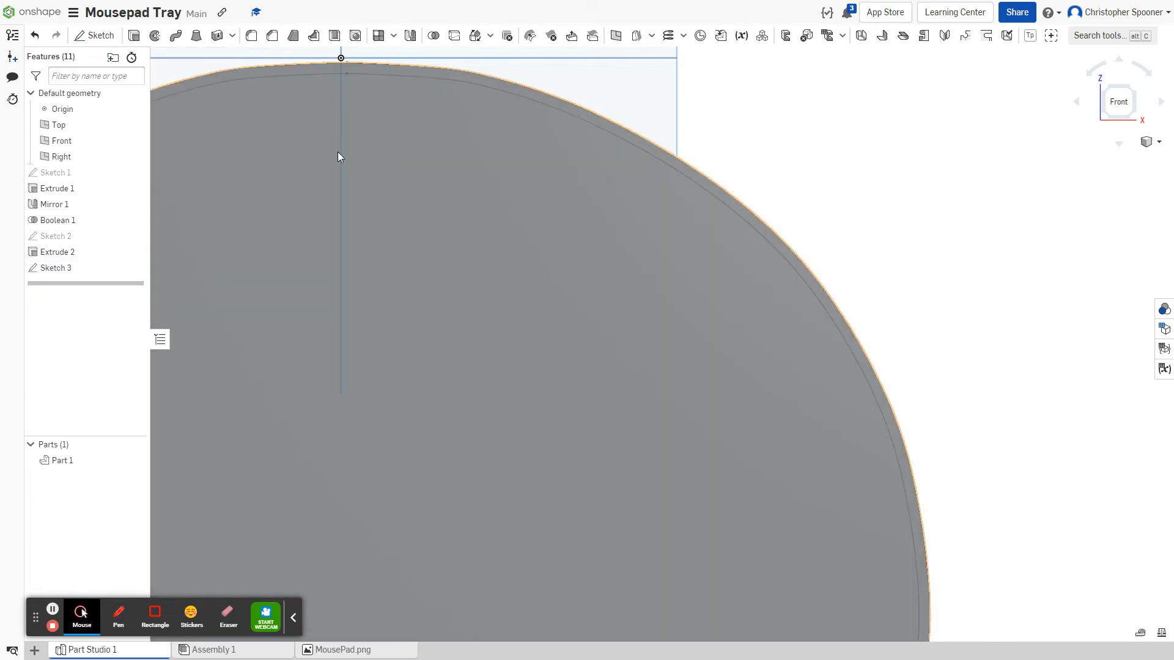
# Reopen Sketch 3 for editing at the upper junction of the offset curve
pyautogui.doubleClick(53, 266)
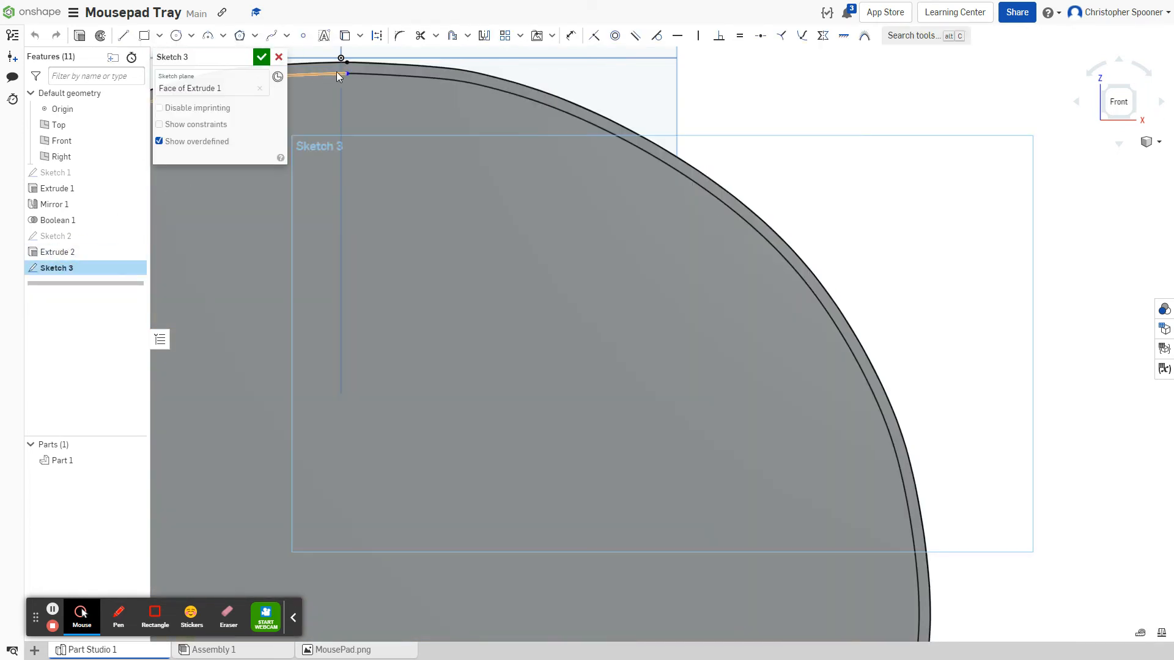
pyautogui.scroll(5, 348, 76)
pyautogui.scroll(1, 348, 74)
pyautogui.moveTo(348, 75); pyautogui.dragTo(494, 220, button='middle')
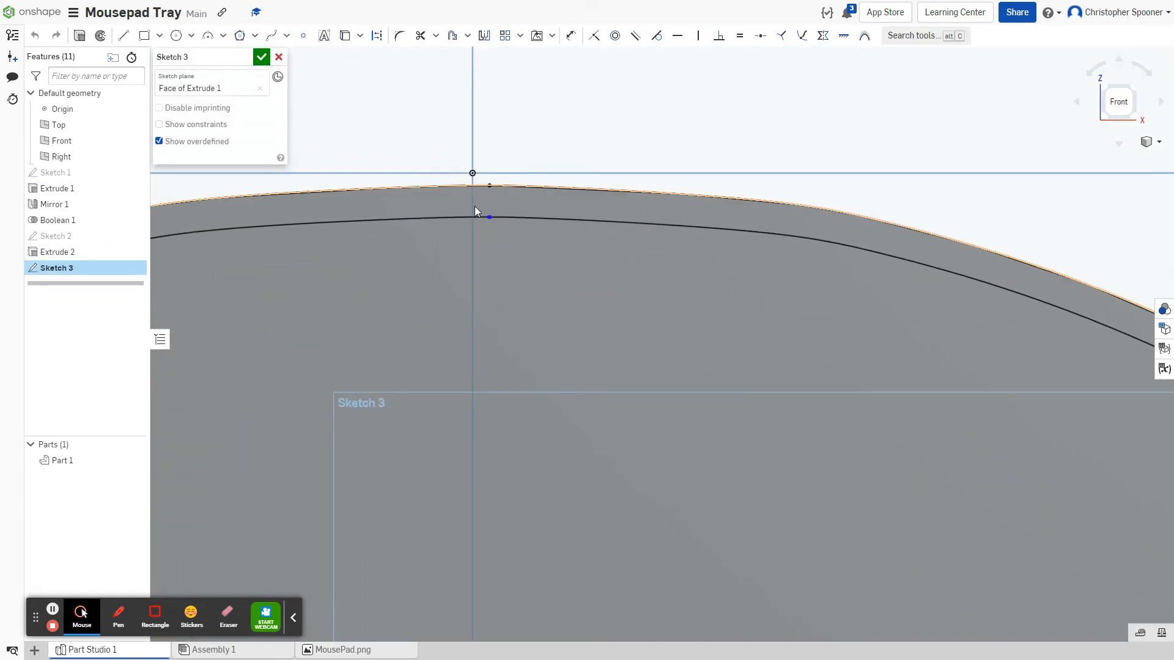
# Try to separate and rejoin the offset curve's upper endpoints with a Coincident constraint, and undo both changes
pyautogui.click(488, 217)
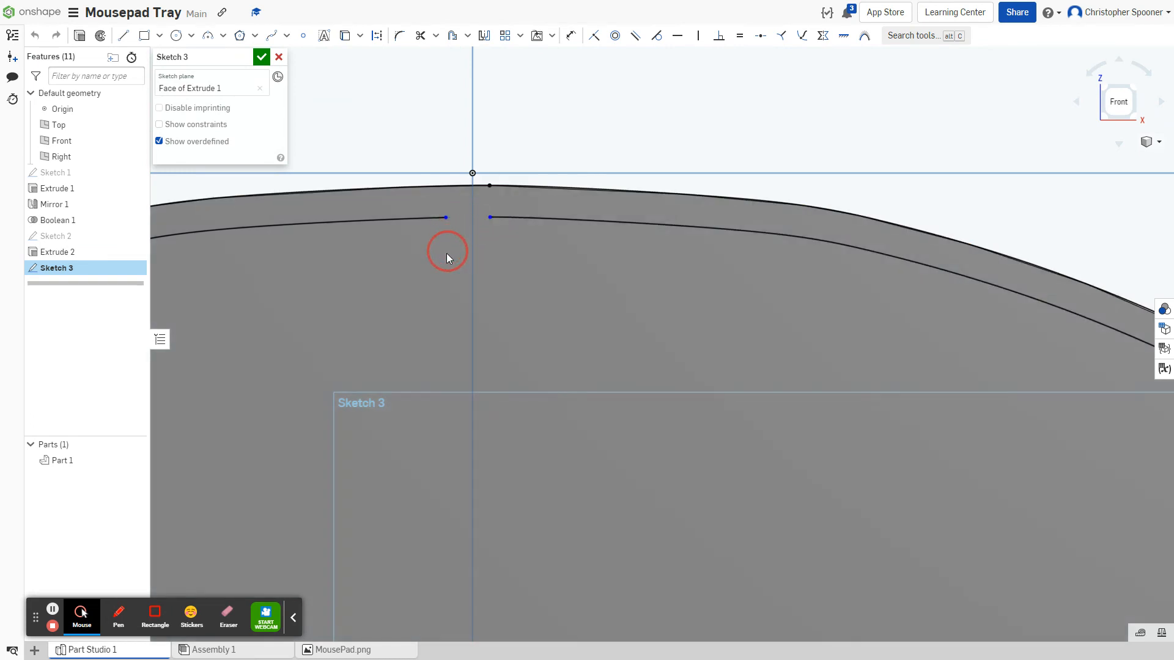
pyautogui.click(594, 35)
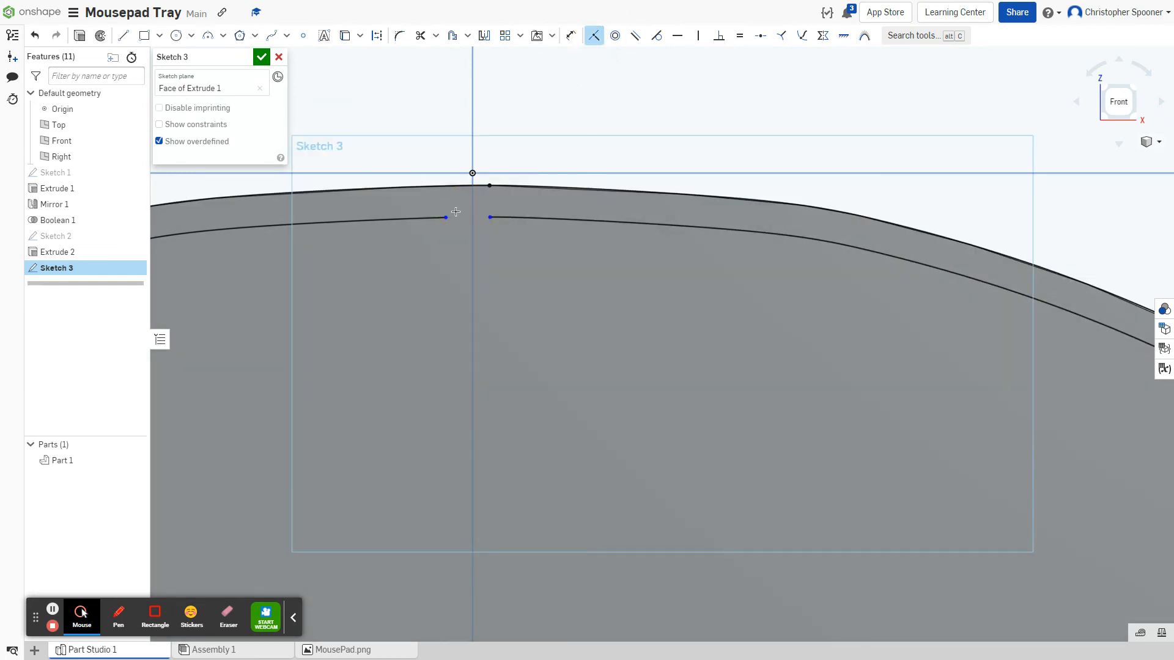
pyautogui.click(490, 218)
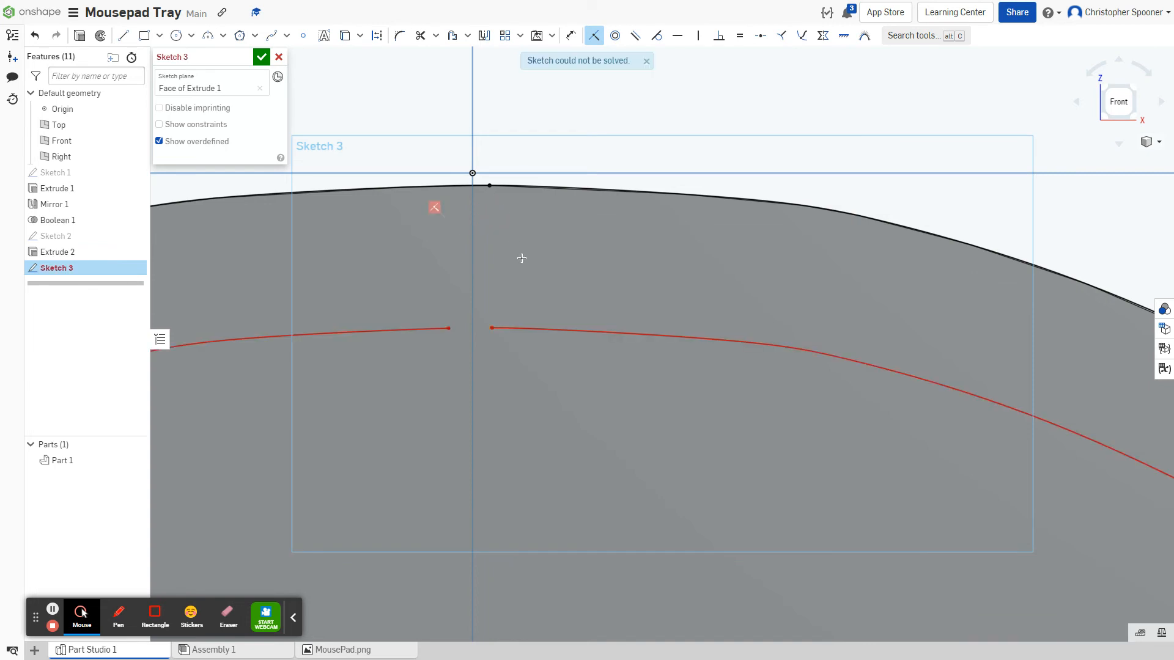
pyautogui.hotkey('ctrl', 'z')
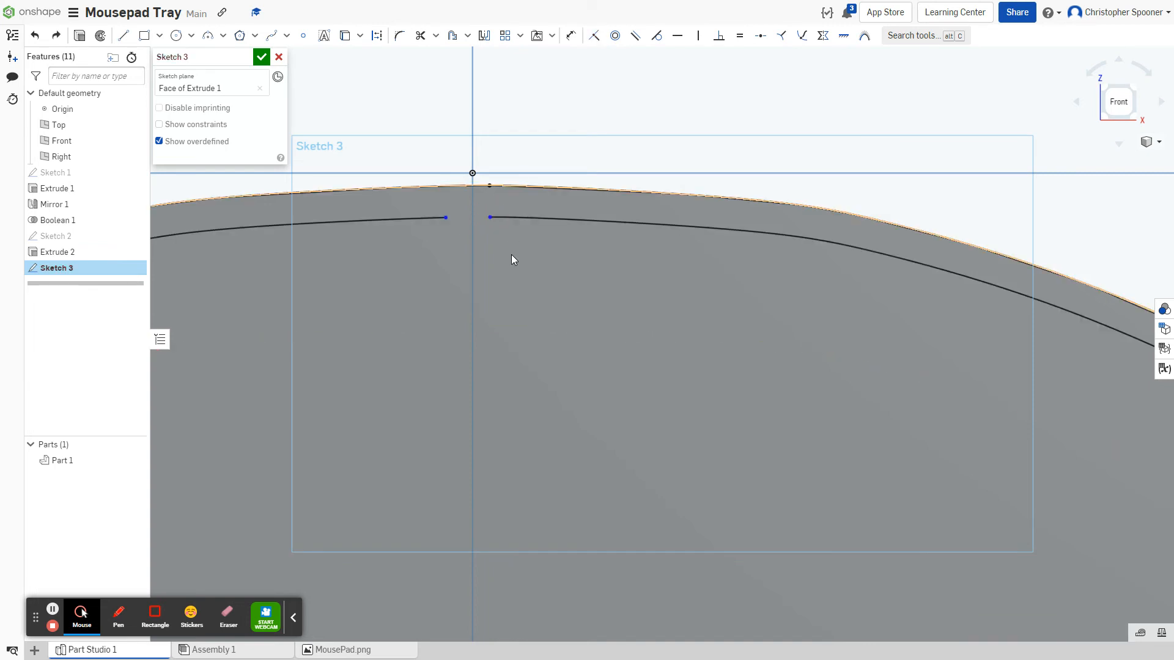
pyautogui.hotkey('ctrl', 'z')
pyautogui.scroll(1, 488, 216)
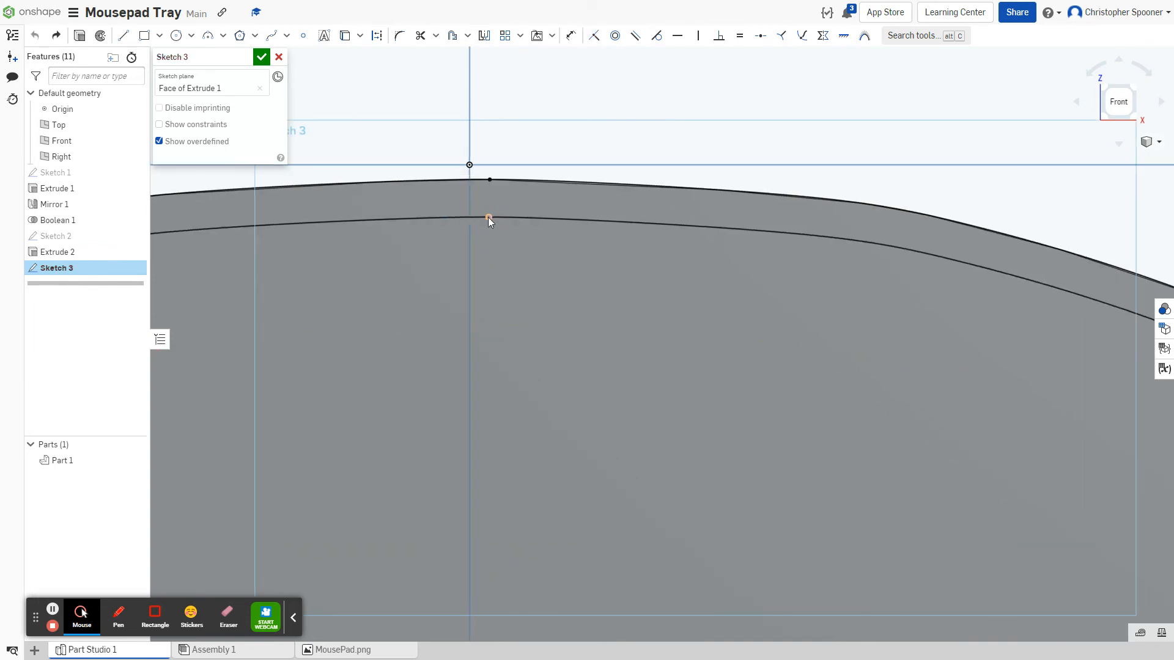
# Pull one offset half's upper endpoint back and bridge the gap with a spline through one intermediate point
pyautogui.click(487, 218)
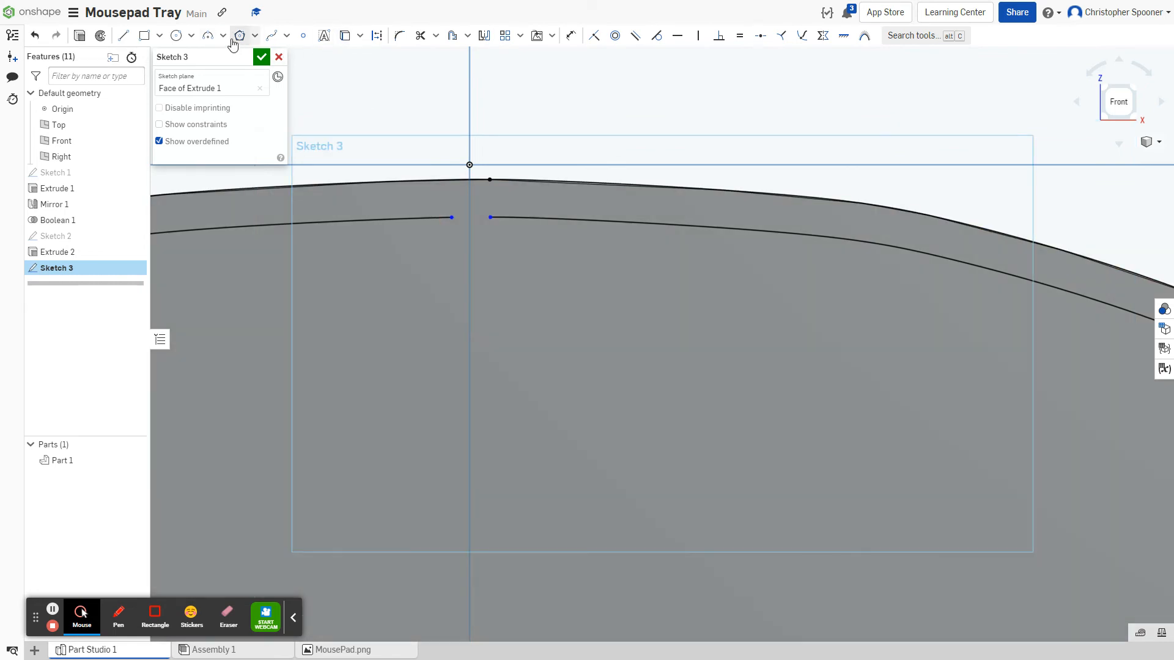
pyautogui.click(271, 35)
pyautogui.scroll(5, 452, 219)
pyautogui.click(448, 224)
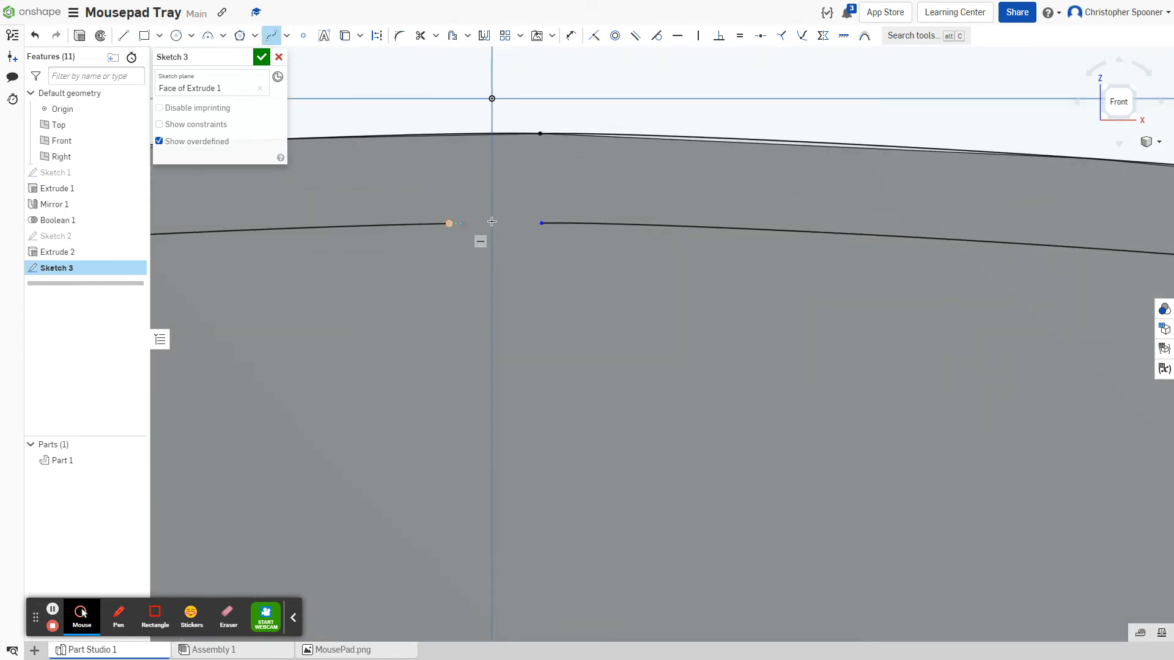
pyautogui.scroll(5, 475, 218)
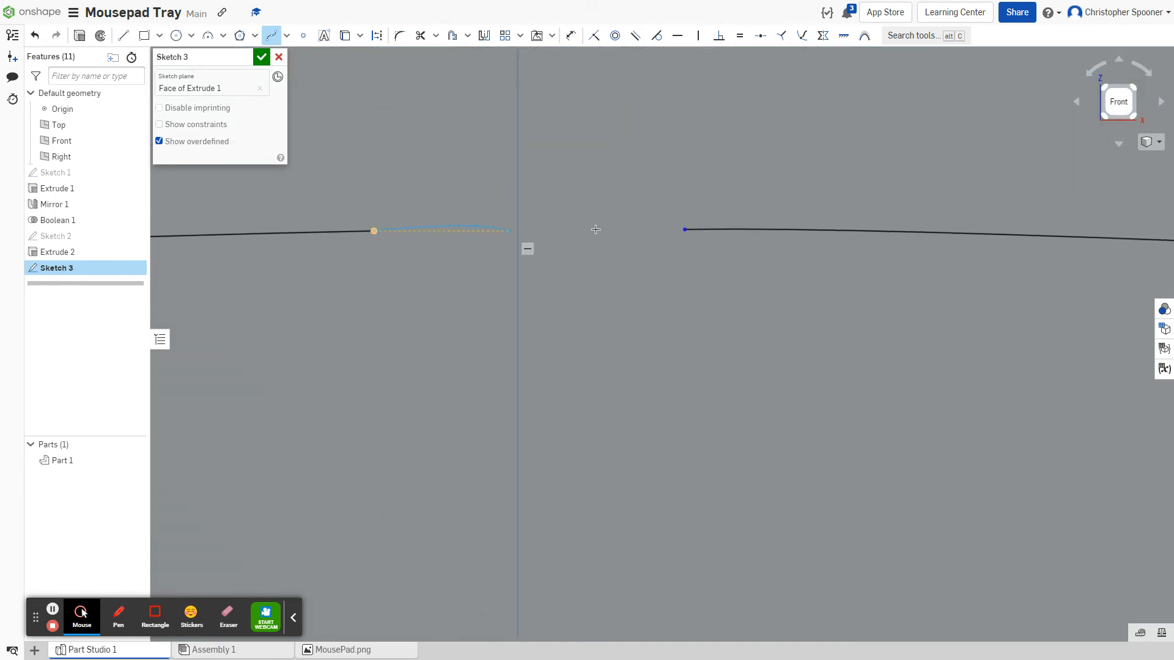
pyautogui.click(685, 230)
pyautogui.scroll(-5, 690, 257)
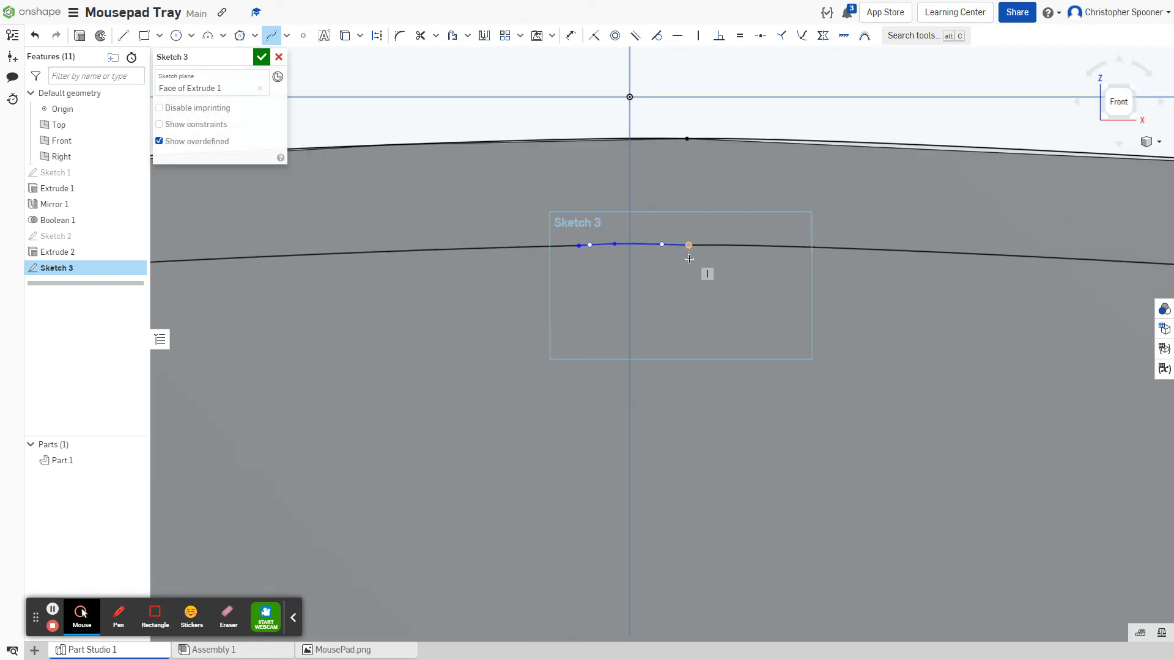
pyautogui.scroll(1, 697, 257)
pyautogui.scroll(-5, 691, 282)
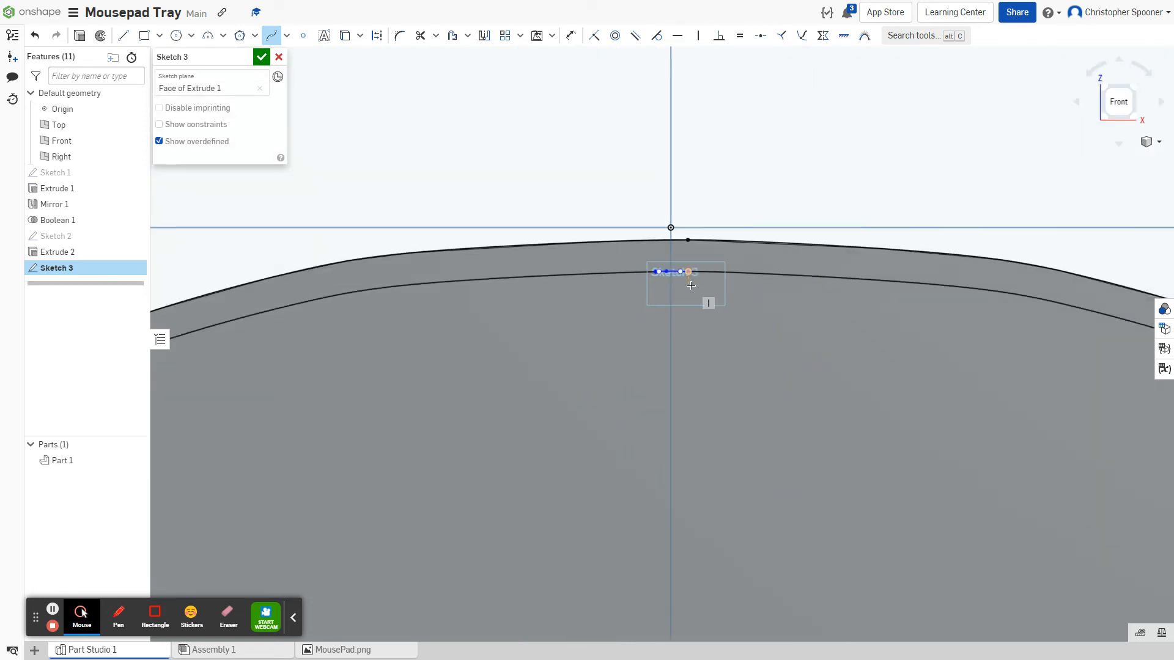
pyautogui.scroll(5, 697, 428)
pyautogui.scroll(5, 667, 366)
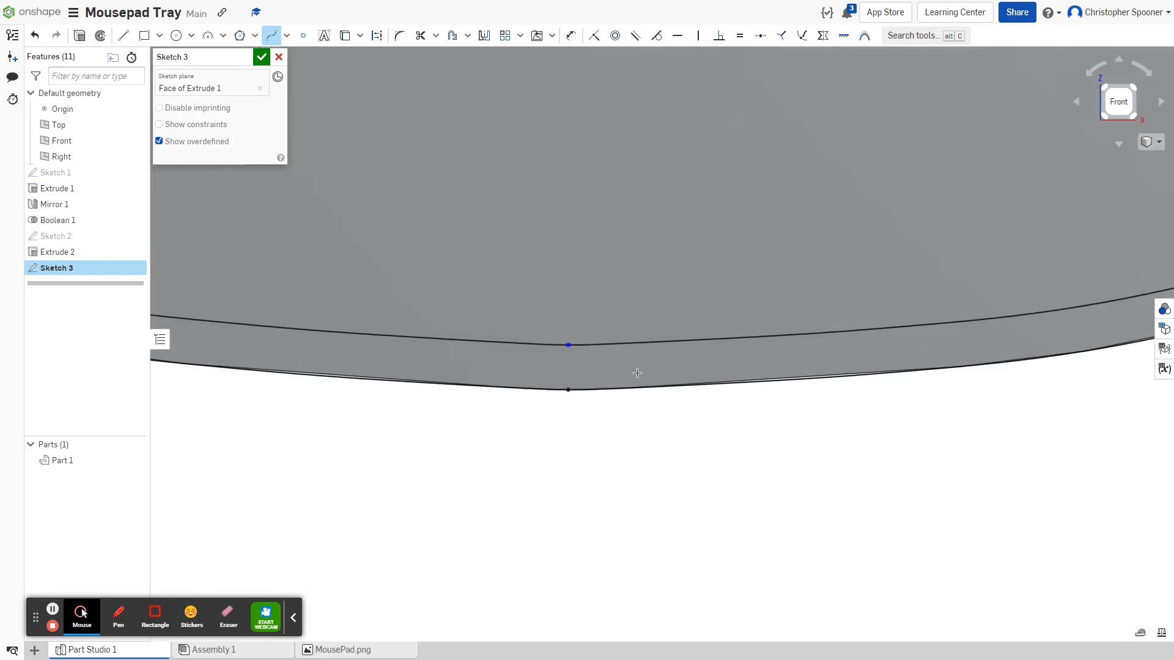
# Bridge the gap at the offset curve's lower junction with a spline through one intermediate point, and finish Sketch 3
pyautogui.scroll(3, 540, 334)
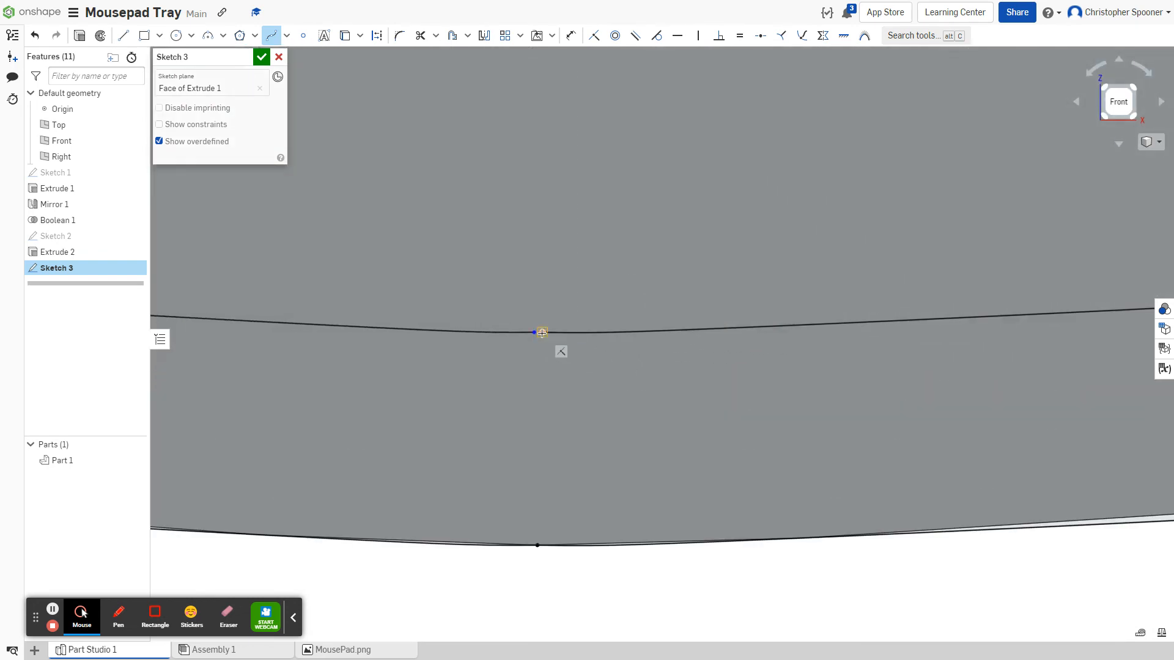
pyautogui.scroll(2, 541, 334)
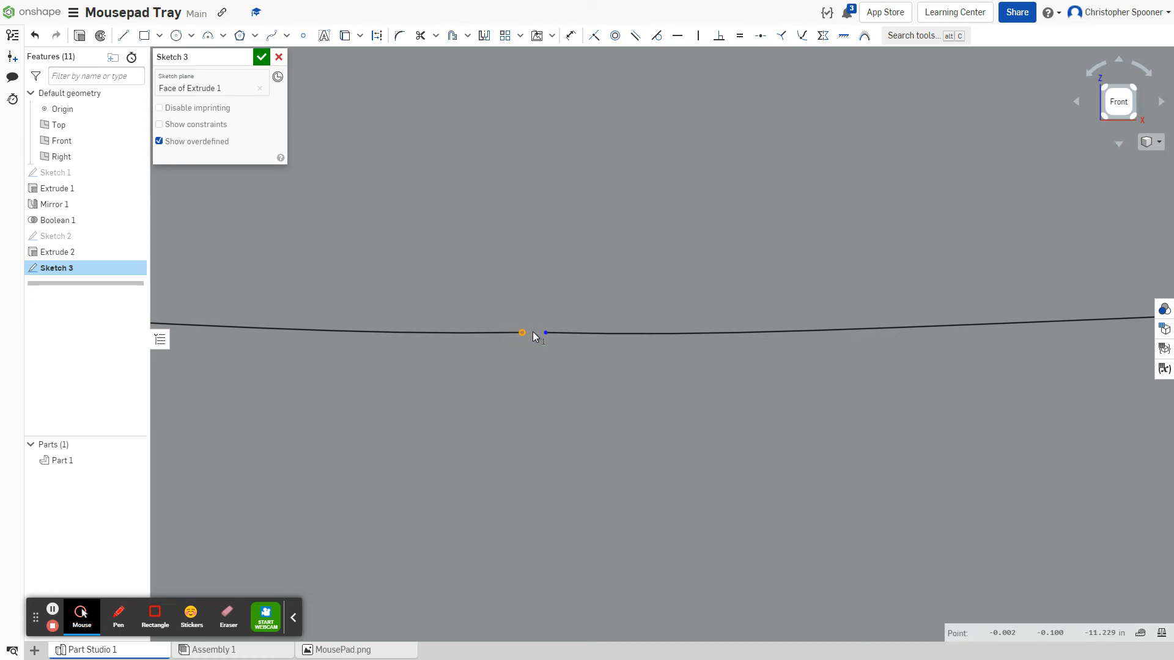
pyautogui.scroll(3, 537, 334)
pyautogui.scroll(1, 533, 334)
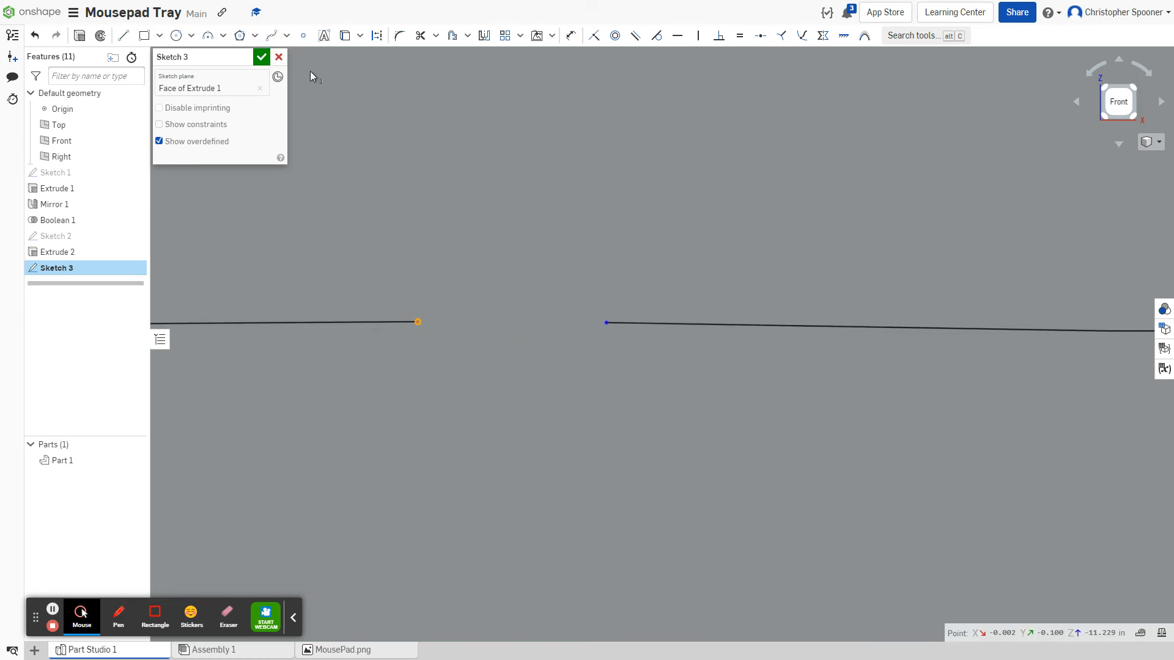
pyautogui.click(271, 35)
pyautogui.click(419, 321)
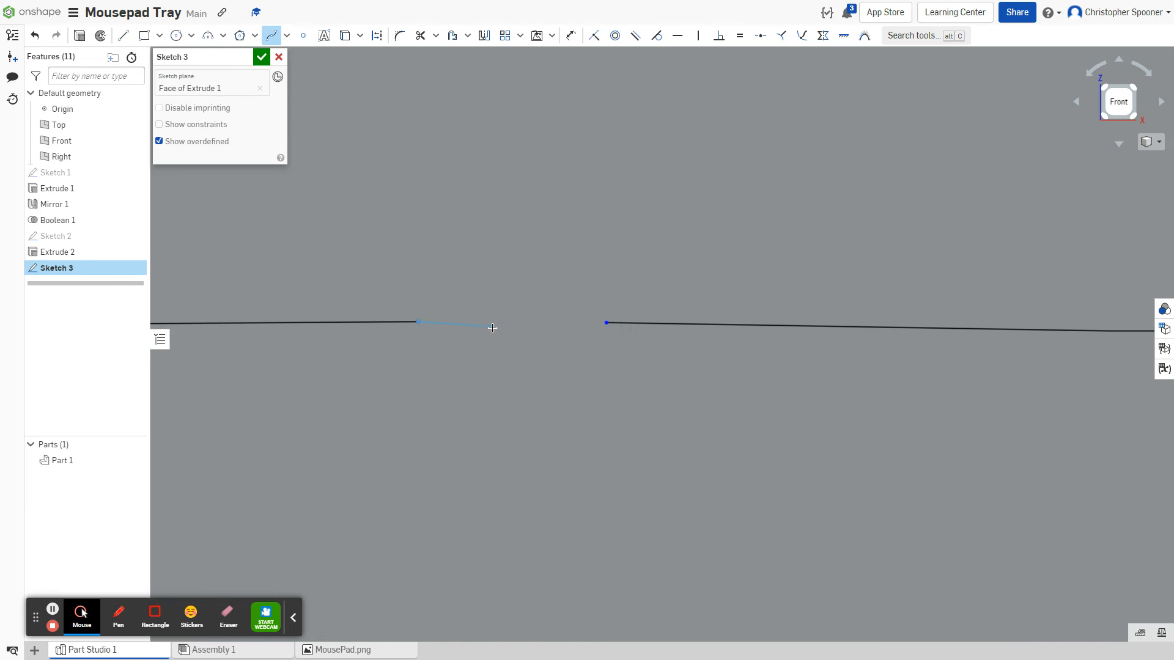
pyautogui.click(498, 323)
pyautogui.doubleClick(606, 322)
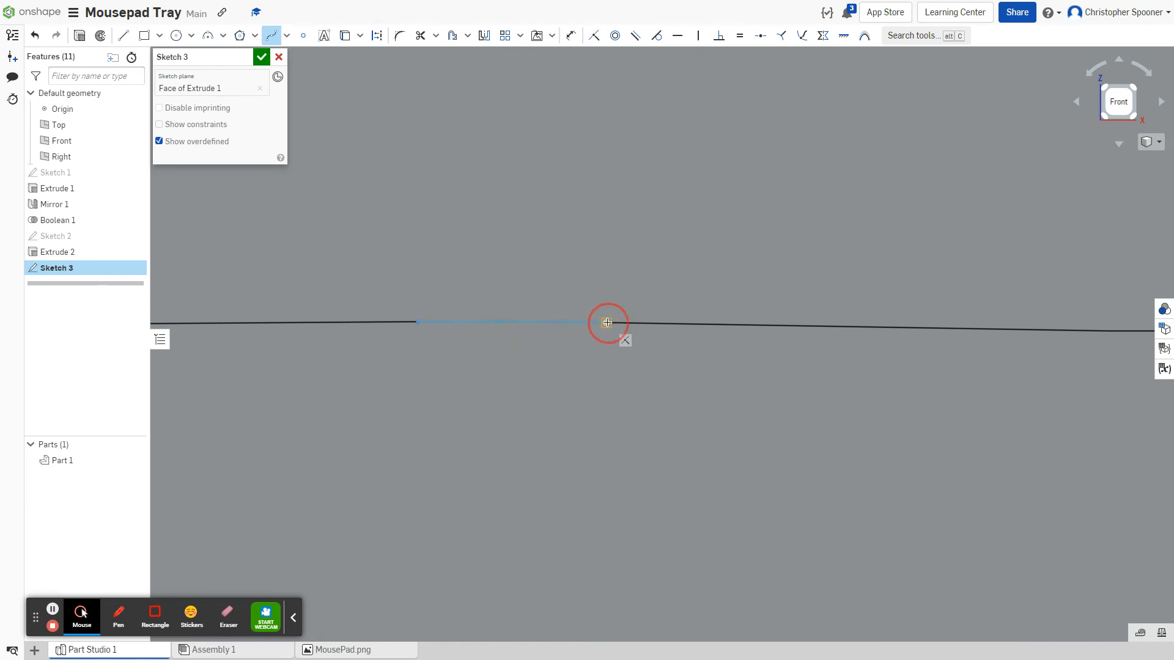
pyautogui.scroll(-6, 525, 263)
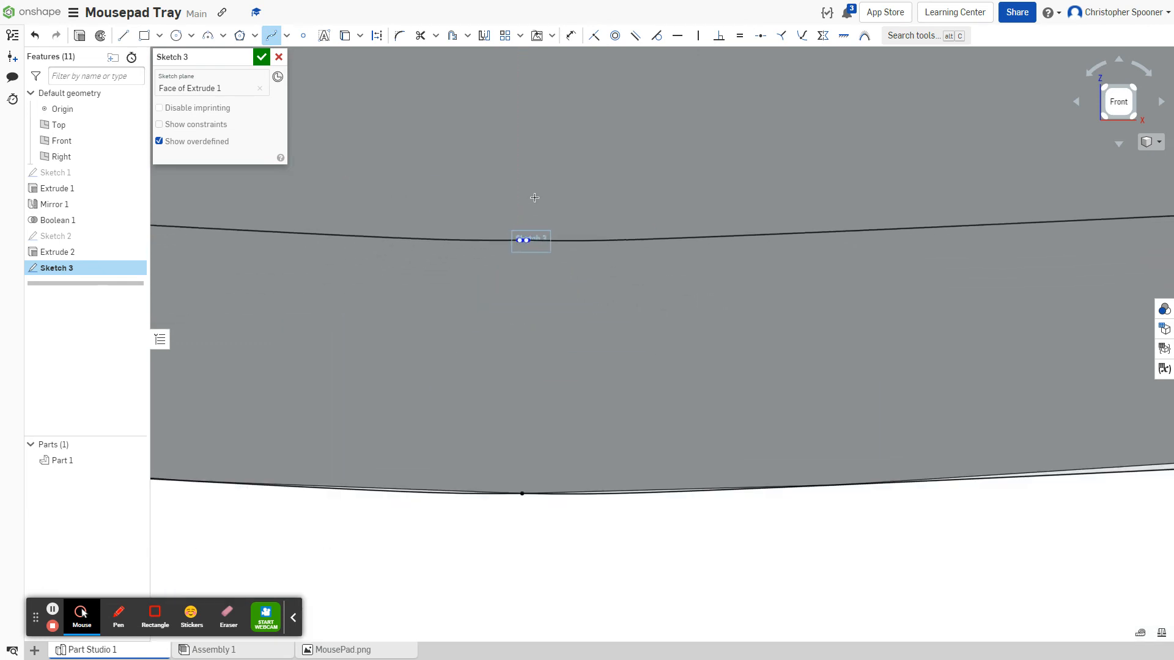
pyautogui.scroll(-8, 537, 364)
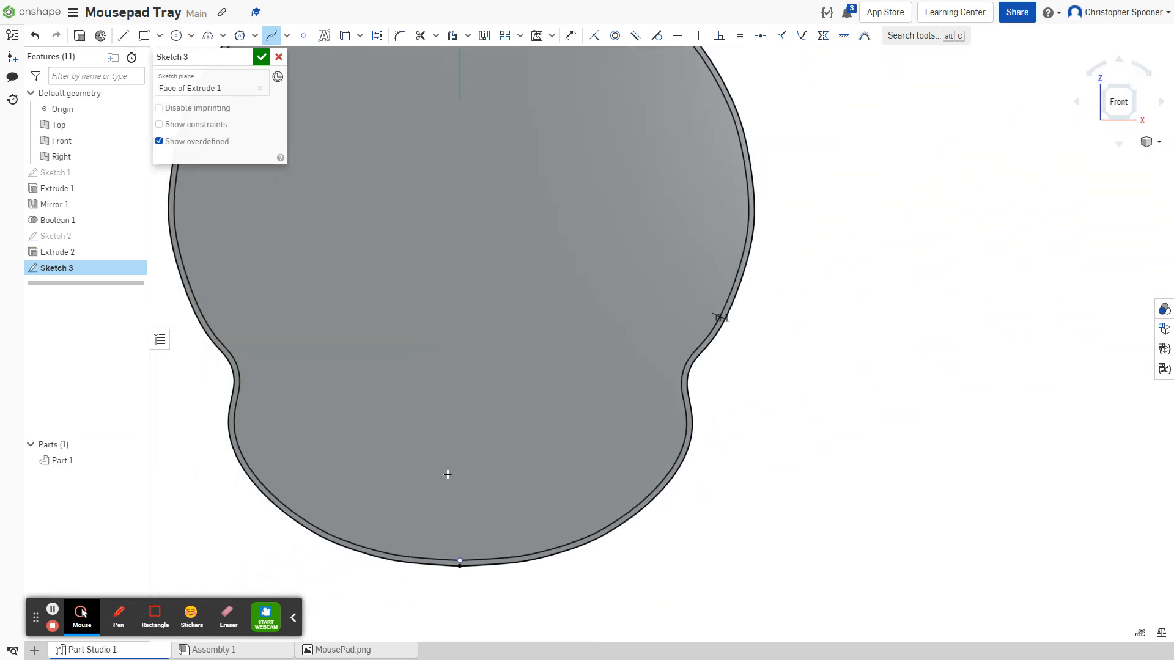
pyautogui.scroll(-3, 437, 360)
pyautogui.moveTo(470, 293); pyautogui.dragTo(471, 428, button='middle')
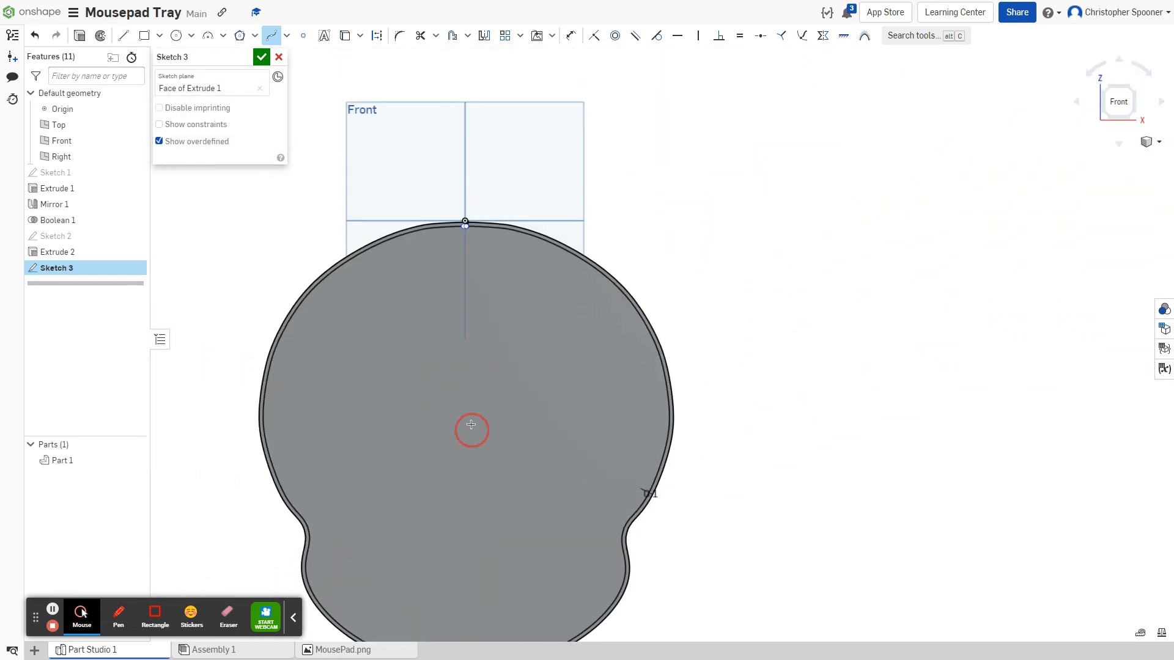
pyautogui.press('Return')
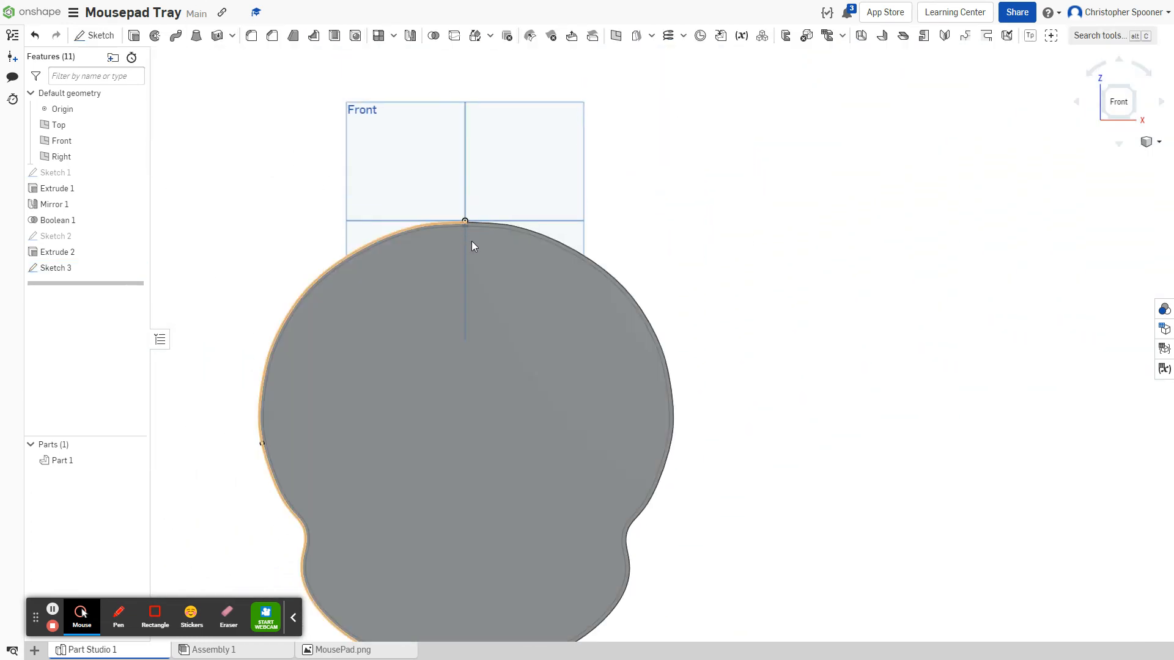
# Extrude the narrow rim region of Sketch 3 to a blind depth of 0.05 in, adding it to Part 1
pyautogui.hotkey('shift', 'e')
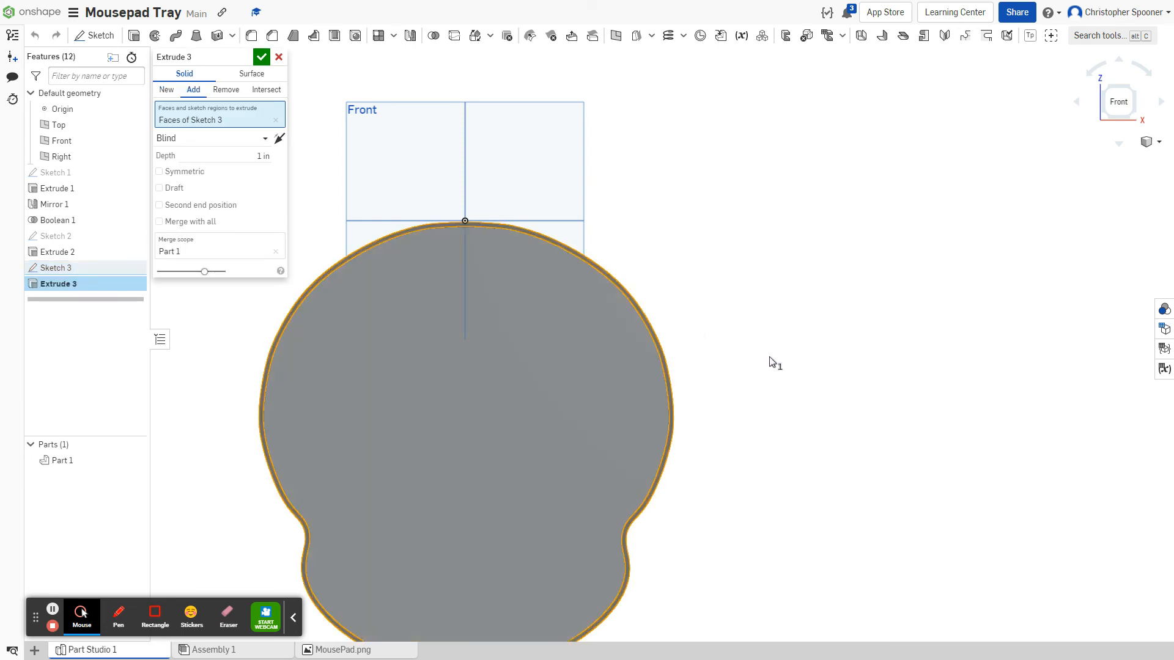
pyautogui.moveTo(771, 360); pyautogui.dragTo(318, 177, button='right')
pyautogui.click(269, 157)
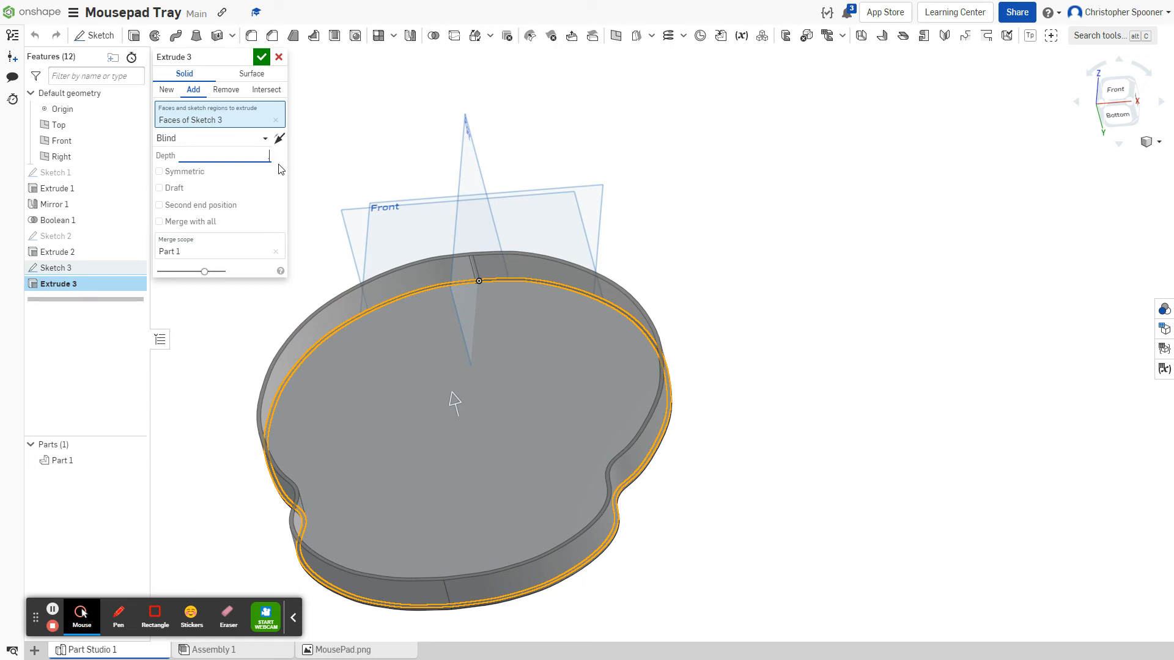
pyautogui.press('Return')
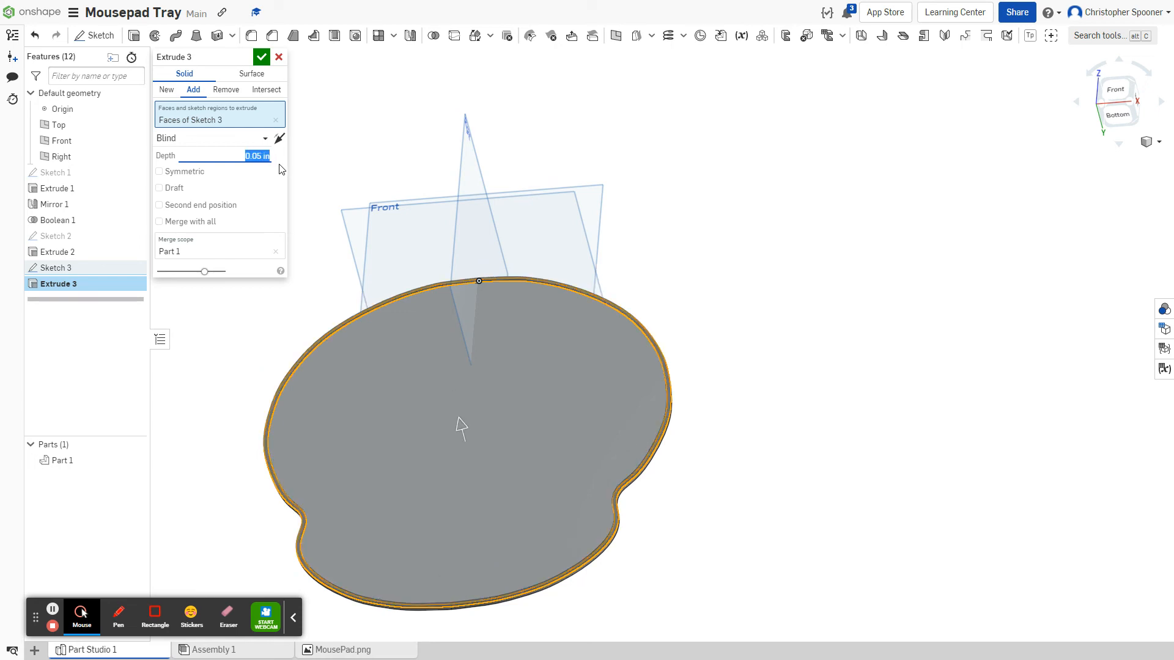
pyautogui.click(261, 57)
# Start a fillet on the raised rim with its inner and outer top edges on one half selected
pyautogui.scroll(5, 636, 354)
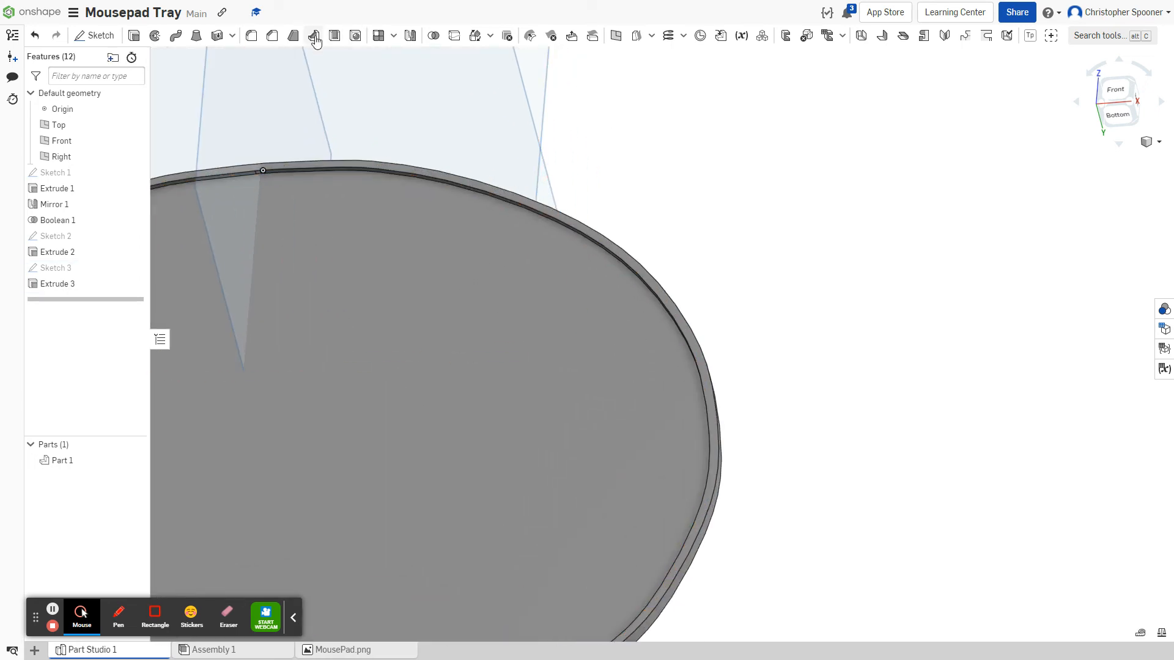
pyautogui.click(252, 37)
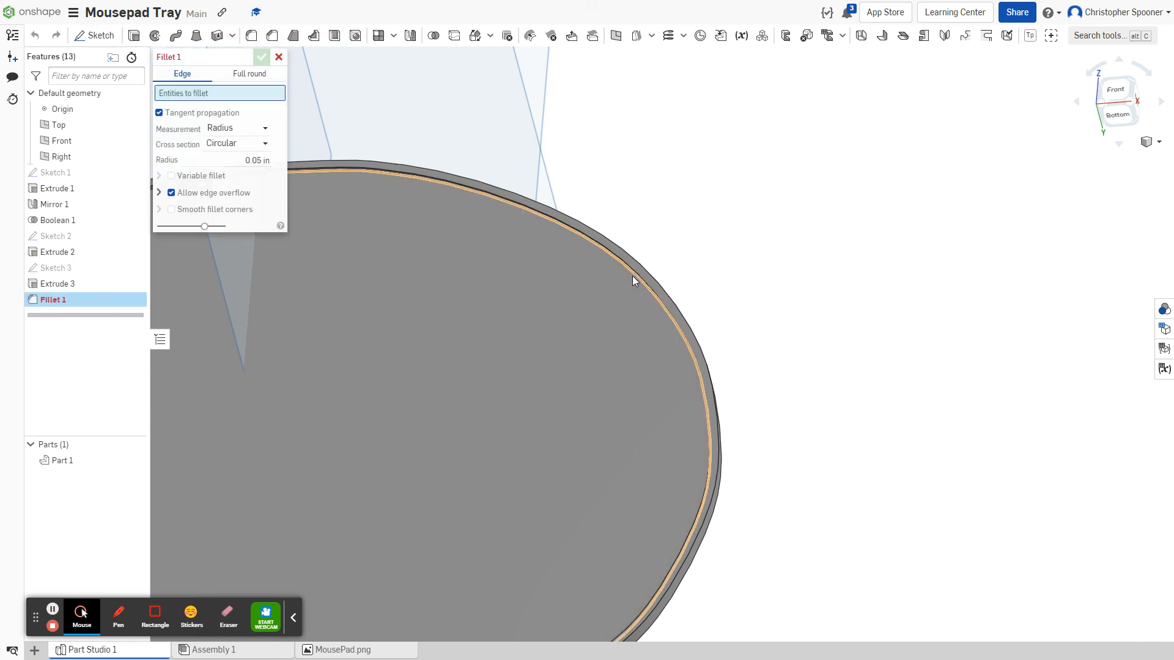
pyautogui.click(635, 273)
pyautogui.scroll(4, 642, 290)
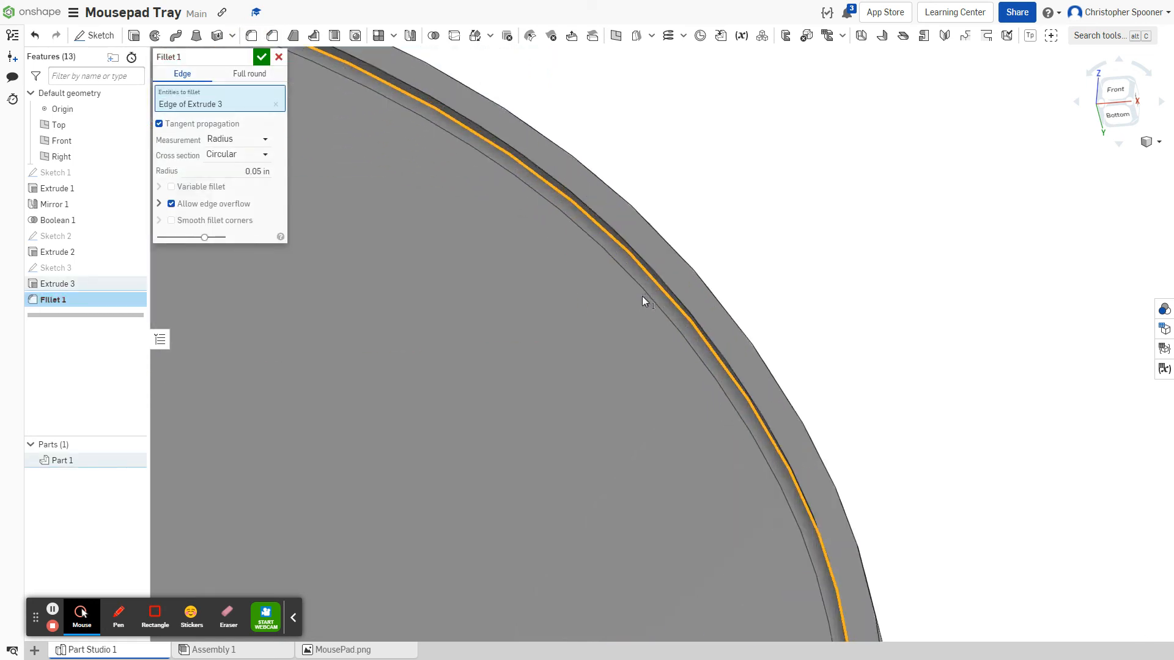
pyautogui.click(681, 308)
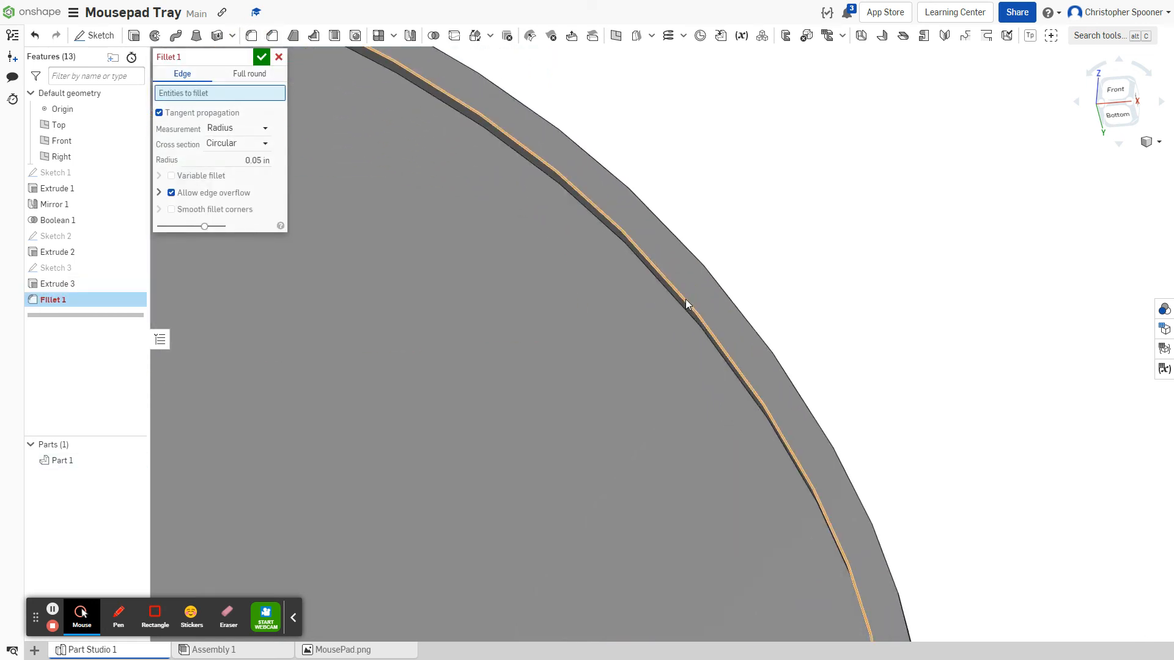
pyautogui.click(685, 299)
pyautogui.click(732, 296)
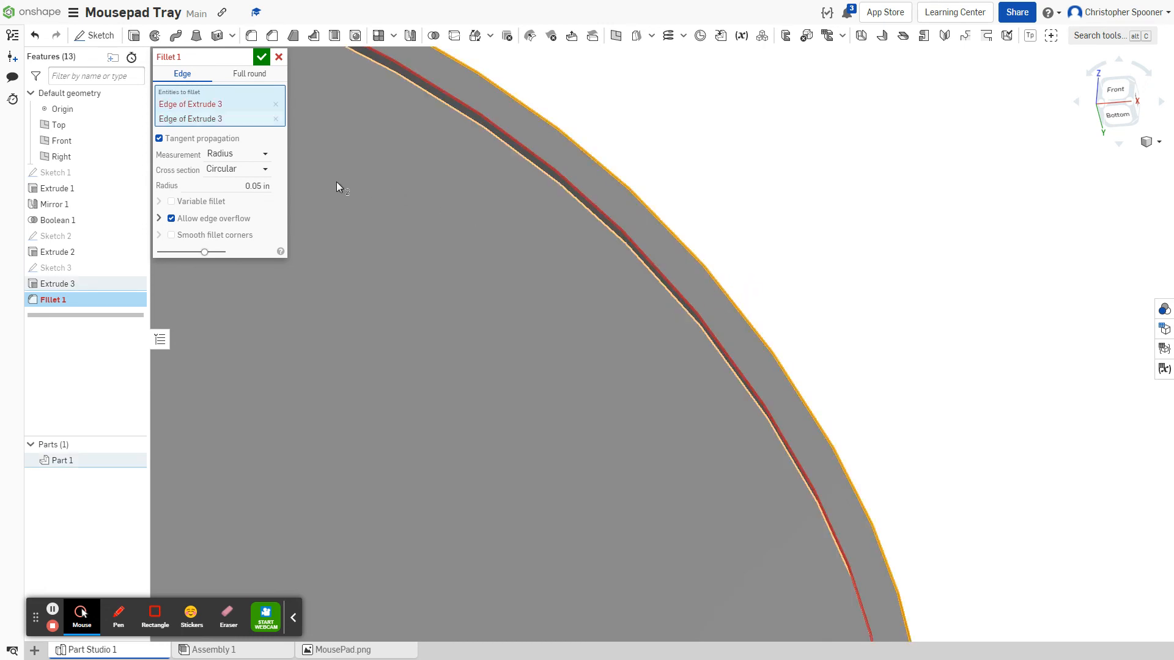
# Set the fillet radius to 0.025 in and clear both selected rim edges
pyautogui.click(258, 186)
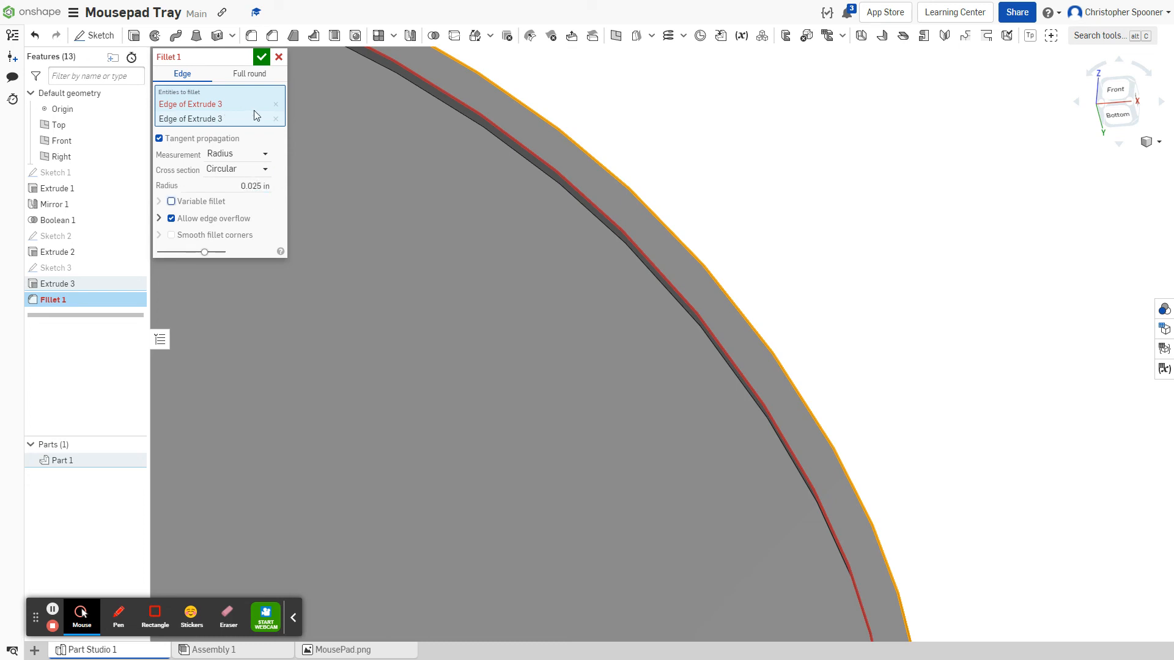
pyautogui.click(275, 104)
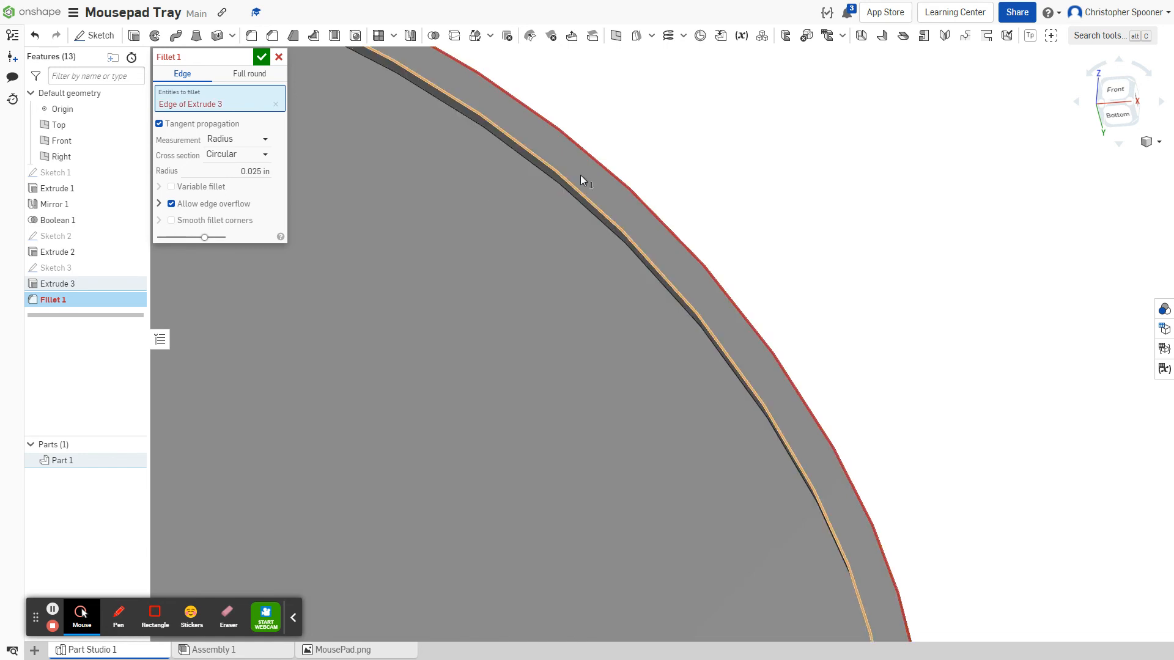
pyautogui.click(275, 104)
# Select the rim's inner top edges on both halves and the short bridging edge at the upper junction for the fillet
pyautogui.scroll(5, 547, 197)
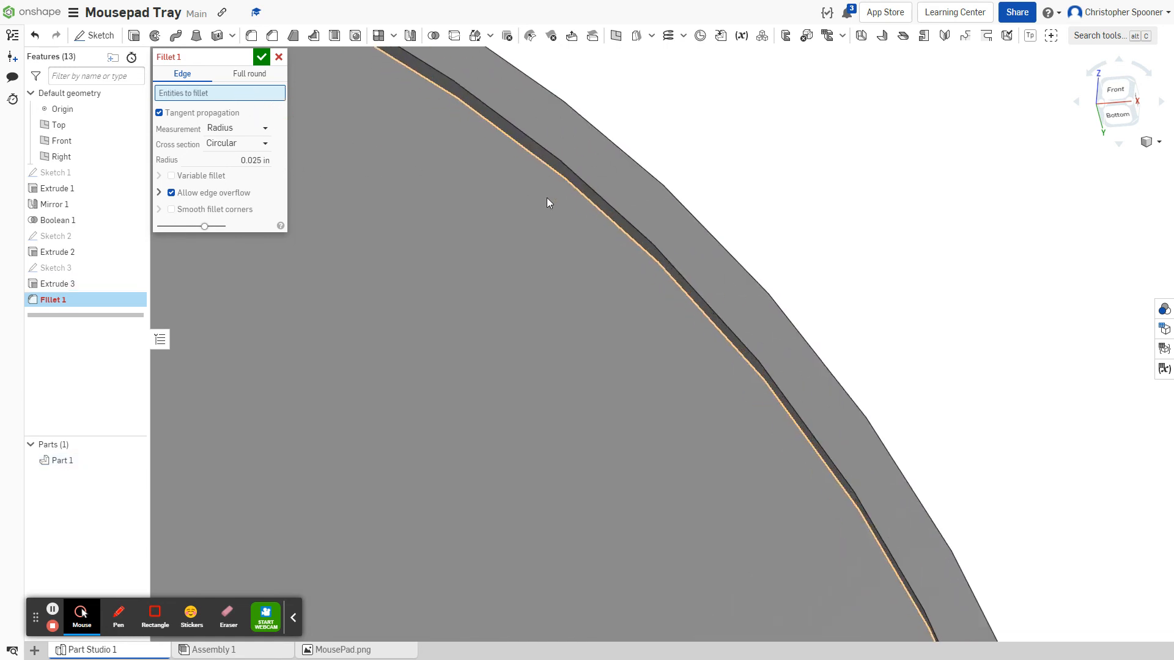
pyautogui.click(603, 174)
pyautogui.scroll(-5, 595, 239)
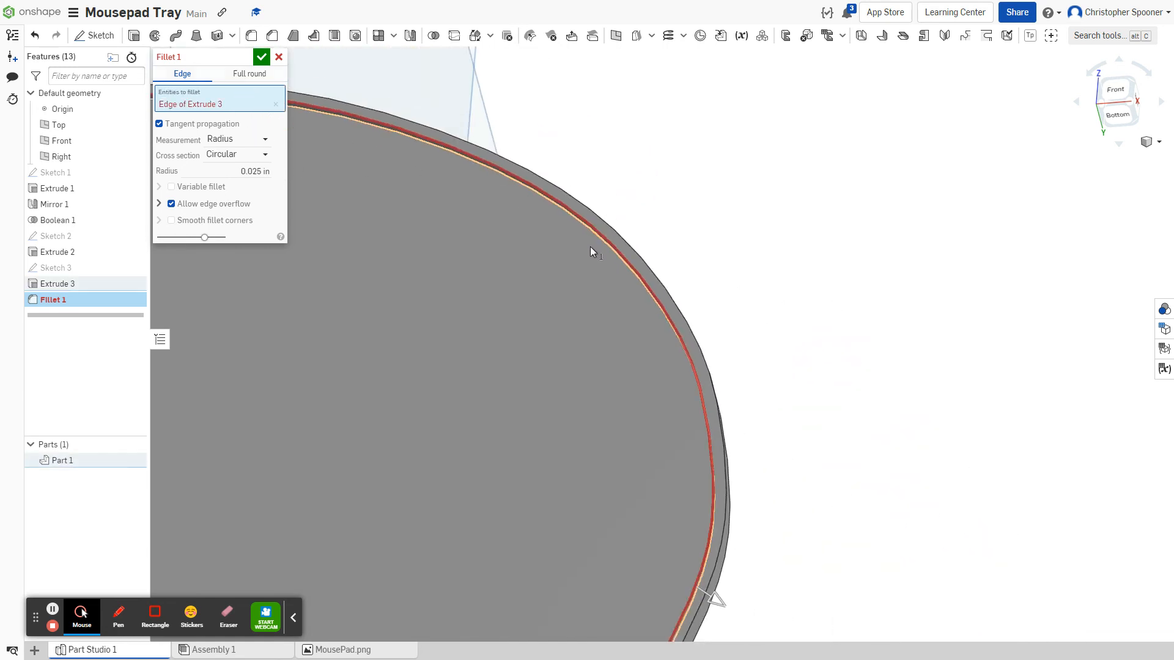
pyautogui.scroll(2, 321, 216)
pyautogui.scroll(-2, 322, 217)
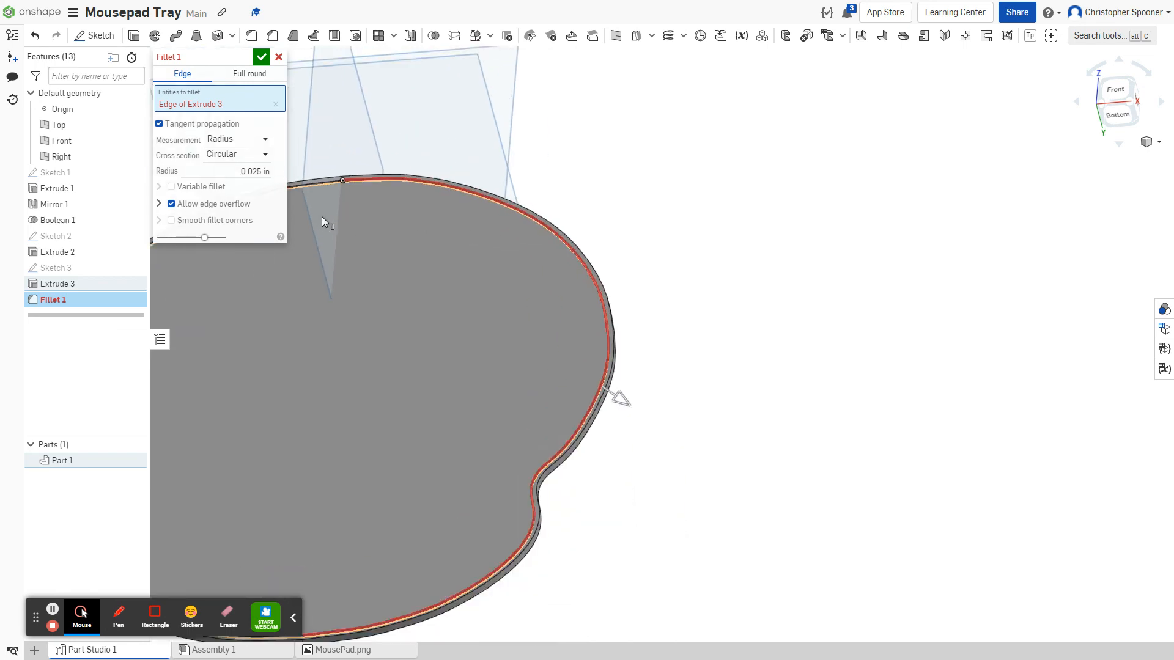
pyautogui.moveTo(331, 217); pyautogui.dragTo(643, 293, button='middle')
pyautogui.scroll(6, 554, 257)
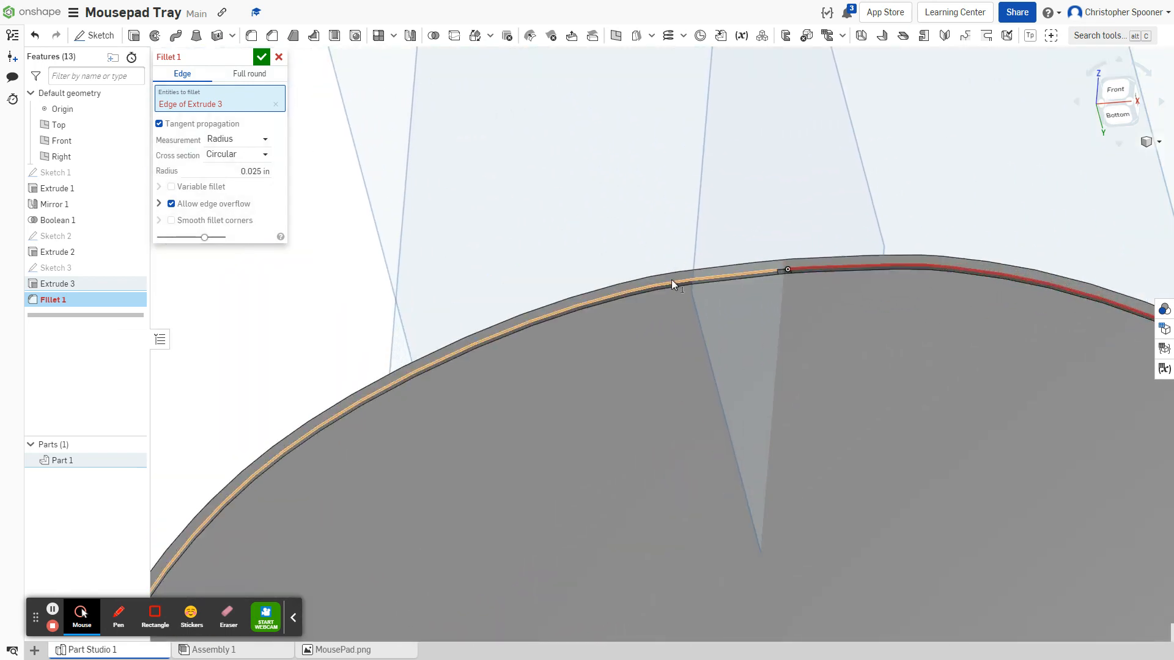
pyautogui.click(671, 280)
pyautogui.scroll(5, 772, 264)
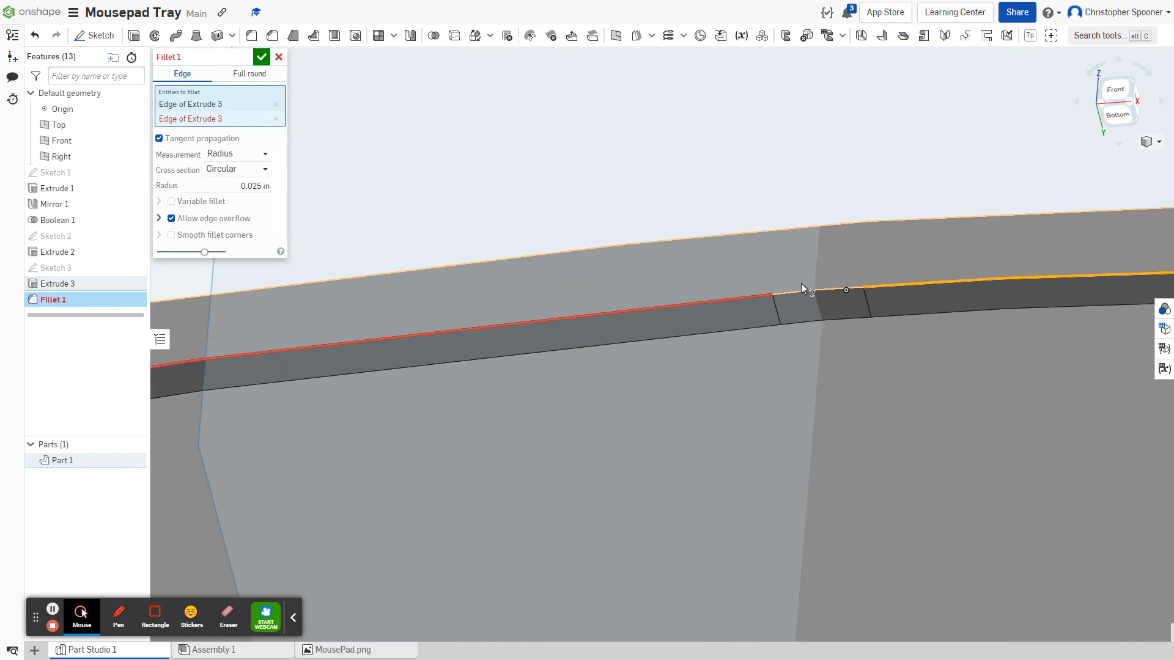
pyautogui.click(801, 289)
pyautogui.scroll(-2, 844, 302)
pyautogui.scroll(-10, 843, 310)
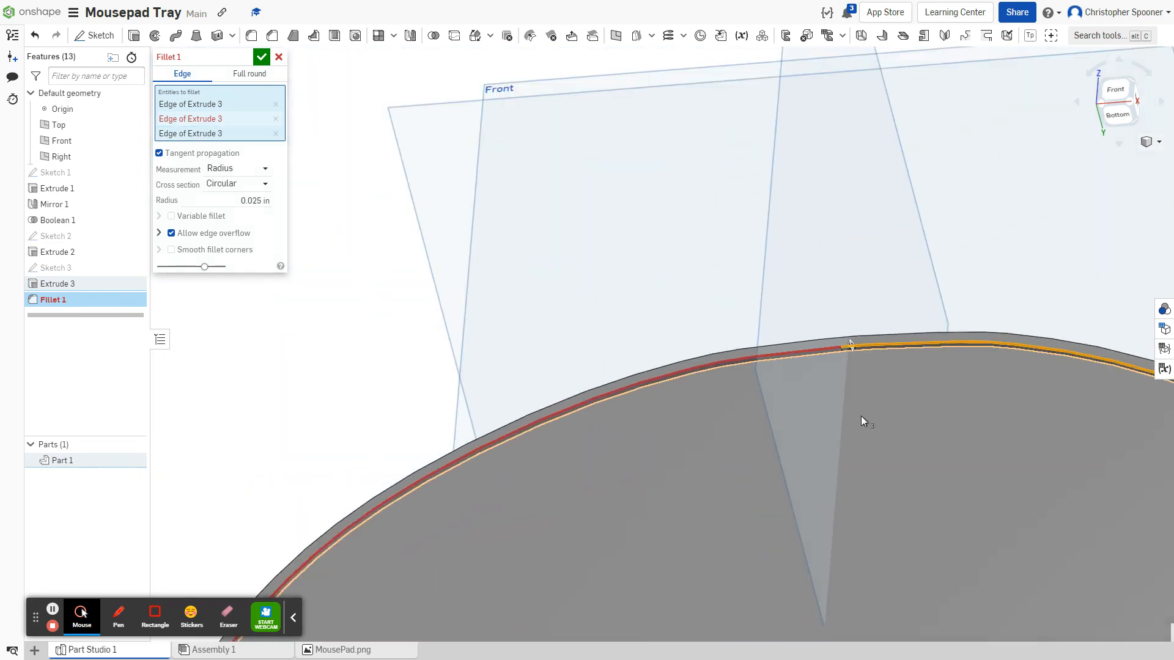
# Add the short inner bridging edge at the rim's lower junction to the fillet selection
pyautogui.scroll(5, 859, 585)
pyautogui.scroll(6, 857, 581)
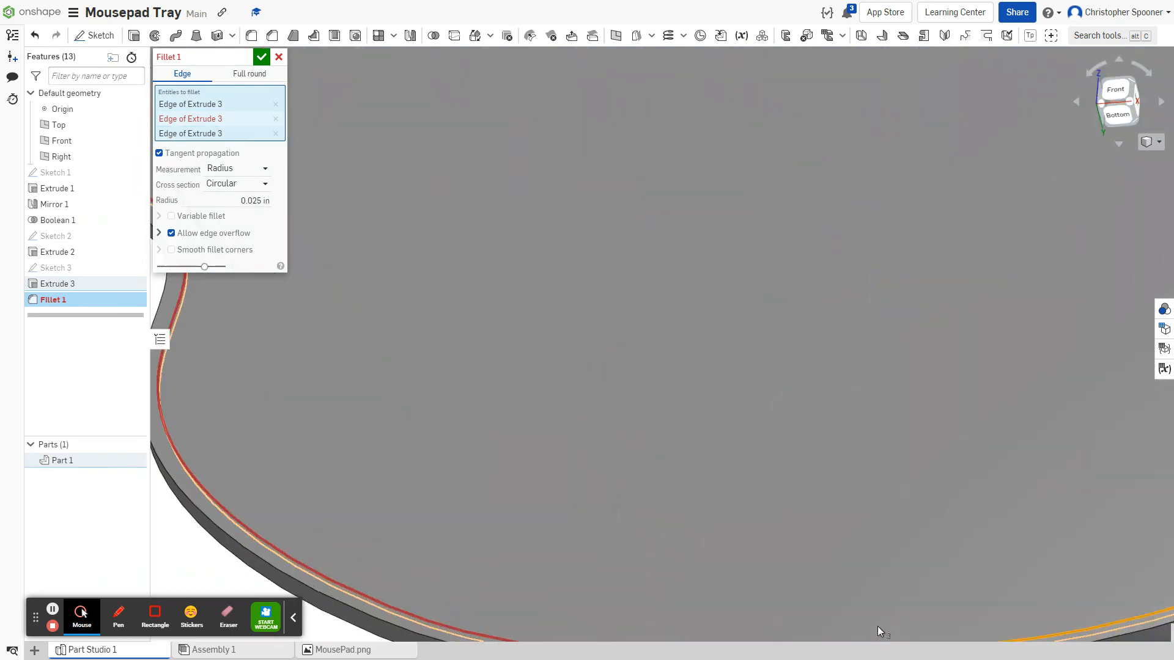
pyautogui.moveTo(878, 626); pyautogui.dragTo(823, 191, button='middle')
pyautogui.scroll(3, 806, 269)
pyautogui.scroll(8, 822, 223)
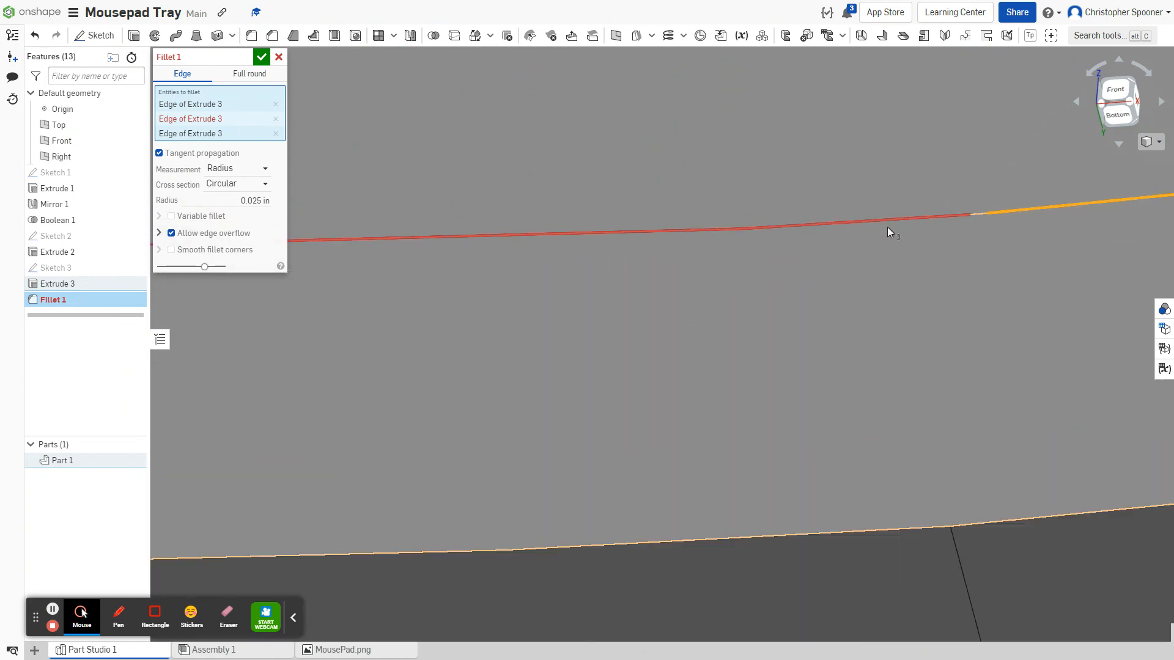
pyautogui.moveTo(1043, 187); pyautogui.dragTo(769, 358, button='middle')
pyautogui.click(772, 339)
pyautogui.scroll(-6, 856, 288)
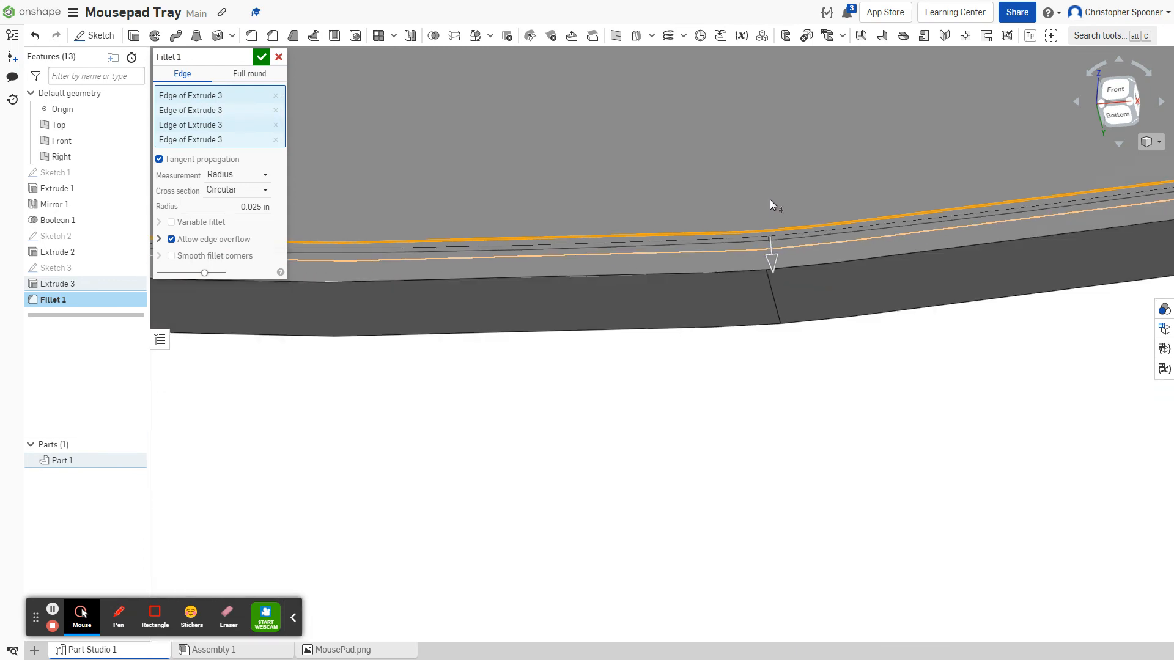
pyautogui.moveTo(771, 205); pyautogui.dragTo(695, 547, button='middle')
pyautogui.scroll(-10, 699, 446)
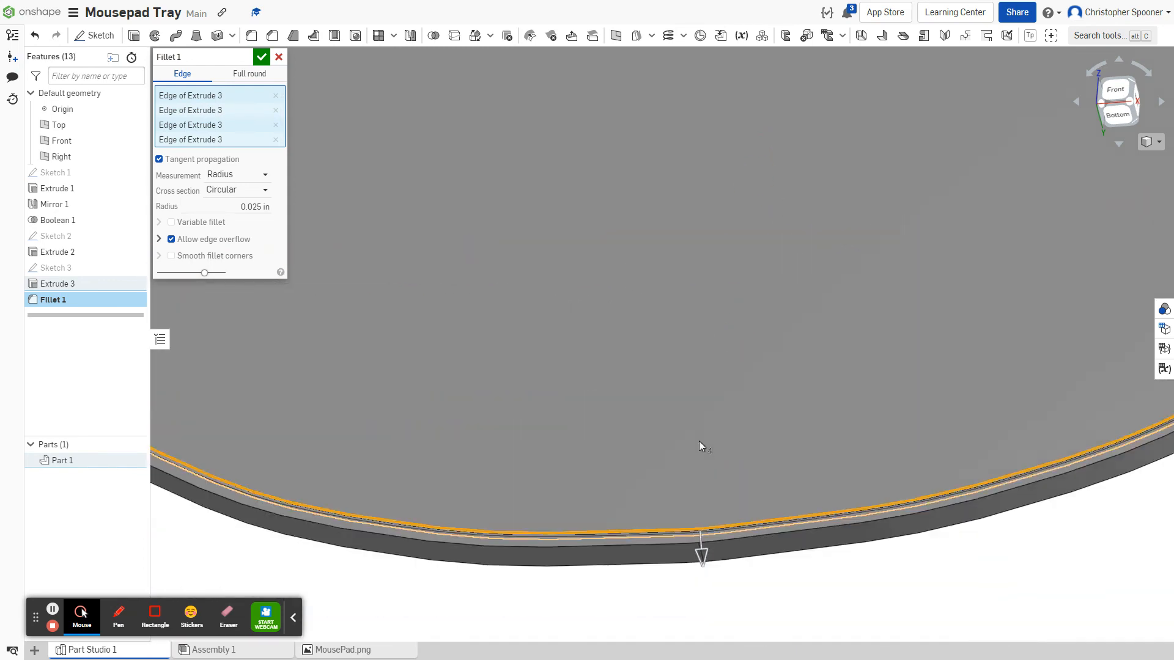
# Add the rim's outer top edges on both halves to the fillet selection
pyautogui.moveTo(725, 238); pyautogui.dragTo(628, 553, button='middle')
pyautogui.scroll(2, 739, 343)
pyautogui.scroll(8, 739, 343)
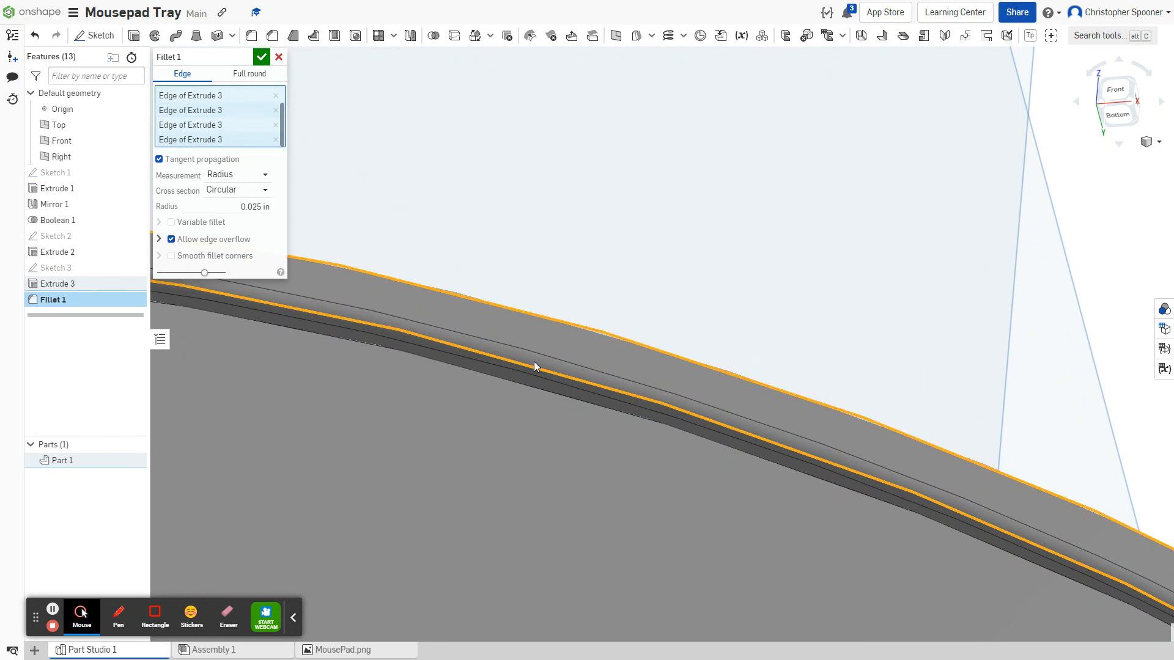
pyautogui.scroll(-5, 533, 362)
pyautogui.scroll(6, 184, 347)
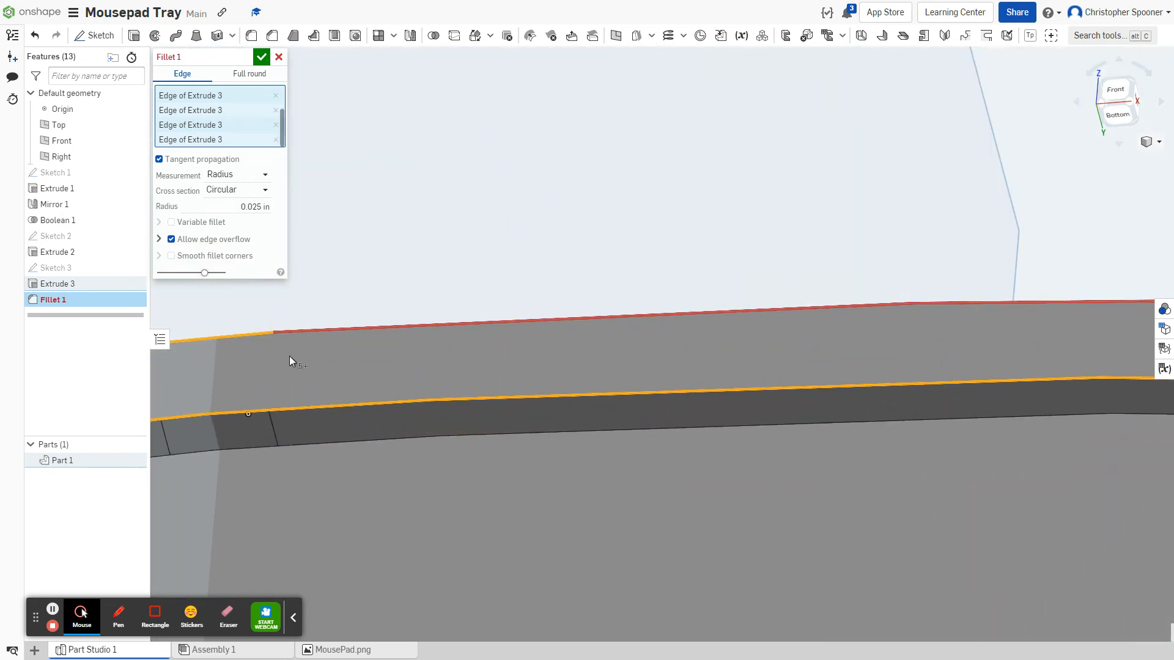
pyautogui.scroll(-6, 289, 356)
pyautogui.scroll(5, 306, 369)
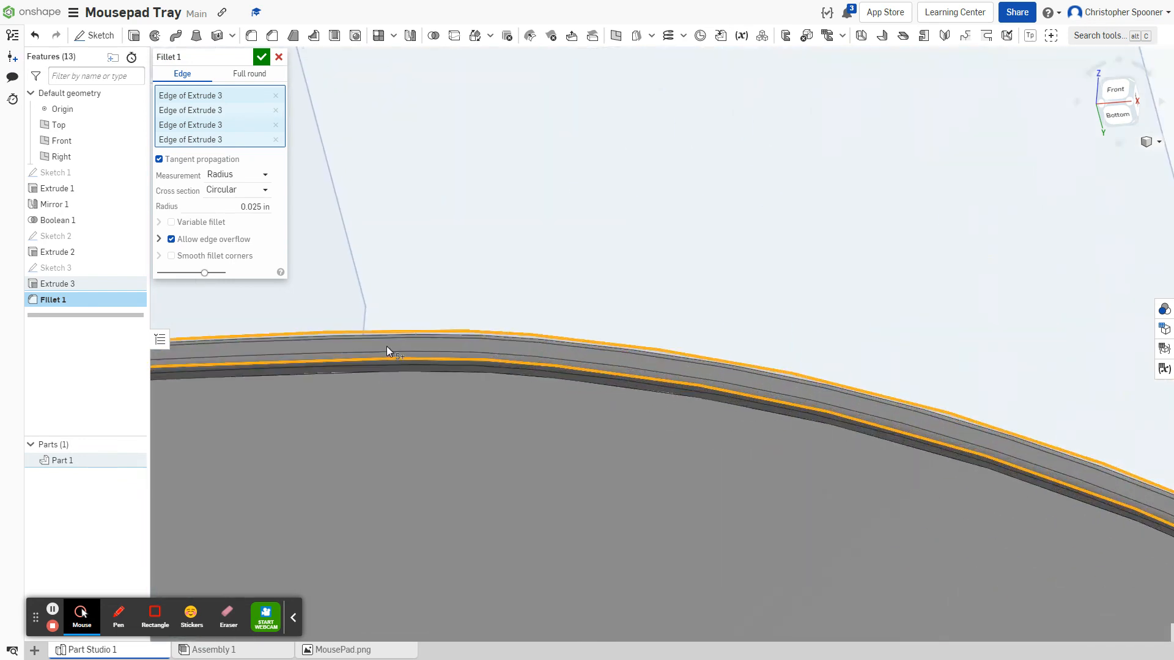
# Try a fillet radius of 0.05 in on the selected rim edges
pyautogui.click(259, 207)
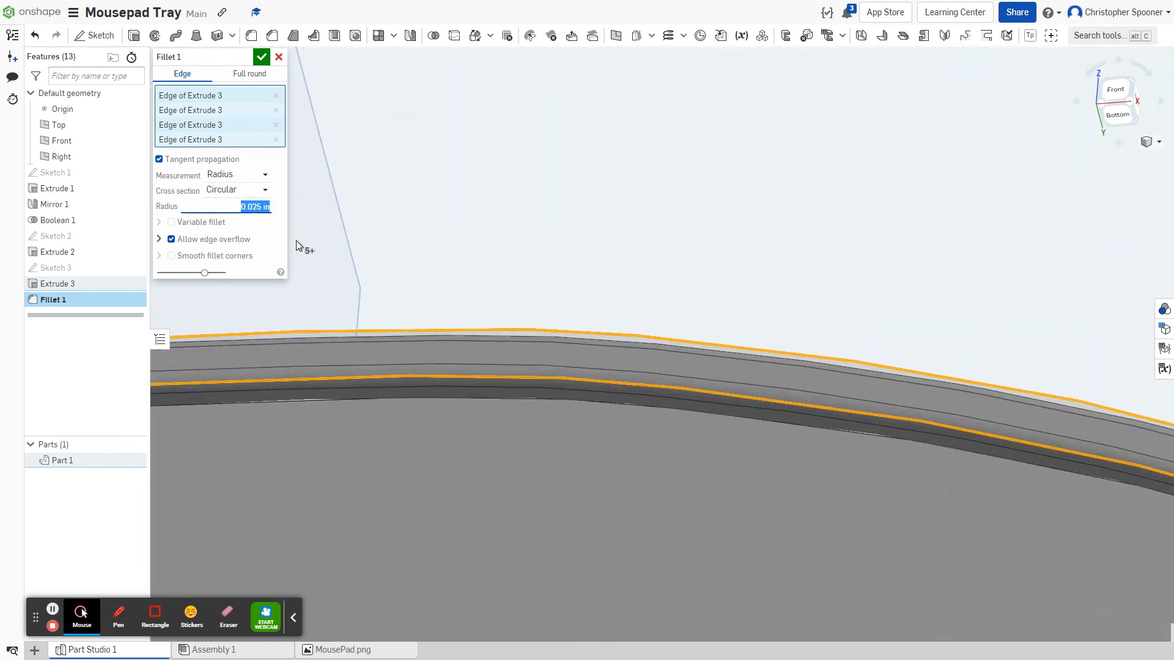
pyautogui.press('Right')
pyautogui.press('Left')
pyautogui.press('Left')
pyautogui.press('BackSpace')
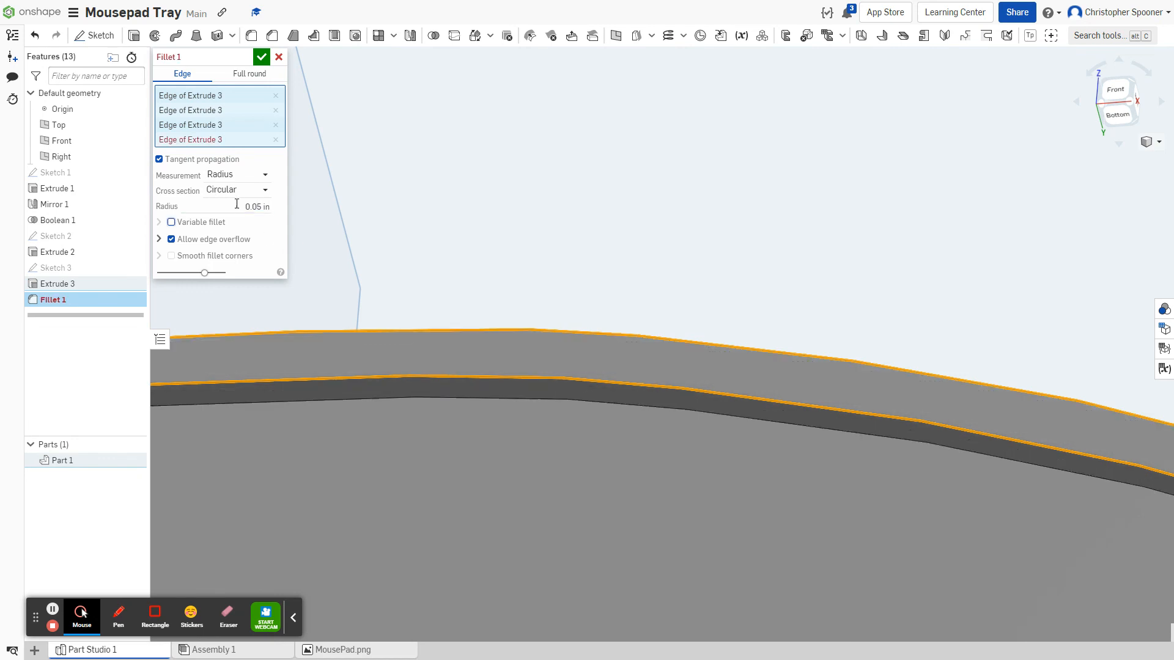
# Set the rim fillet radius to 0.045 in and complete the fillet
pyautogui.click(257, 206)
pyautogui.click(265, 211)
pyautogui.press('Return')
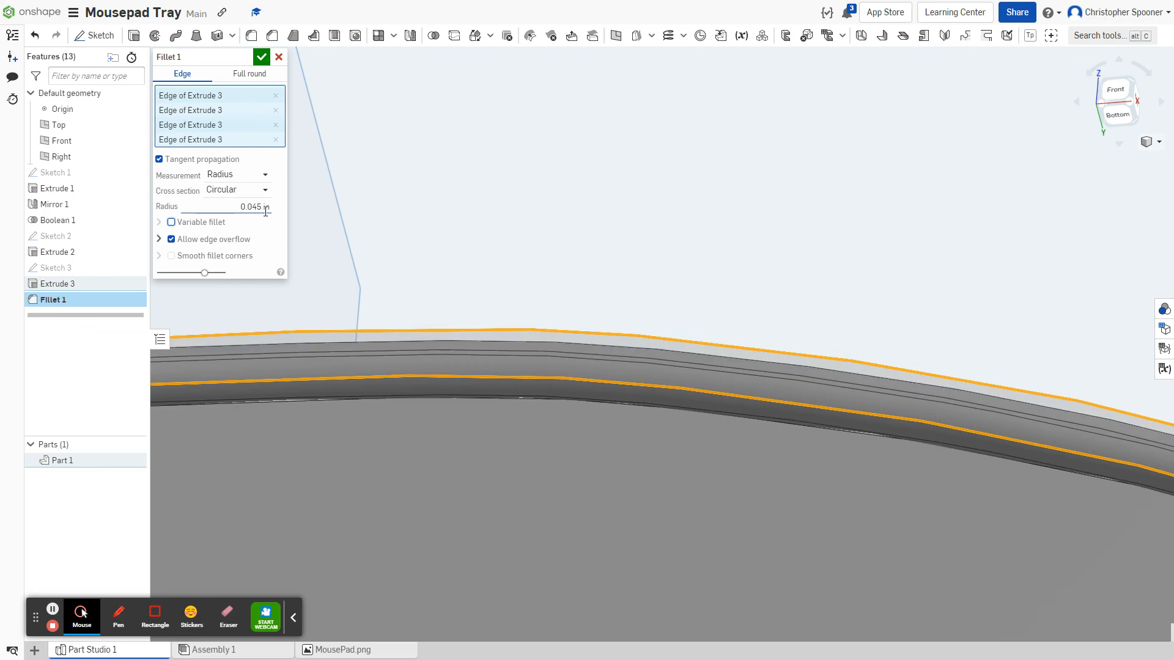
pyautogui.click(261, 57)
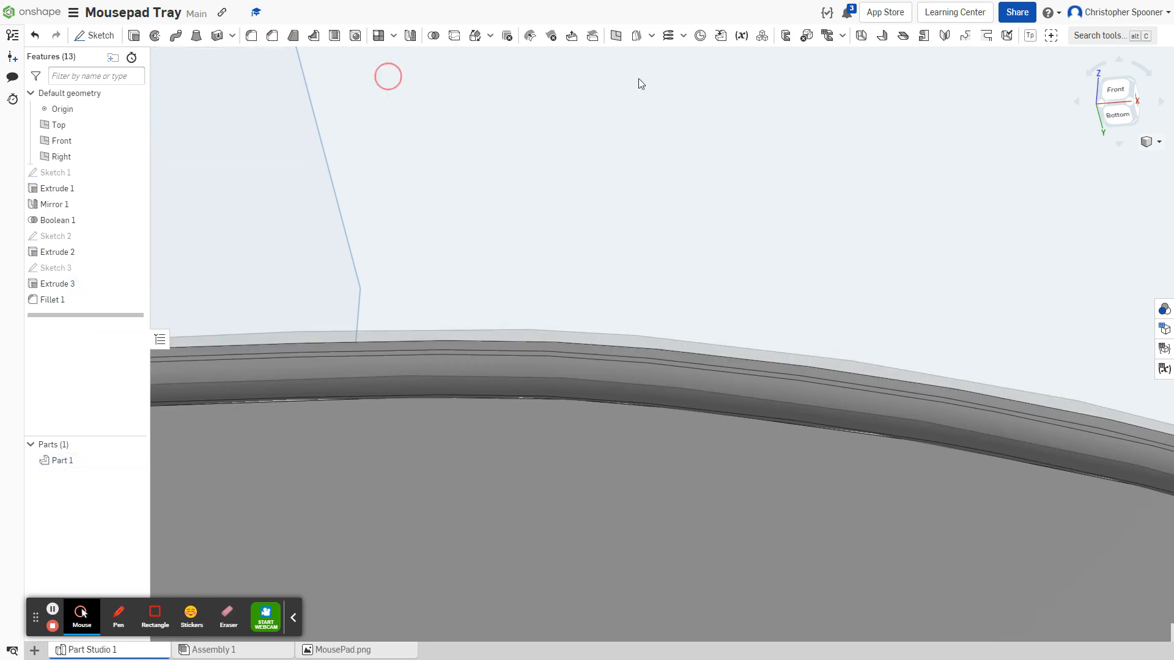
pyautogui.scroll(-5, 945, 228)
pyautogui.scroll(-3, 923, 310)
pyautogui.moveTo(912, 451); pyautogui.dragTo(629, 236, button='right')
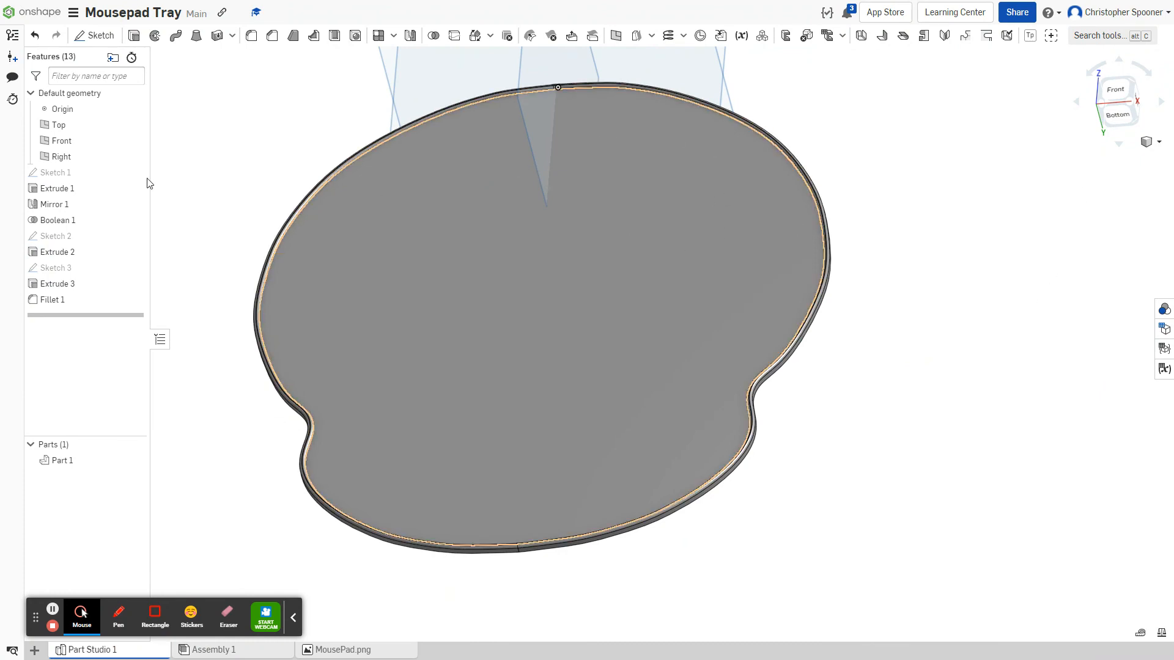
pyautogui.click(294, 621)
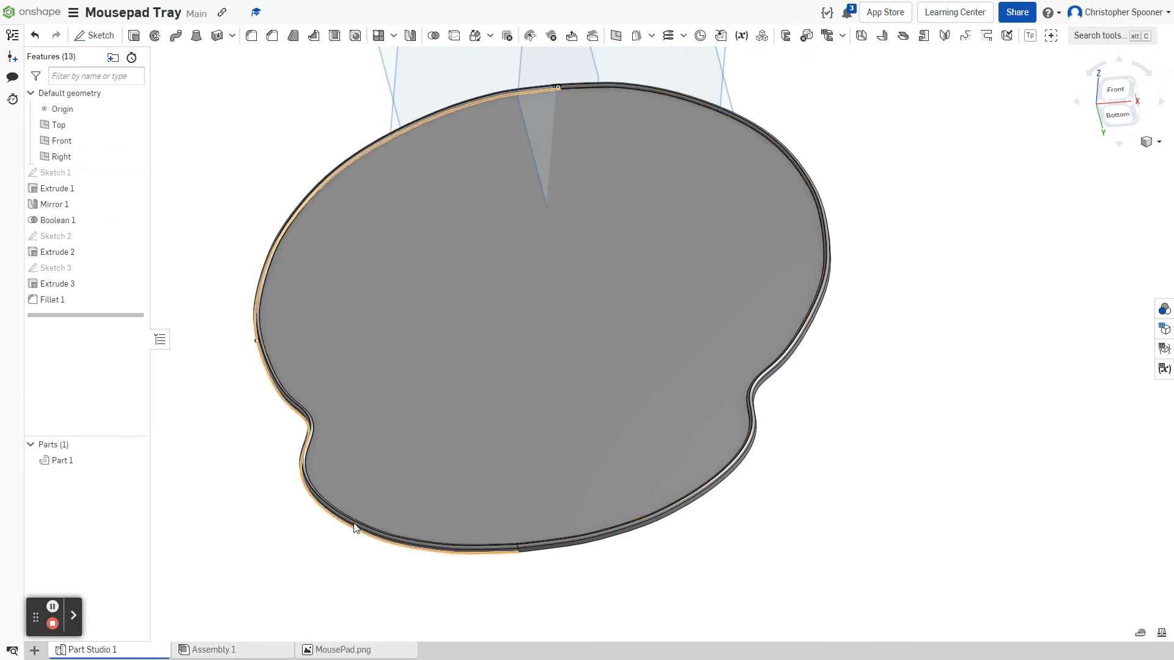